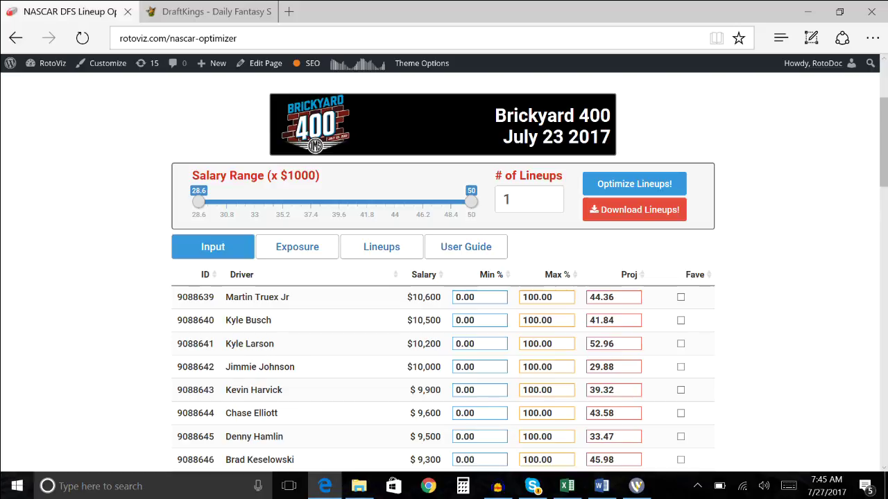
Set the number of lineups to 100 and run the lineup optimization
{"action": "left_click", "coordinate": [124, 209]}
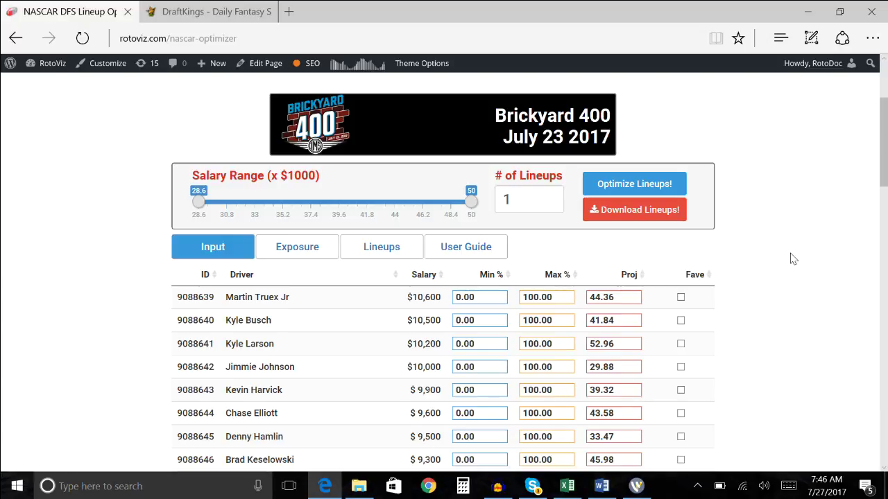
{"action": "scroll", "coordinate": [794, 259], "scroll_direction": "down", "scroll_amount": 1}
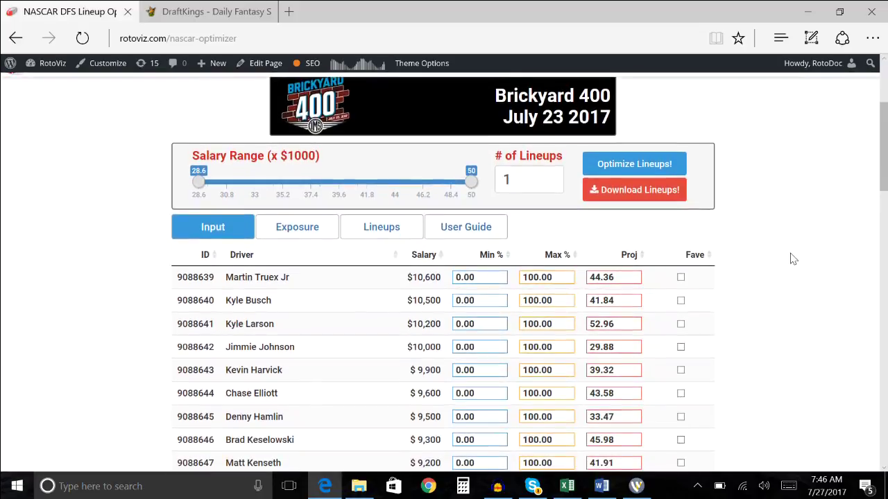
{"action": "scroll", "coordinate": [793, 259], "scroll_direction": "up", "scroll_amount": 1}
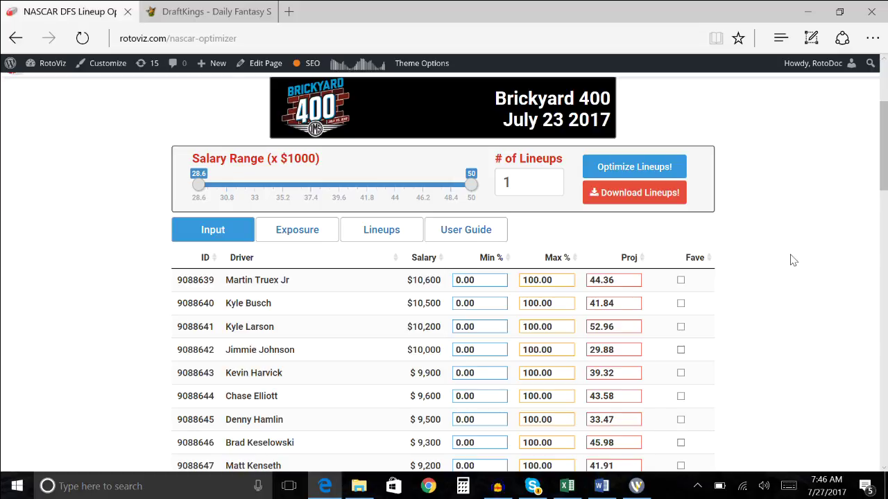
{"action": "scroll", "coordinate": [794, 260], "scroll_direction": "up", "scroll_amount": 1}
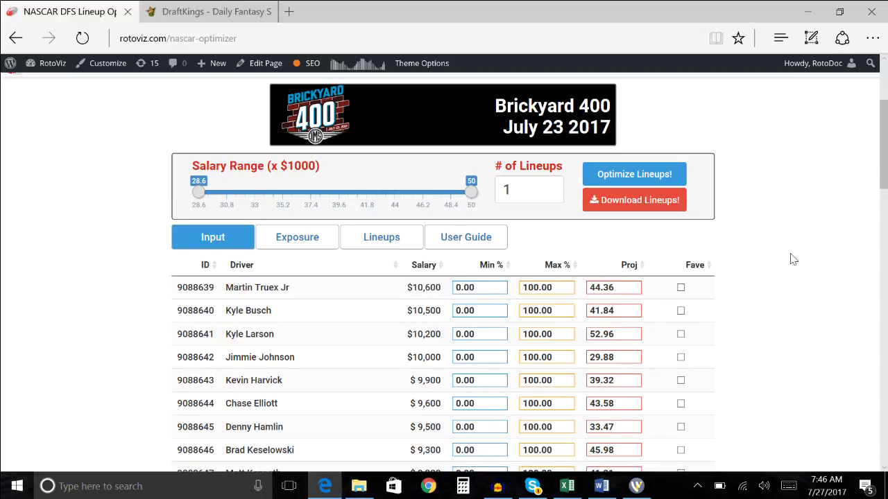
{"action": "left_click", "coordinate": [527, 190]}
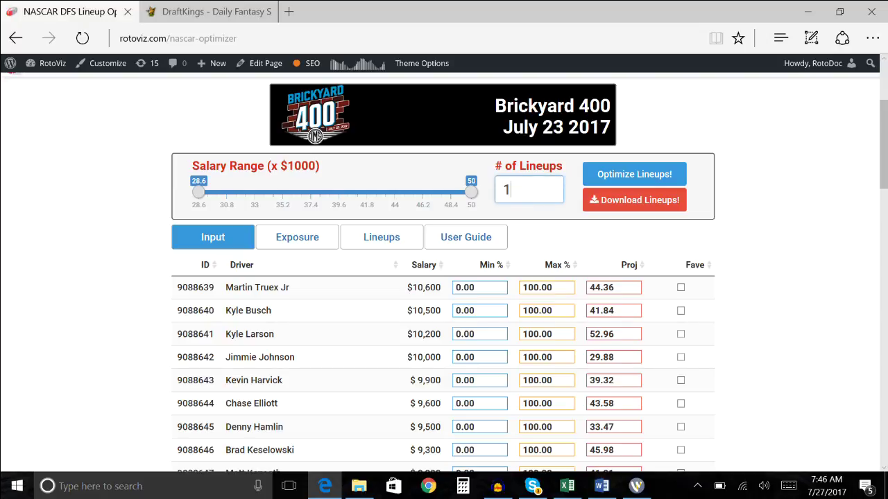
{"action": "type", "text": "00"}
{"action": "left_click", "coordinate": [807, 275]}
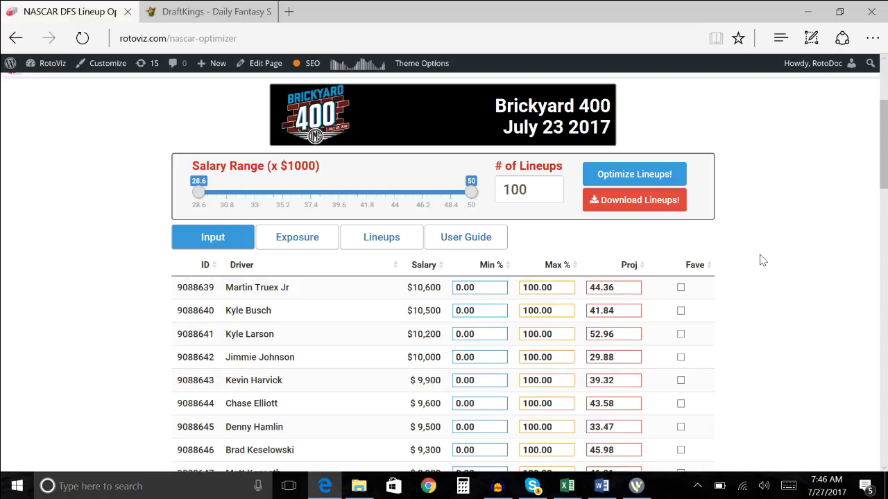
{"action": "left_click", "coordinate": [616, 174]}
Open the generated lineups, then examine how often each driver is used in the exposure table
{"action": "left_click", "coordinate": [374, 239]}
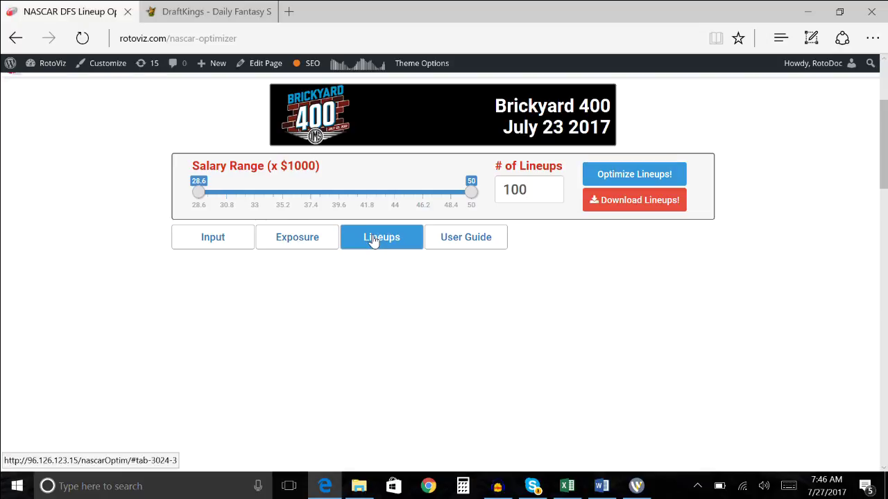
{"action": "left_click", "coordinate": [319, 239]}
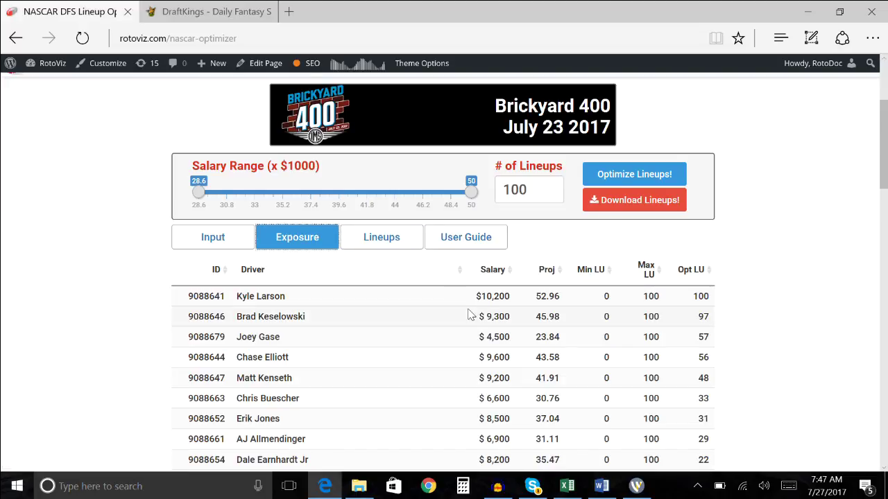
{"action": "scroll", "coordinate": [470, 315], "scroll_direction": "down", "scroll_amount": 2}
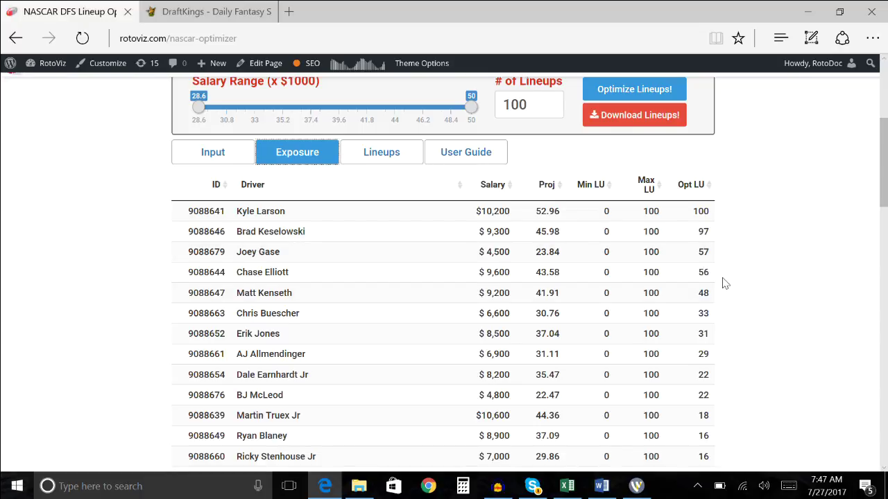
{"action": "scroll", "coordinate": [723, 283], "scroll_direction": "down", "scroll_amount": 5}
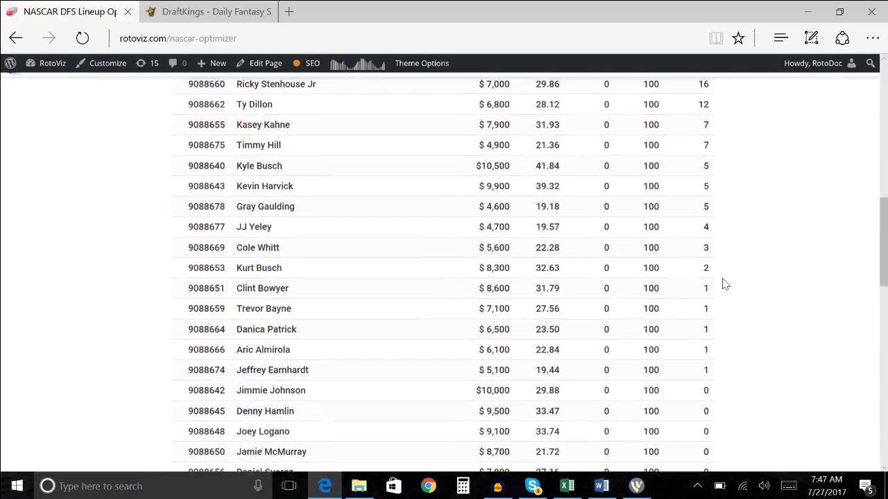
{"action": "scroll", "coordinate": [724, 283], "scroll_direction": "down", "scroll_amount": 1}
{"action": "scroll", "coordinate": [724, 283], "scroll_direction": "up", "scroll_amount": 5}
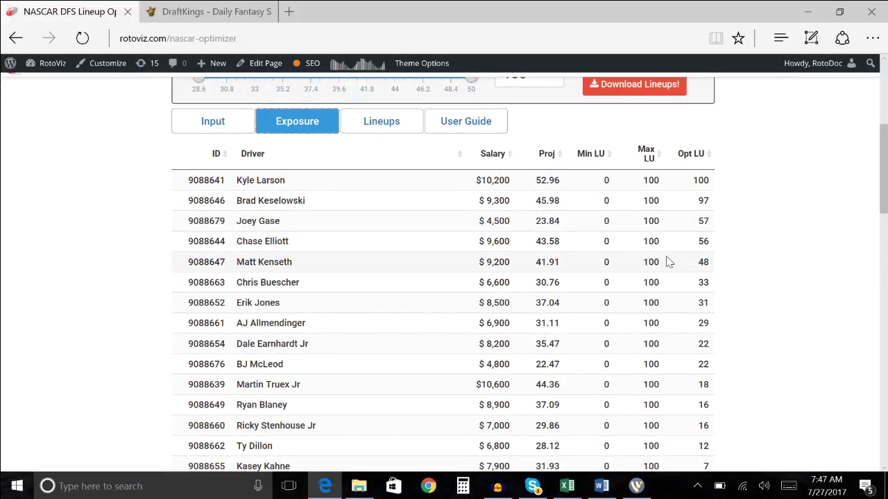
Return to the driver inputs, narrow the salary range to 48.3–49.7 thousand, and optimize the lineups again
{"action": "left_click", "coordinate": [187, 131]}
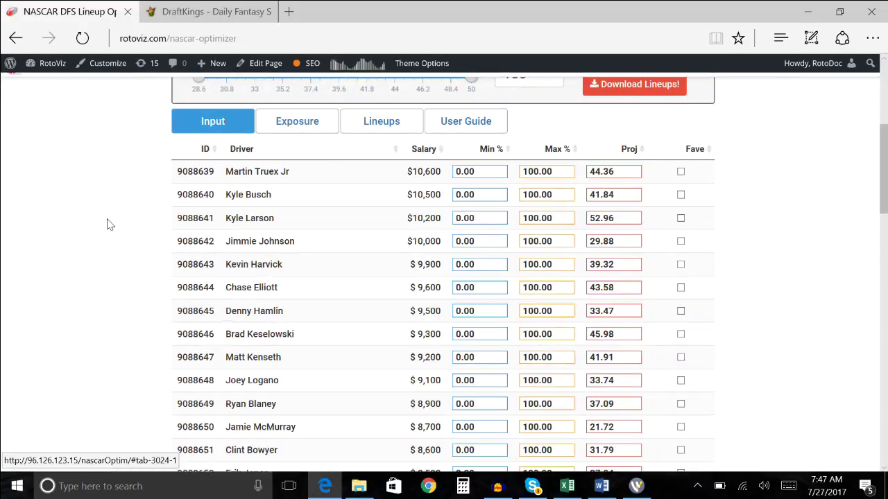
{"action": "scroll", "coordinate": [106, 224], "scroll_direction": "up", "scroll_amount": 1}
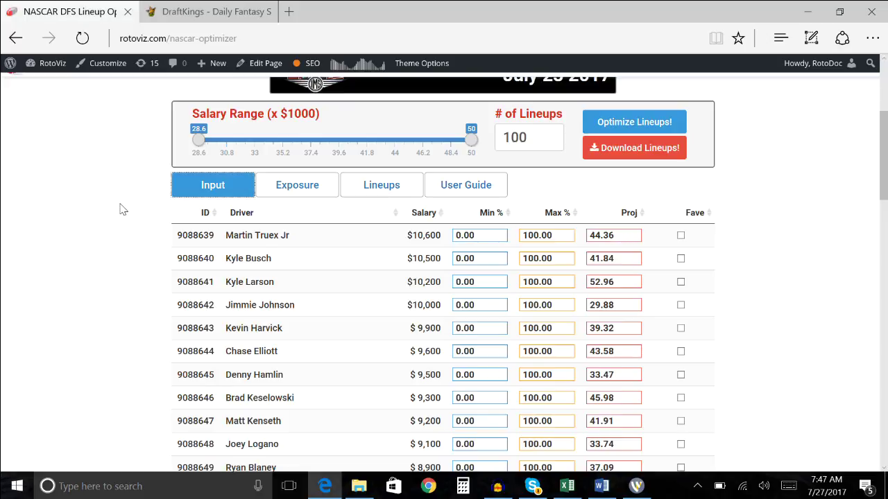
{"action": "left_click", "coordinate": [475, 150]}
{"action": "left_click_drag", "start_coordinate": [472, 142], "coordinate": [469, 143]}
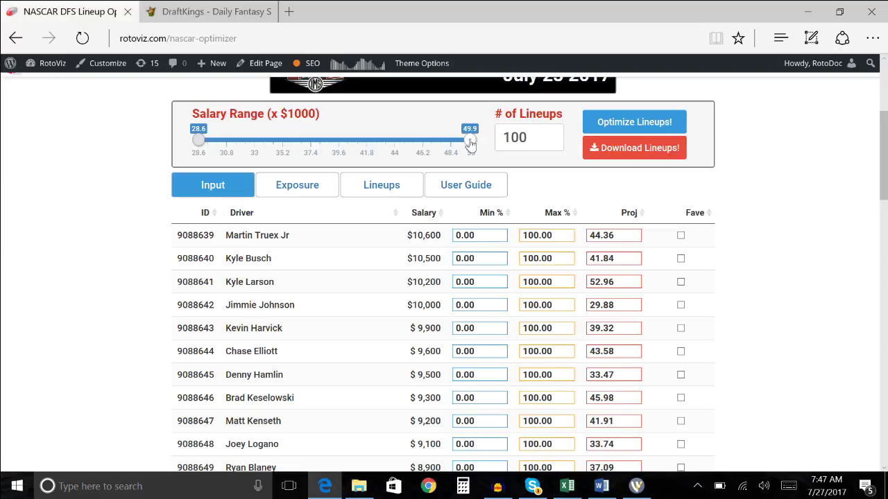
{"action": "left_click_drag", "start_coordinate": [470, 143], "coordinate": [469, 144]}
{"action": "left_click", "coordinate": [633, 122]}
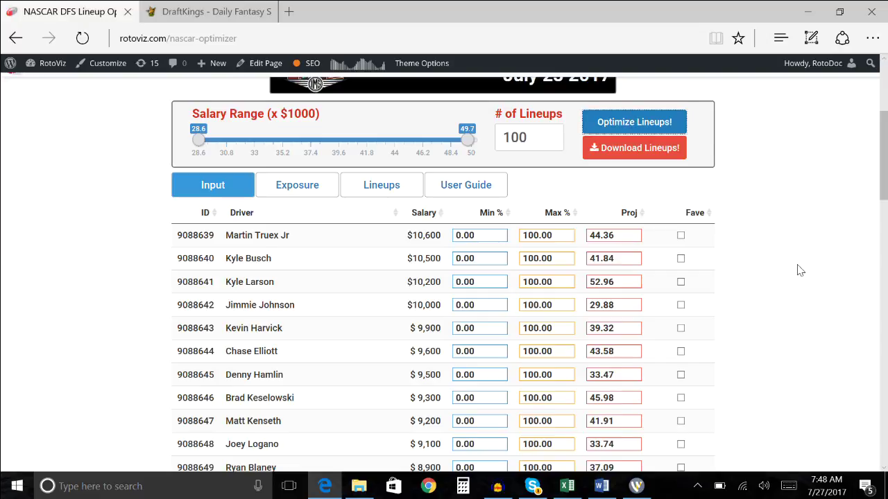
{"action": "left_click_drag", "start_coordinate": [200, 141], "coordinate": [451, 149]}
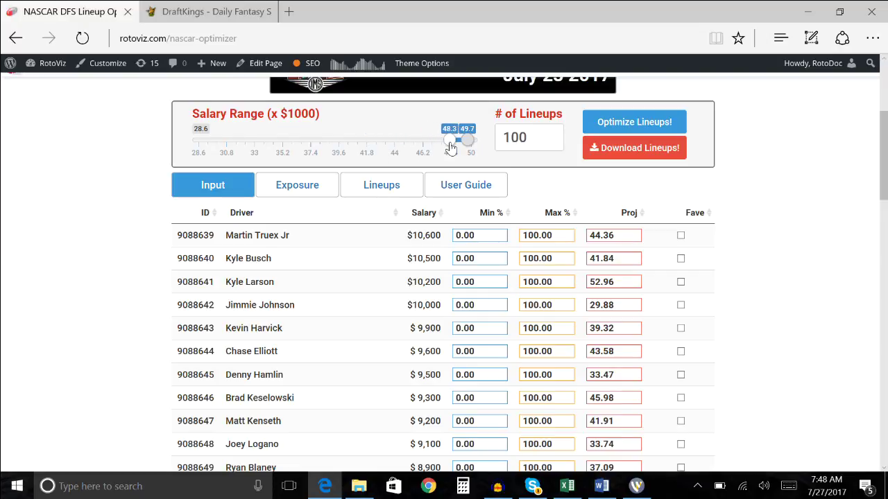
Review the new driver exposure and sort the generated lineups by salary, first descending and then ascending
{"action": "left_click", "coordinate": [294, 192]}
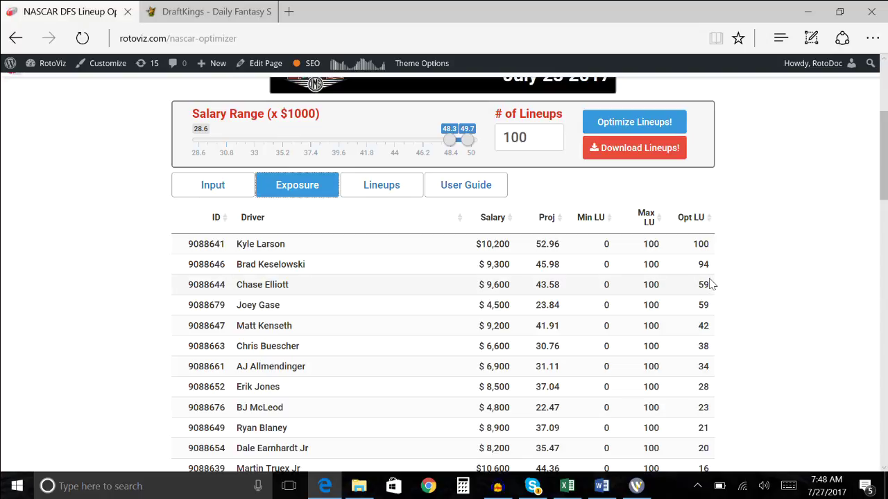
{"action": "left_click", "coordinate": [402, 200]}
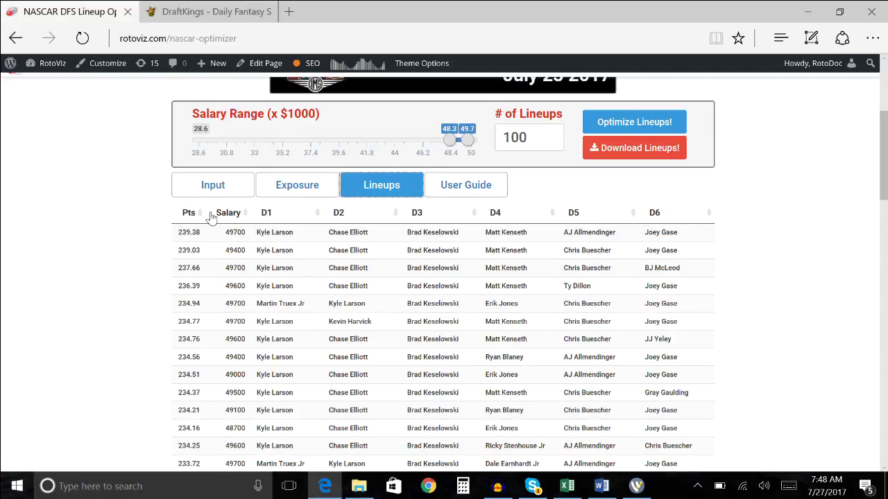
{"action": "left_click", "coordinate": [236, 215]}
{"action": "left_click", "coordinate": [236, 215]}
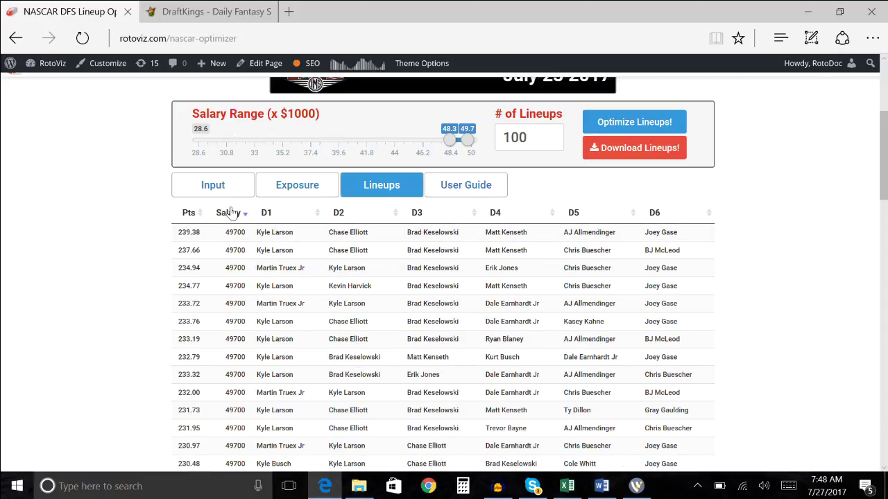
{"action": "left_click", "coordinate": [231, 213]}
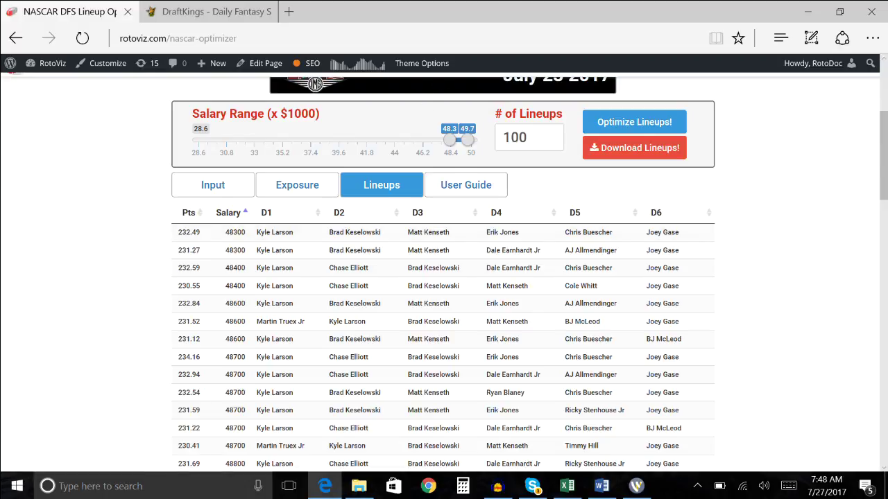
Sort the generated lineups by projected points in descending and ascending order to compare them
{"action": "left_click", "coordinate": [197, 215]}
{"action": "left_click", "coordinate": [200, 215]}
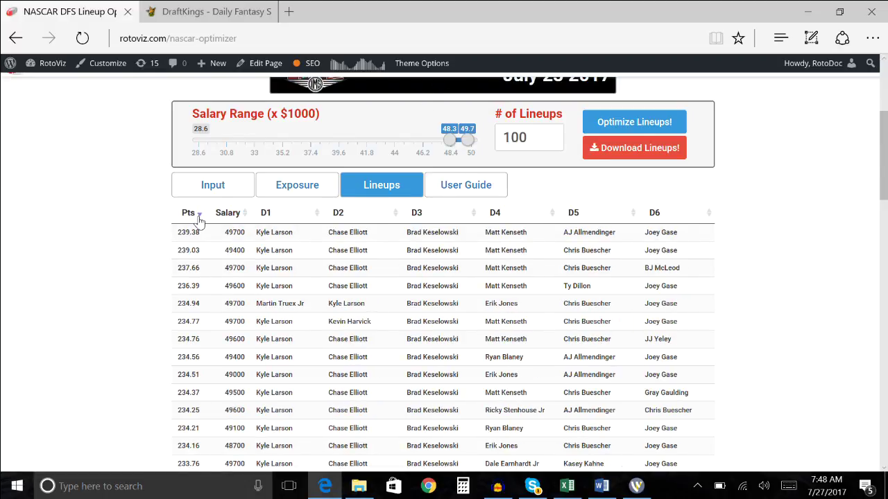
{"action": "left_click", "coordinate": [199, 215]}
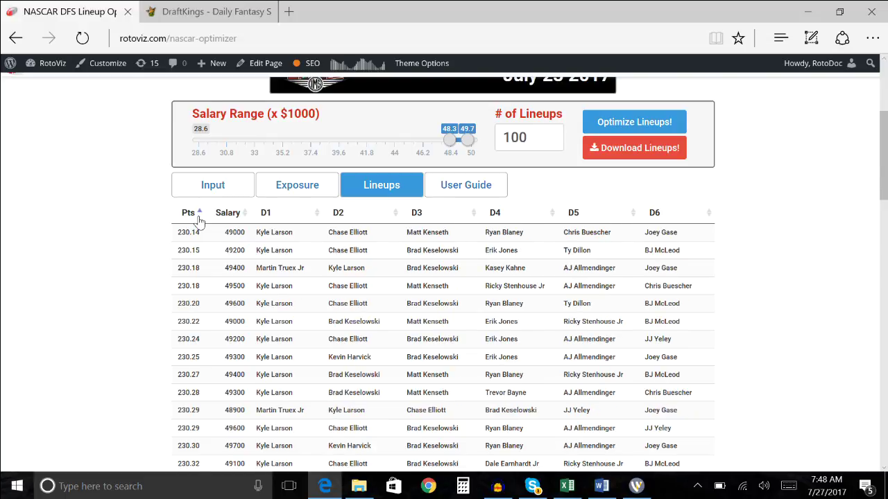
{"action": "left_click", "coordinate": [199, 215]}
{"action": "left_click", "coordinate": [199, 215]}
Check the driver inputs and examine the exposure table for drivers used in the optimized lineups
{"action": "left_click", "coordinate": [199, 192]}
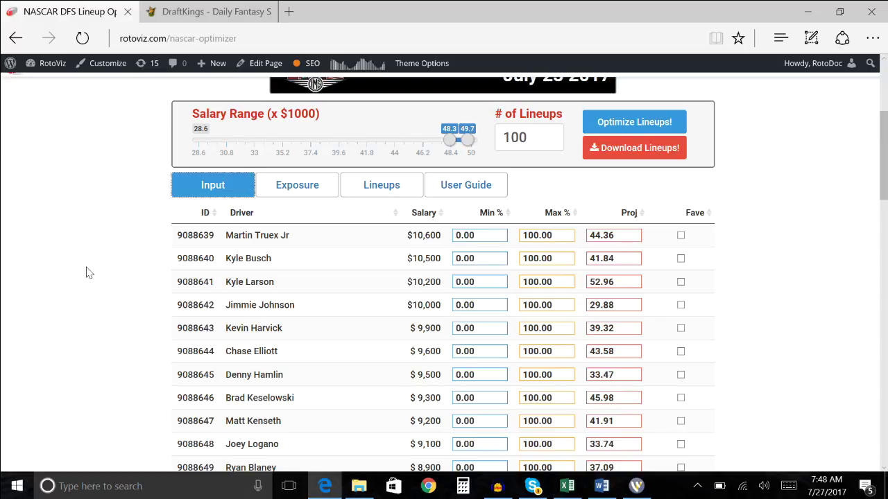
{"action": "left_click", "coordinate": [298, 182]}
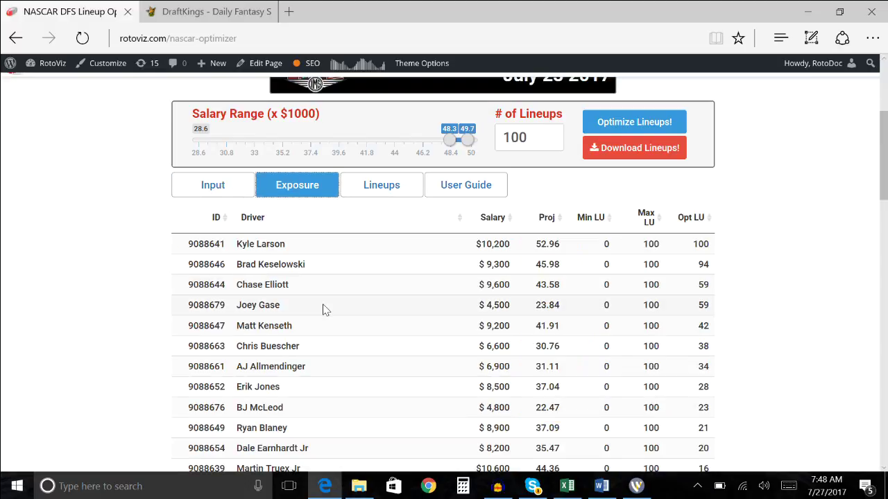
{"action": "scroll", "coordinate": [416, 356], "scroll_direction": "down", "scroll_amount": 1}
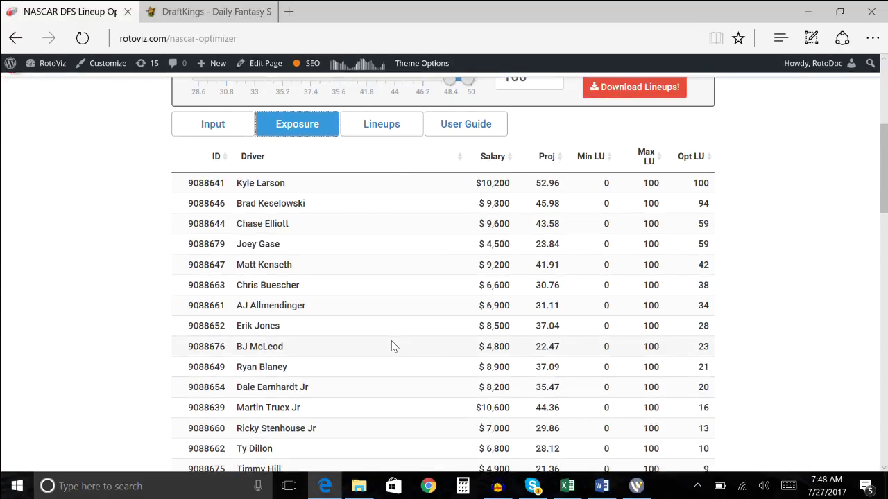
Set Michael McDowell's maximum exposure percentage to 0 in the driver input table
{"action": "left_click", "coordinate": [238, 134]}
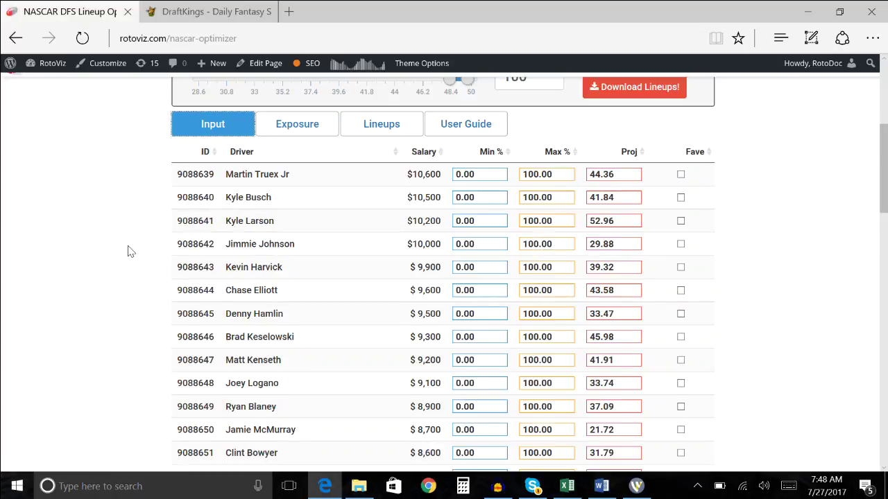
{"action": "scroll", "coordinate": [129, 251], "scroll_direction": "down", "scroll_amount": 3}
{"action": "scroll", "coordinate": [129, 251], "scroll_direction": "down", "scroll_amount": 6}
{"action": "scroll", "coordinate": [129, 251], "scroll_direction": "up", "scroll_amount": 1}
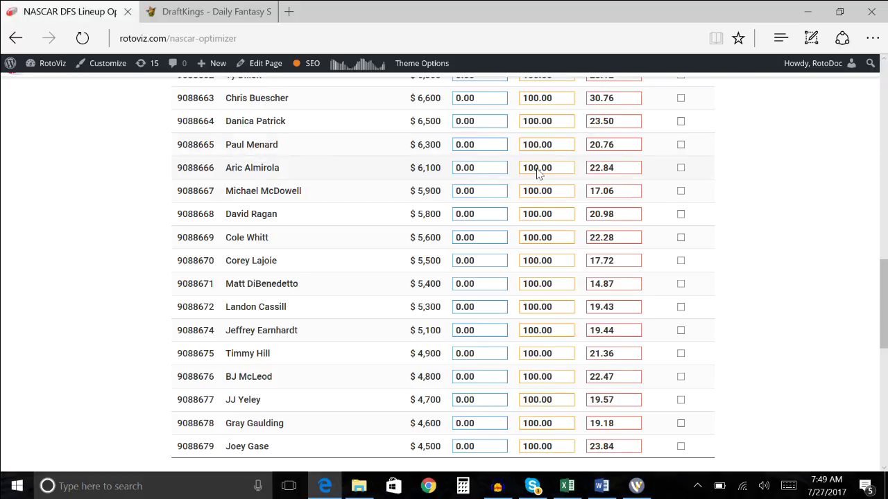
{"action": "key", "text": "shift+End"}
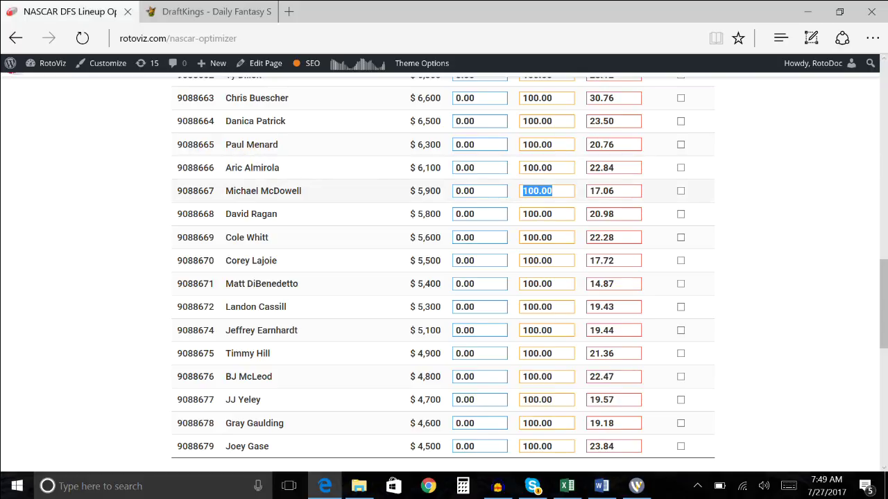
{"action": "type", "text": "0"}
{"action": "key", "text": "Tab"}
{"action": "key", "text": "Tab"}
{"action": "key", "text": "Tab"}
{"action": "left_click", "coordinate": [527, 190]}
{"action": "scroll", "coordinate": [566, 269], "scroll_direction": "up", "scroll_amount": 10}
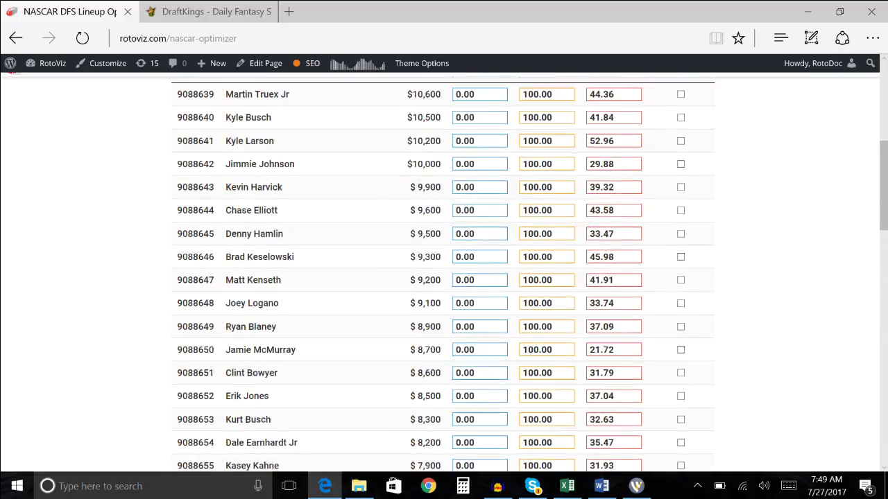
{"action": "scroll", "coordinate": [566, 269], "scroll_direction": "down", "scroll_amount": 10}
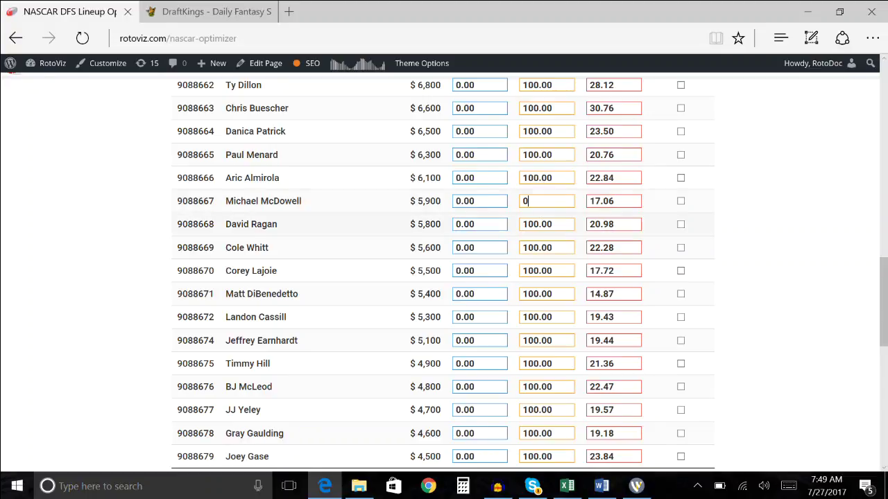
Set the maximum exposure percentages of David Ragan, Cole Whitt and Corey Lajoie to zero
{"action": "left_click", "coordinate": [540, 223]}
{"action": "type", "text": "0"}
{"action": "key", "text": "Tab"}
{"action": "key", "text": "Tab"}
{"action": "key", "text": "Tab"}
{"action": "key", "text": "Tab"}
{"action": "type", "text": "00"}
{"action": "key", "text": "Tab"}
{"action": "key", "text": "Tab"}
{"action": "key", "text": "Tab"}
{"action": "key", "text": "Tab"}
{"action": "type", "text": "0"}
{"action": "key", "text": "Tab"}
{"action": "key", "text": "Tab"}
{"action": "key", "text": "Tab"}
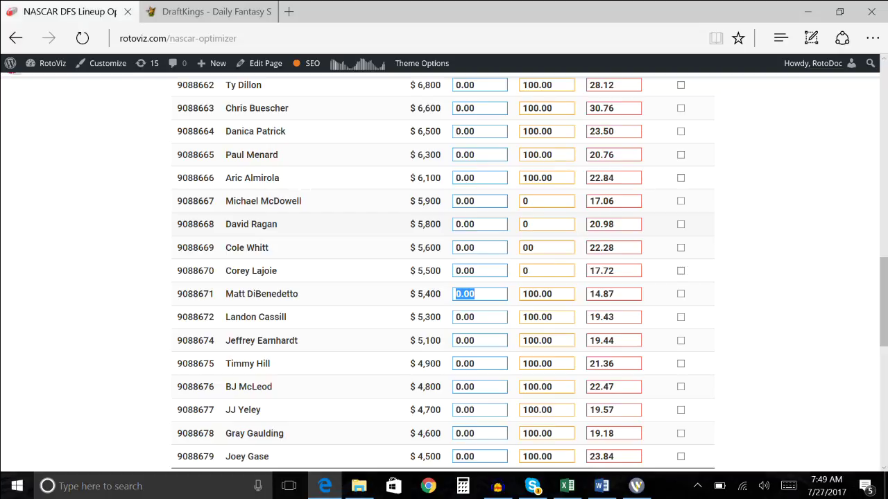
Set the maximum exposure percentages of Matt DiBenedetto, Jeffrey Earnhardt and Timmy Hill to 0
{"action": "key", "text": "Tab"}
{"action": "type", "text": "0"}
{"action": "key", "text": "Tab"}
{"action": "key", "text": "Tab"}
{"action": "key", "text": "Tab"}
{"action": "key", "text": "Tab"}
{"action": "key", "text": "Tab"}
{"action": "key", "text": "Tab"}
{"action": "key", "text": "Tab"}
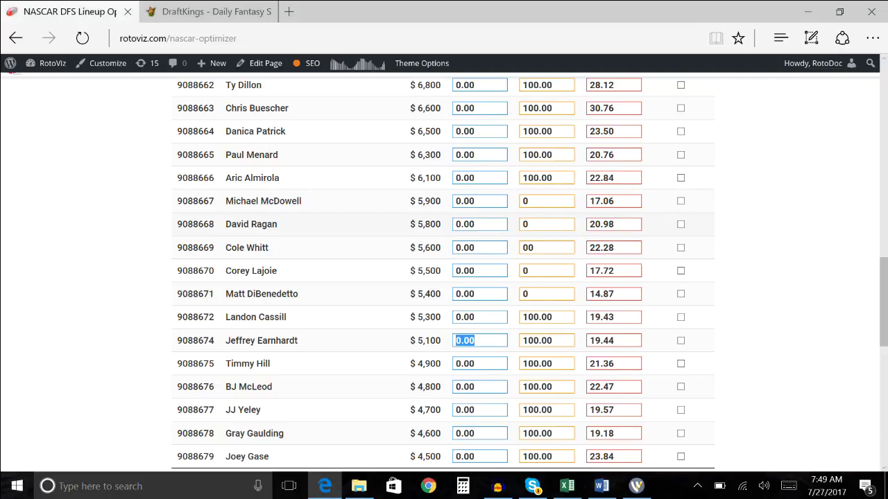
{"action": "key", "text": "Tab"}
{"action": "type", "text": "0"}
{"action": "key", "text": "Tab"}
{"action": "key", "text": "Tab"}
{"action": "key", "text": "Tab"}
{"action": "key", "text": "Tab"}
{"action": "type", "text": "0"}
{"action": "key", "text": "Tab"}
{"action": "key", "text": "Tab"}
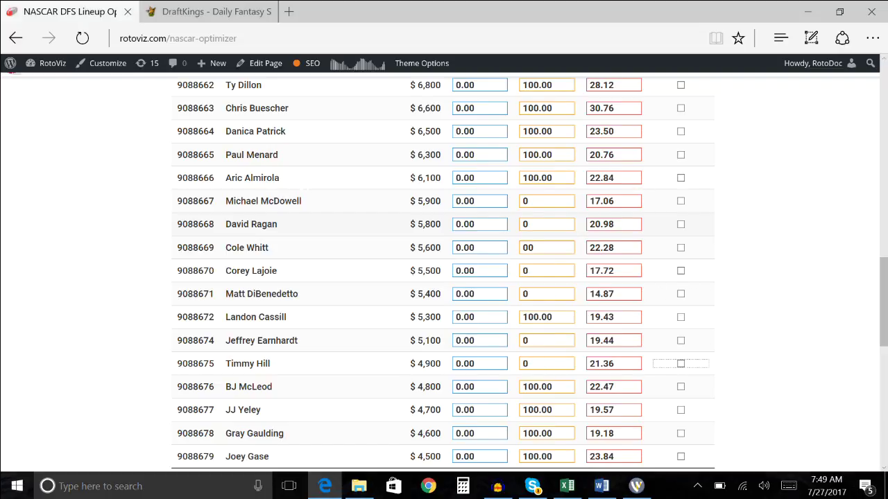
Set BJ McLeod's maximum exposure percentage to 0
{"action": "key", "text": "Tab"}
{"action": "key", "text": "Tab"}
{"action": "type", "text": "0"}
{"action": "key", "text": "Tab"}
{"action": "key", "text": "Tab"}
{"action": "key", "text": "Tab"}
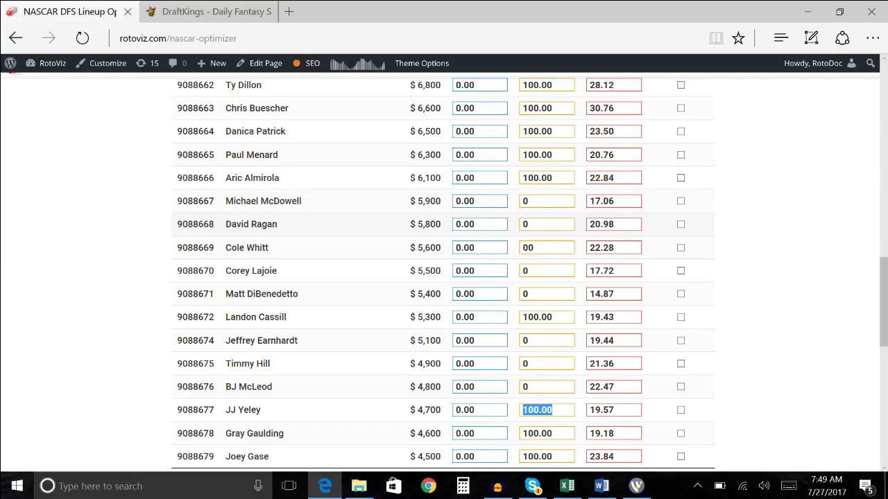
Set BJ McLeod's maximum exposure percentage back to 100 in the driver input table
{"action": "key", "text": "shift+Tab"}
{"action": "key", "text": "shift+Tab"}
{"action": "key", "text": "shift+Tab"}
{"action": "key", "text": "shift+Tab"}
{"action": "type", "text": "1"}
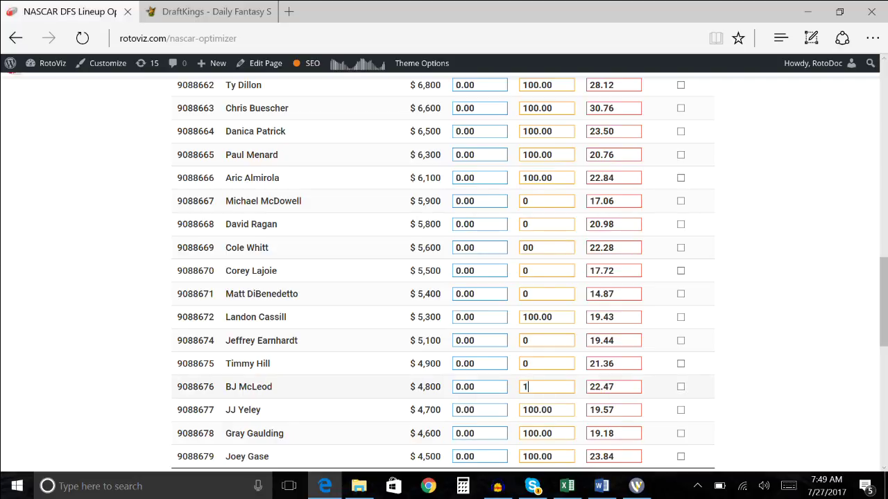
{"action": "type", "text": "00"}
Set the maximum exposure percentages of Gray Gaulding and Joey Gase to 0
{"action": "scroll", "coordinate": [443, 277], "scroll_direction": "down", "scroll_amount": 1}
{"action": "key", "text": "Tab"}
{"action": "key", "text": "Tab"}
{"action": "key", "text": "Tab"}
{"action": "key", "text": "Tab"}
{"action": "key", "text": "Tab"}
{"action": "key", "text": "Tab"}
{"action": "key", "text": "Tab"}
{"action": "key", "text": "Tab"}
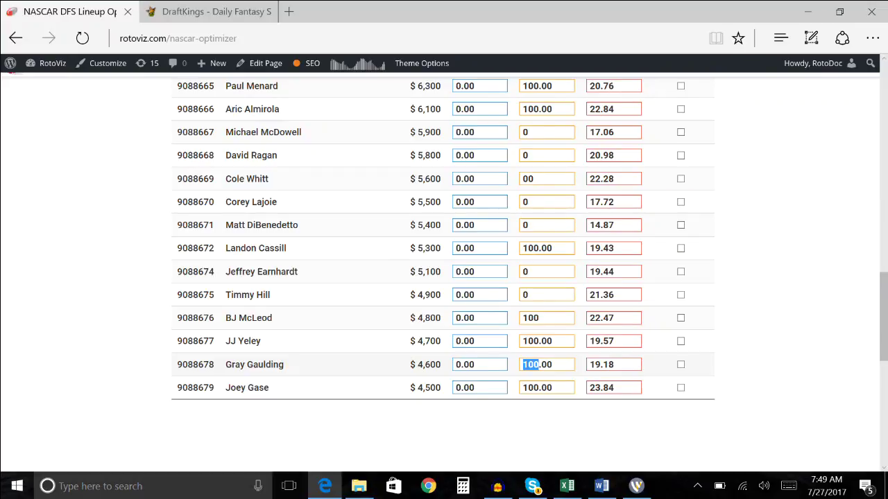
{"action": "type", "text": "0"}
{"action": "key", "text": "Tab"}
{"action": "key", "text": "Tab"}
{"action": "key", "text": "Tab"}
{"action": "key", "text": "Tab"}
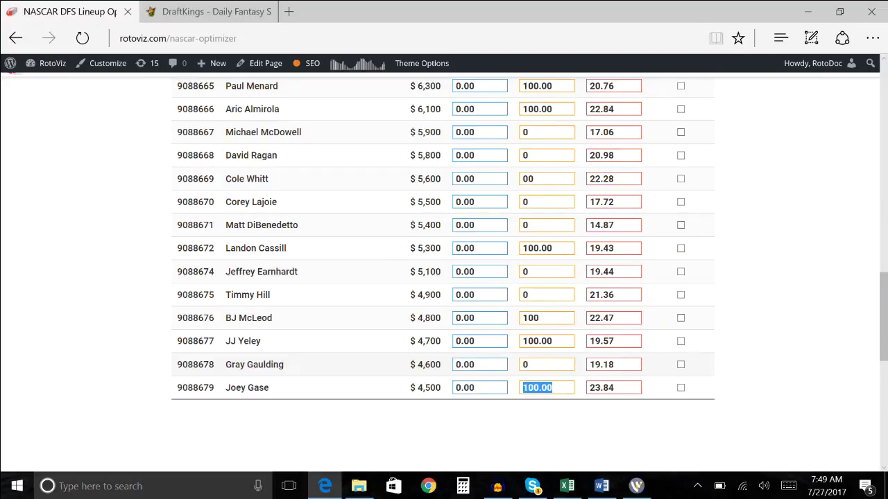
{"action": "type", "text": "0"}
Run the lineup optimization for 100 lineups with the adjusted driver exposure limits
{"action": "scroll", "coordinate": [761, 334], "scroll_direction": "up", "scroll_amount": 1}
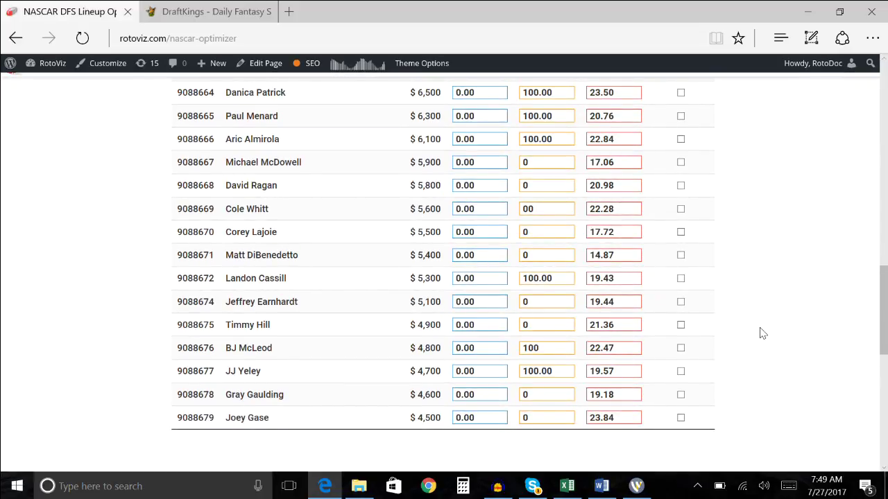
{"action": "scroll", "coordinate": [761, 334], "scroll_direction": "up", "scroll_amount": 10}
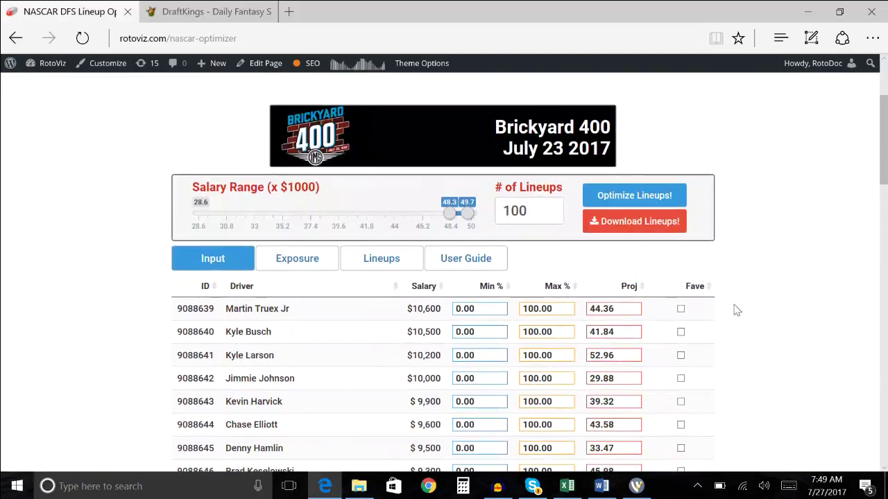
{"action": "left_click", "coordinate": [602, 199]}
Correct Cole Whitt's maximum exposure entry from 00 to 0 in the driver input table
{"action": "scroll", "coordinate": [811, 319], "scroll_direction": "down", "scroll_amount": 10}
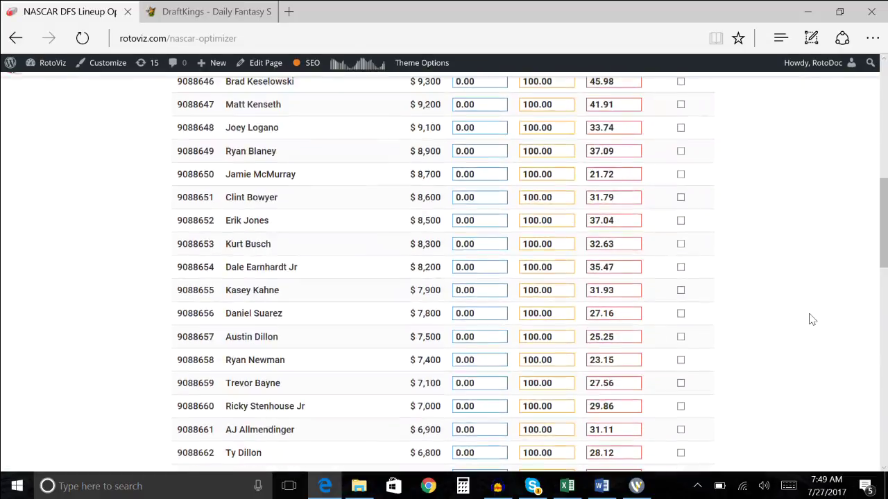
{"action": "scroll", "coordinate": [811, 319], "scroll_direction": "down", "scroll_amount": 5}
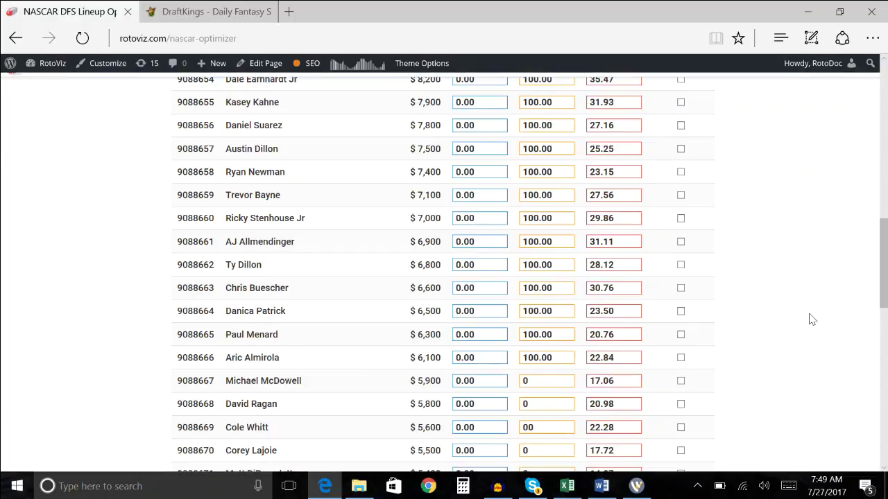
{"action": "scroll", "coordinate": [811, 319], "scroll_direction": "down", "scroll_amount": 2}
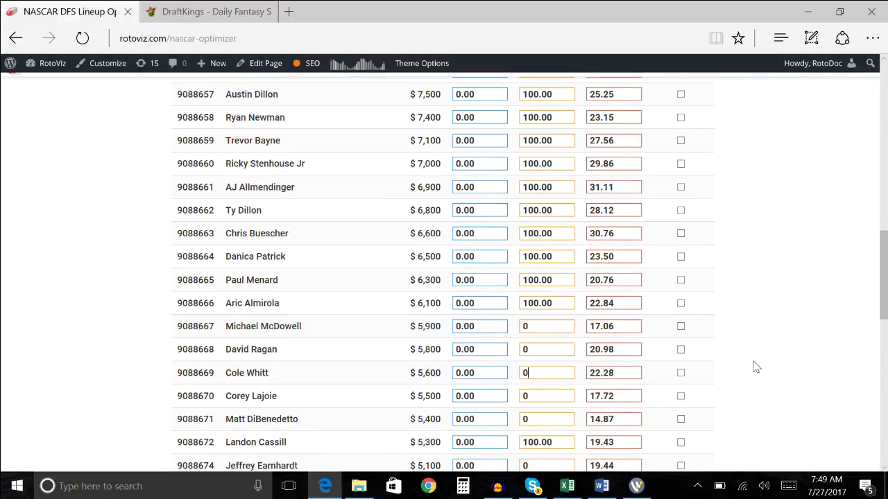
{"action": "scroll", "coordinate": [754, 366], "scroll_direction": "down", "scroll_amount": 6}
Open the driver exposure results and examine how many optimized lineups include BJ McLeod
{"action": "scroll", "coordinate": [753, 366], "scroll_direction": "up", "scroll_amount": 20}
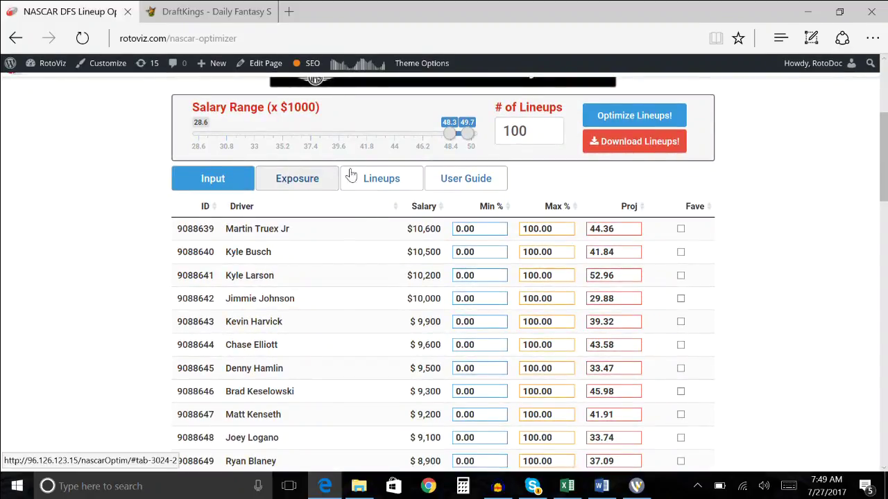
{"action": "left_click", "coordinate": [288, 178]}
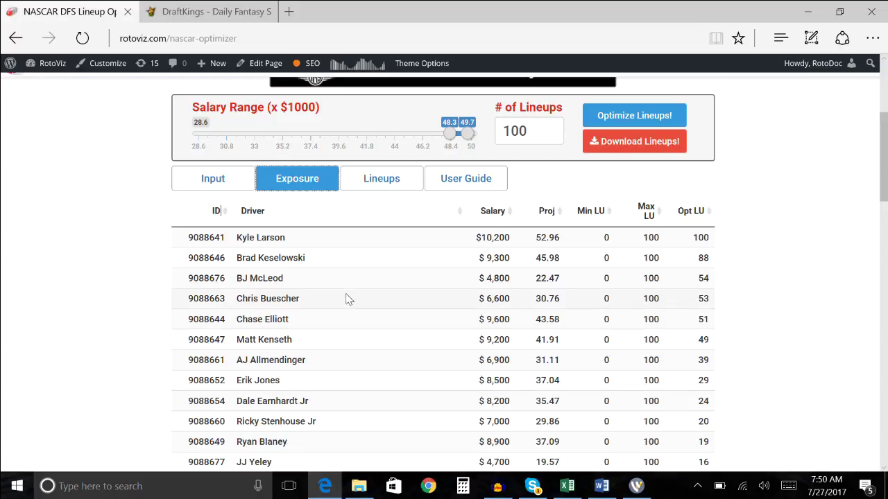
{"action": "left_click_drag", "start_coordinate": [234, 278], "coordinate": [717, 283]}
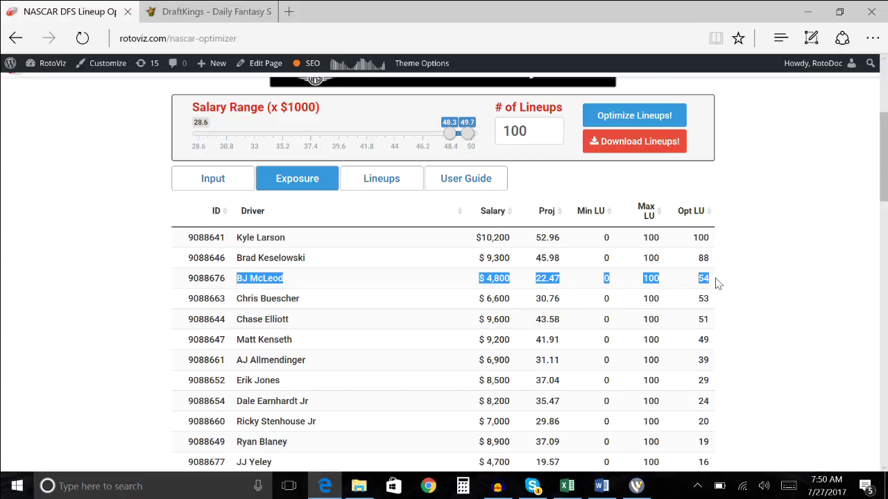
{"action": "left_click", "coordinate": [718, 282]}
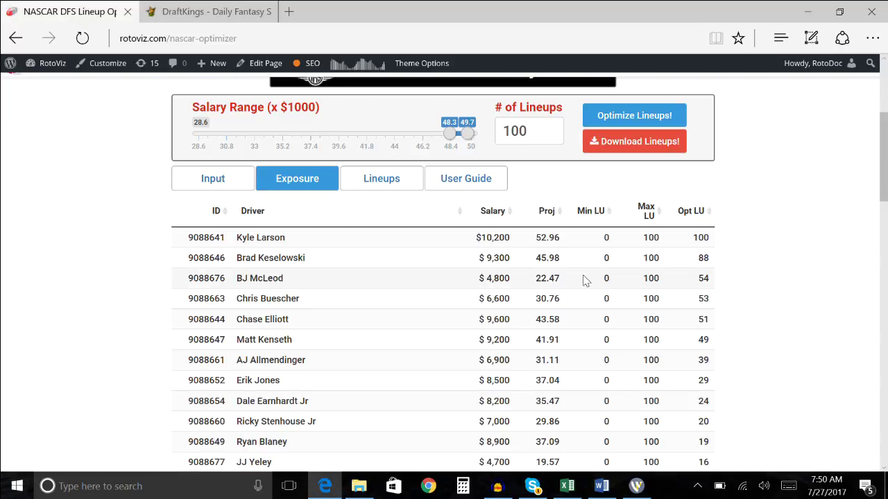
Set the maximum exposure percentages to 8 for BJ McLeod and 11 for JJ Yeley in the driver input table
{"action": "left_click", "coordinate": [213, 179]}
{"action": "scroll", "coordinate": [277, 332], "scroll_direction": "down", "scroll_amount": 8}
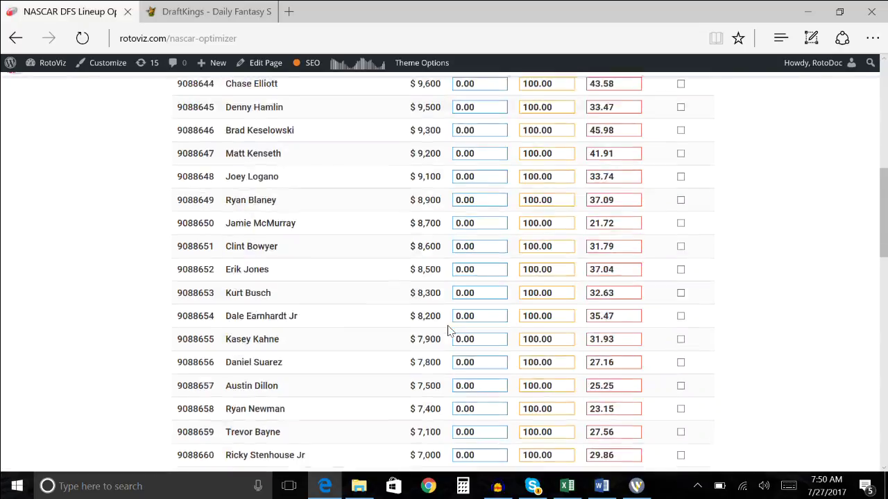
{"action": "scroll", "coordinate": [449, 331], "scroll_direction": "down", "scroll_amount": 4}
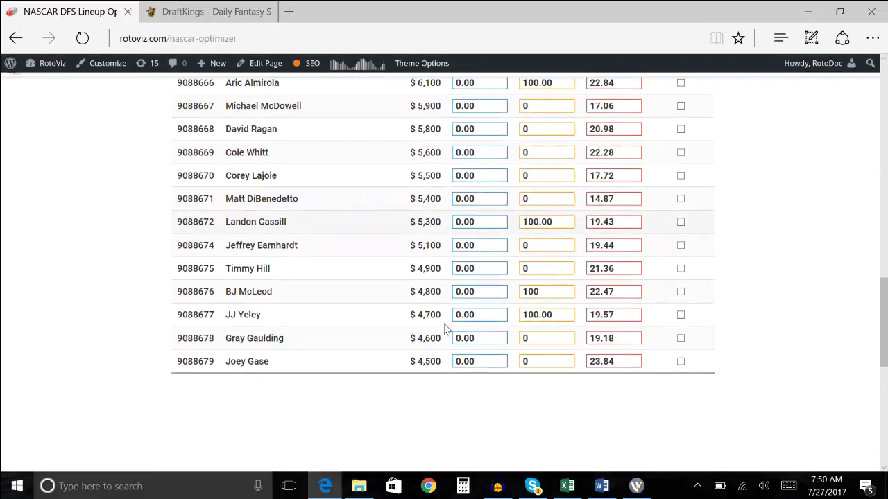
{"action": "double_click", "coordinate": [531, 292]}
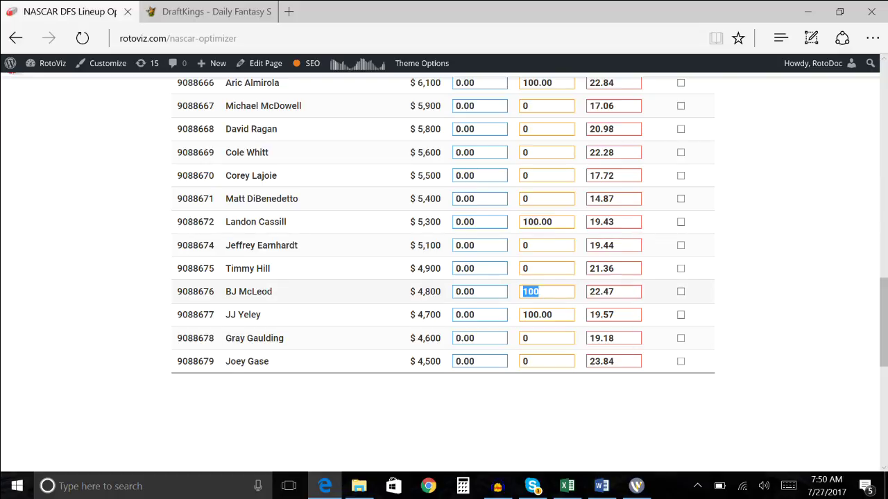
{"action": "key", "text": "Tab"}
{"action": "left_click", "coordinate": [547, 291]}
{"action": "key", "text": "ctrl+a"}
{"action": "type", "text": "8"}
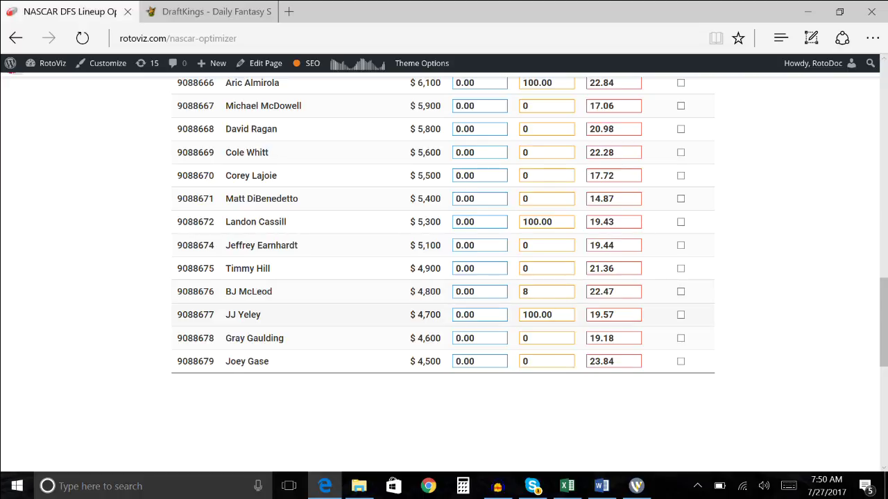
{"action": "double_click", "coordinate": [552, 315]}
{"action": "type", "text": "11"}
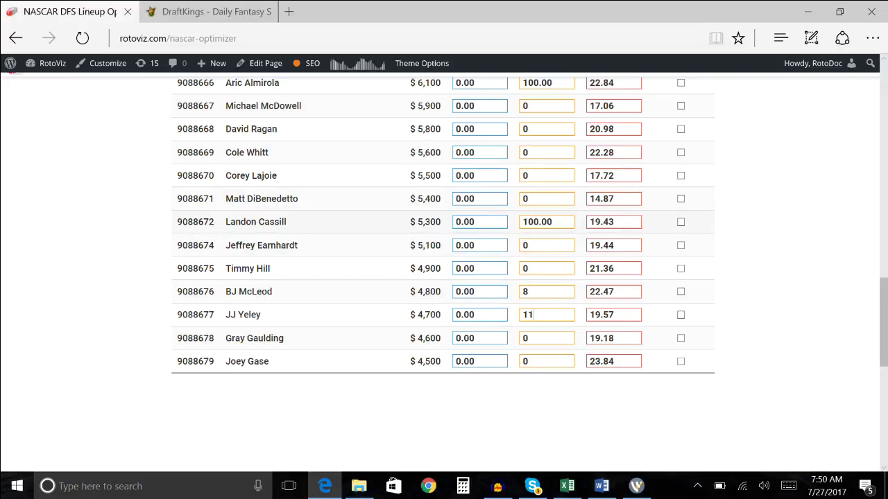
Check Landon Cassill's projection and rerun the lineup optimization with the updated exposure limits
{"action": "left_click_drag", "start_coordinate": [616, 222], "coordinate": [588, 222]}
{"action": "scroll", "coordinate": [594, 238], "scroll_direction": "up", "scroll_amount": 7}
{"action": "scroll", "coordinate": [594, 238], "scroll_direction": "down", "scroll_amount": 6}
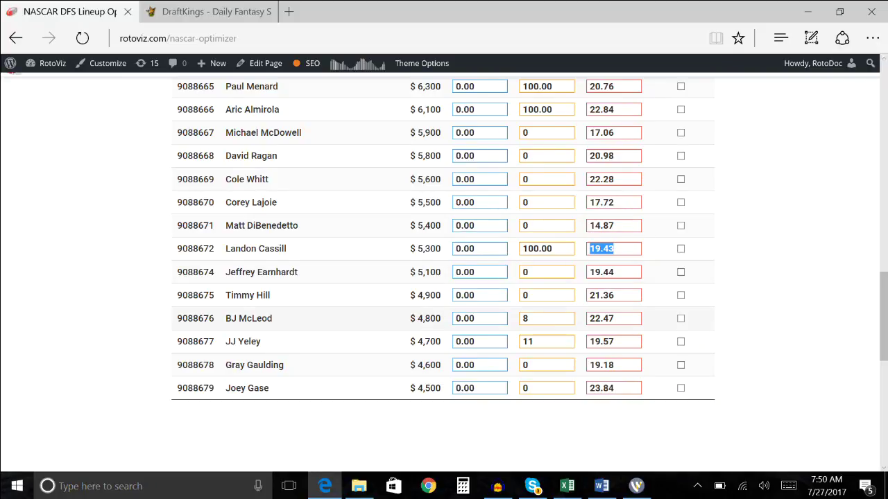
{"action": "scroll", "coordinate": [624, 239], "scroll_direction": "up", "scroll_amount": 13}
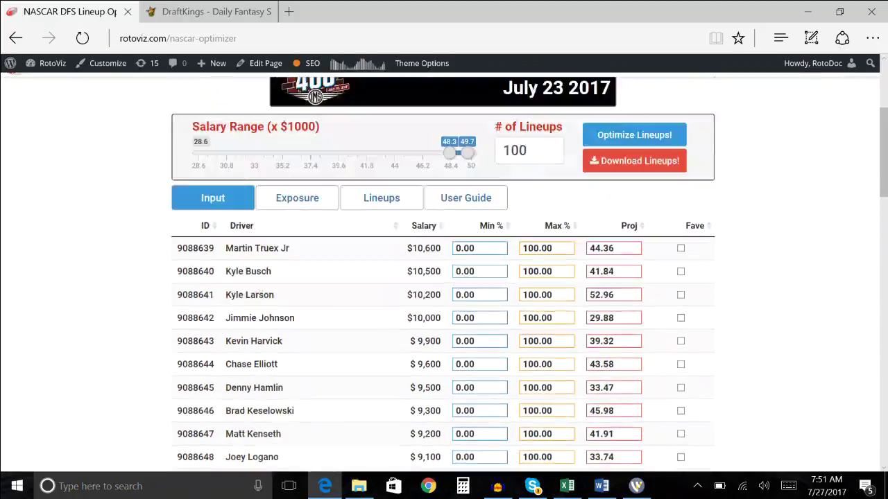
{"action": "left_click", "coordinate": [625, 239]}
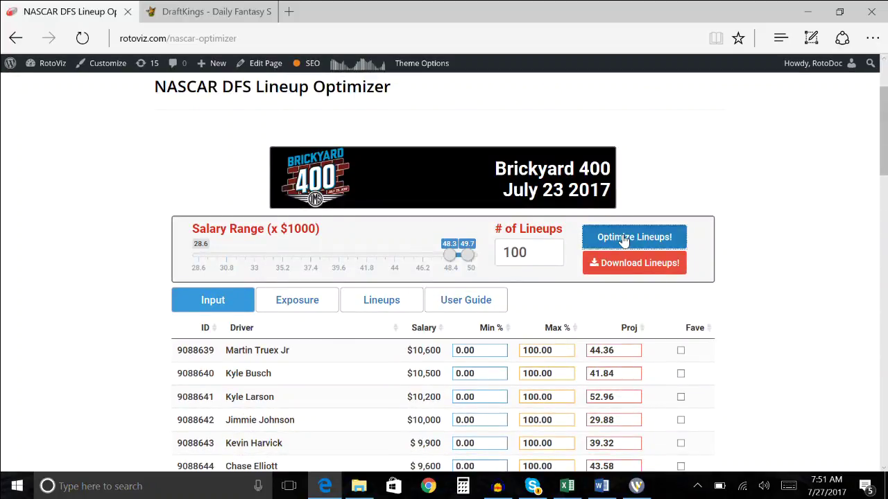
Review the new exposure results, comparing maximum and optimized lineup counts for BJ McLeod, JJ Yeley and Landon Cassill
{"action": "scroll", "coordinate": [791, 369], "scroll_direction": "down", "scroll_amount": 1}
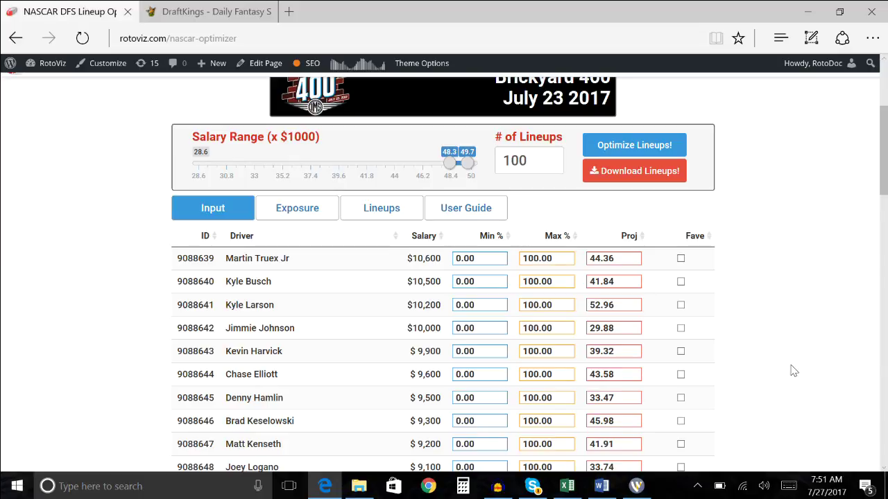
{"action": "left_click", "coordinate": [330, 216]}
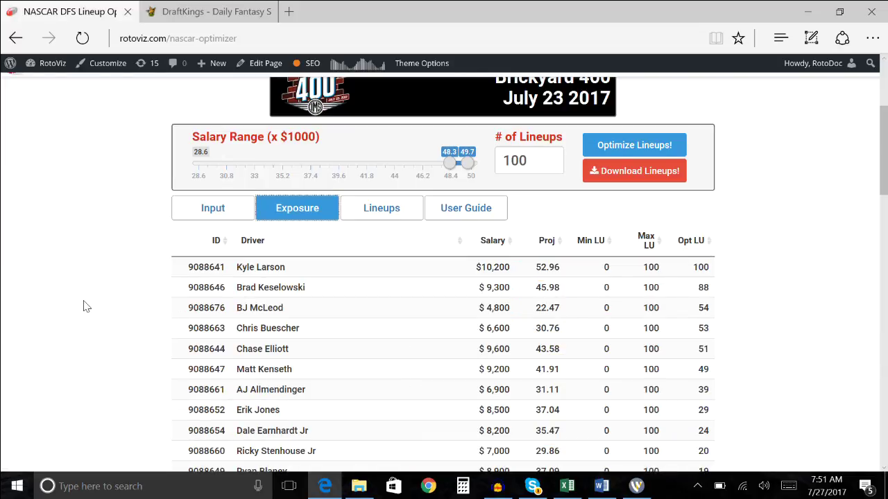
{"action": "scroll", "coordinate": [83, 307], "scroll_direction": "down", "scroll_amount": 4}
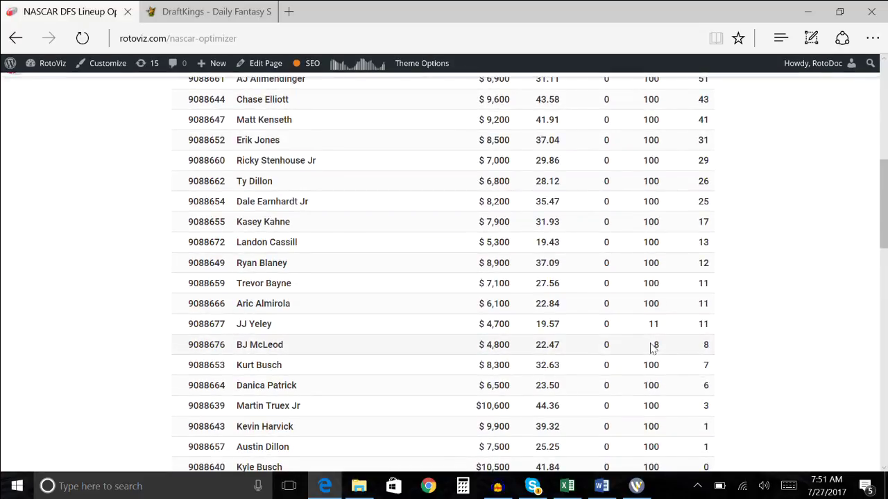
{"action": "left_click_drag", "start_coordinate": [657, 345], "coordinate": [643, 324]}
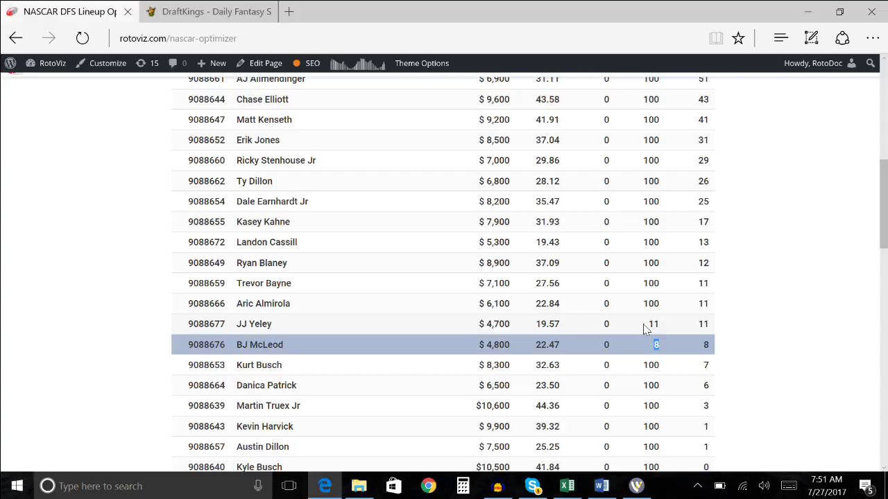
{"action": "left_click", "coordinate": [730, 355]}
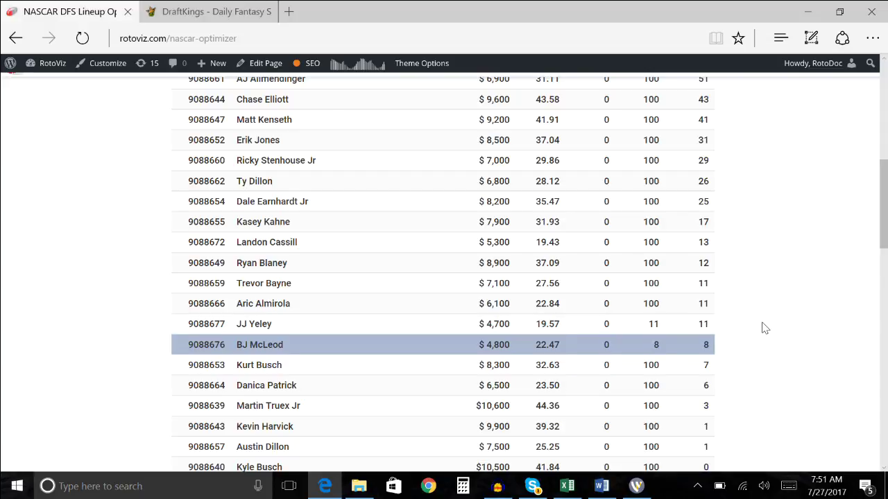
{"action": "left_click_drag", "start_coordinate": [714, 243], "coordinate": [693, 242]}
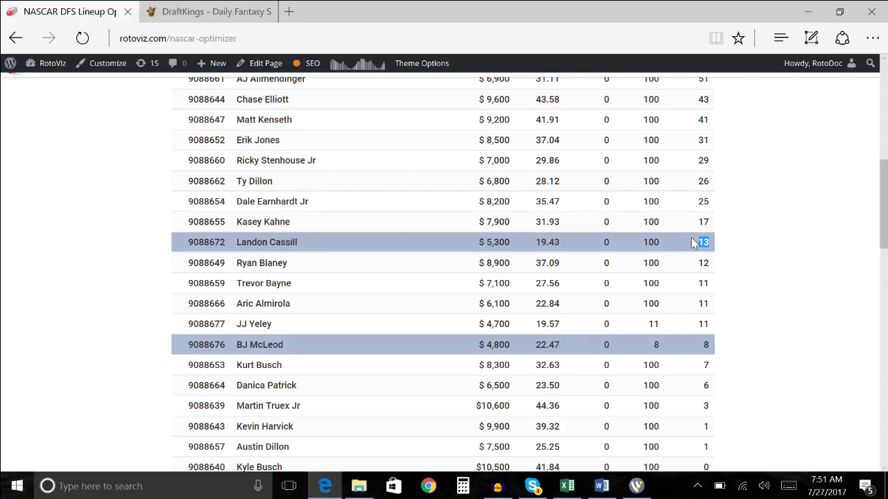
{"action": "left_click", "coordinate": [811, 245]}
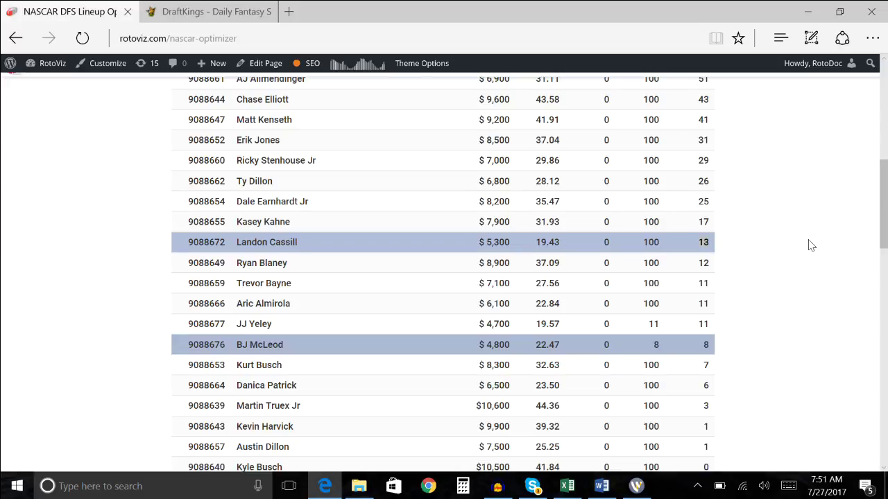
{"action": "left_click", "coordinate": [663, 247]}
{"action": "left_click", "coordinate": [601, 349]}
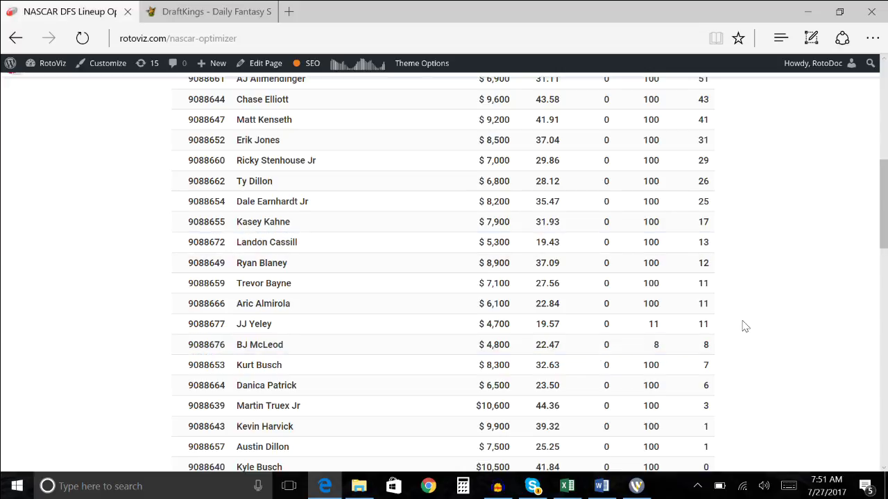
View the generated lineups and sort them by salary in ascending order
{"action": "scroll", "coordinate": [769, 319], "scroll_direction": "up", "scroll_amount": 4}
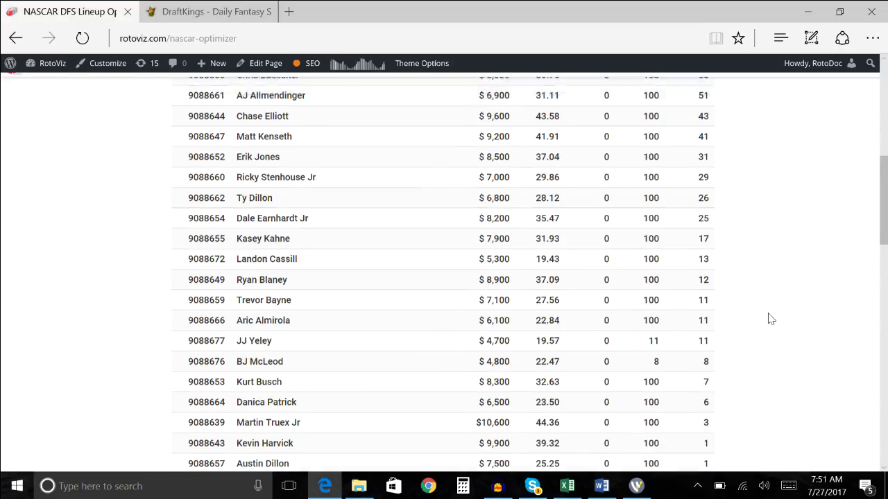
{"action": "left_click", "coordinate": [390, 196]}
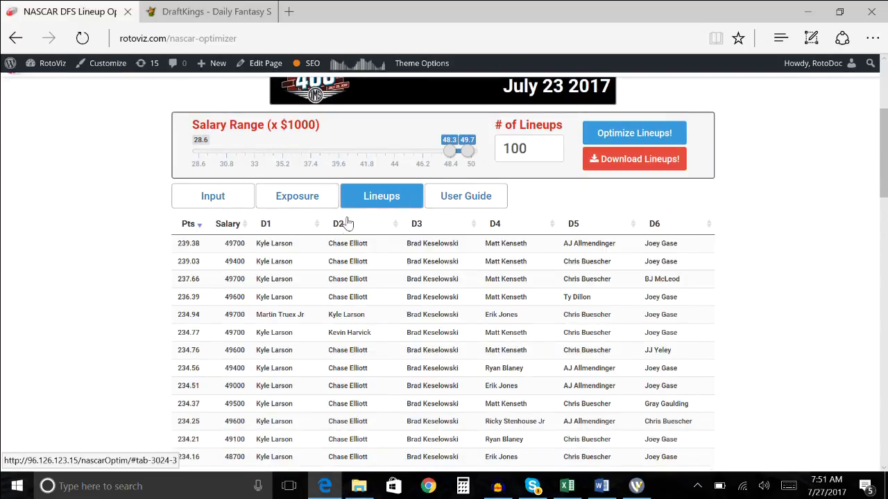
{"action": "left_click", "coordinate": [212, 224]}
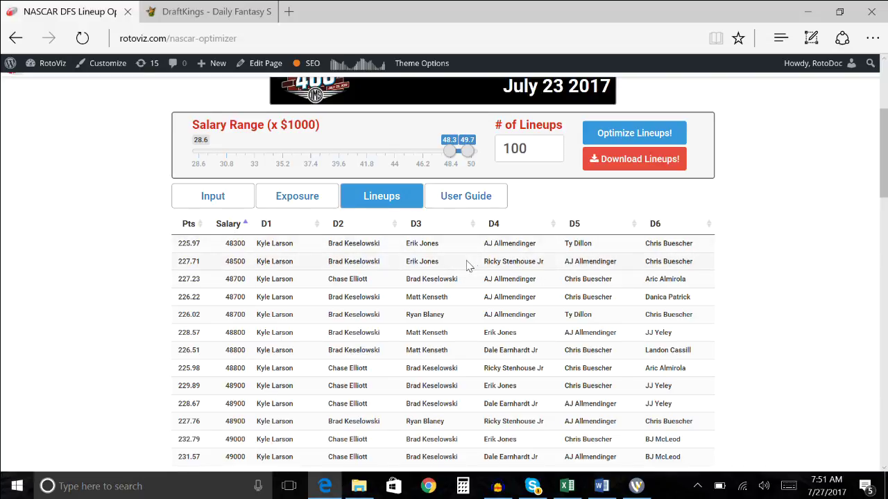
Review the driver input table and set Jamie McMurray's maximum exposure percentage to 0
{"action": "left_click", "coordinate": [186, 194]}
{"action": "scroll", "coordinate": [71, 329], "scroll_direction": "down", "scroll_amount": 10}
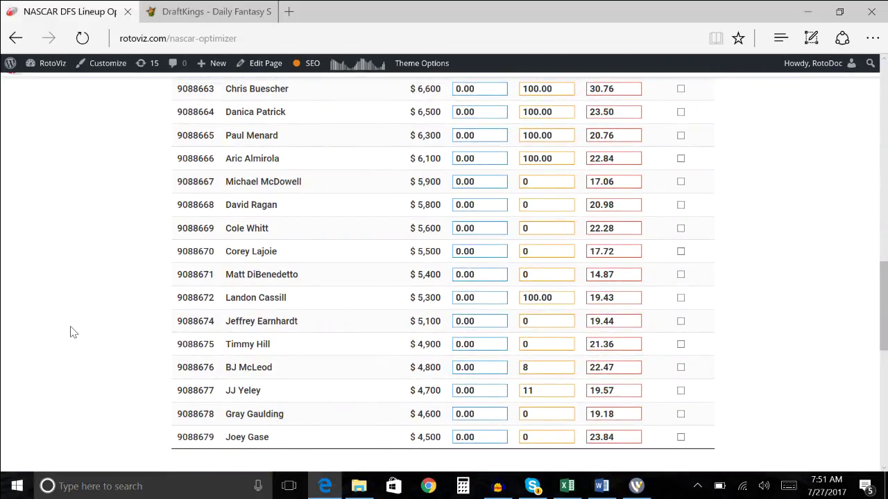
{"action": "scroll", "coordinate": [71, 333], "scroll_direction": "up", "scroll_amount": 5}
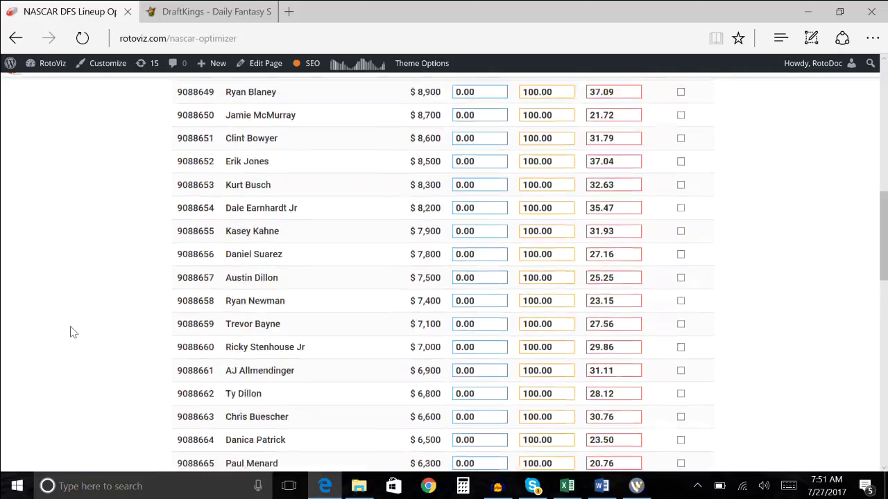
{"action": "scroll", "coordinate": [71, 333], "scroll_direction": "up", "scroll_amount": 4}
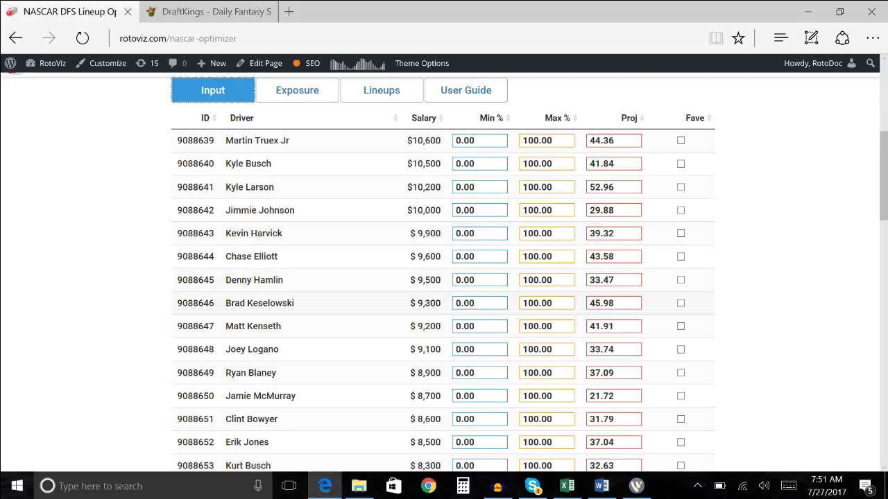
{"action": "scroll", "coordinate": [443, 220], "scroll_direction": "down", "scroll_amount": 3}
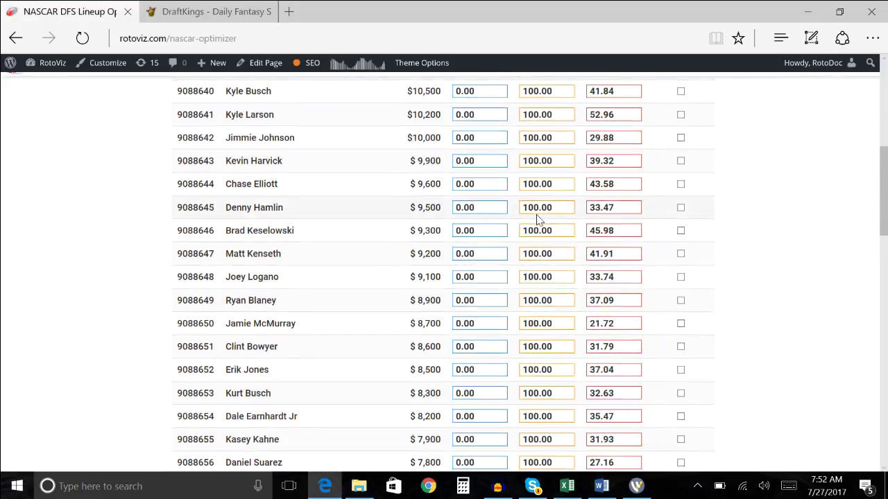
{"action": "scroll", "coordinate": [534, 220], "scroll_direction": "down", "scroll_amount": 1}
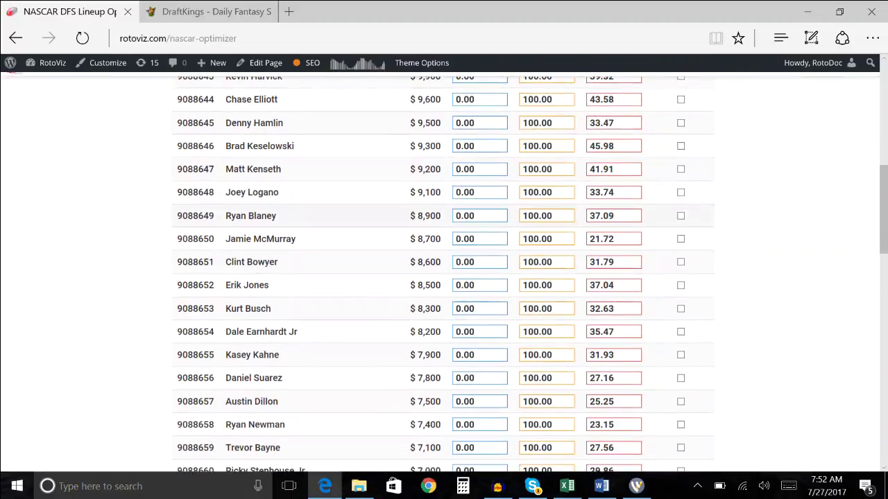
{"action": "double_click", "coordinate": [538, 239]}
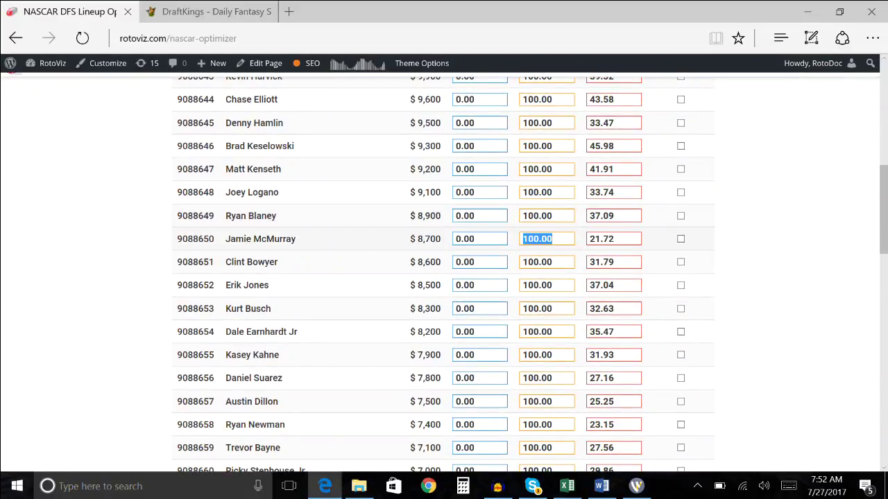
{"action": "type", "text": "0"}
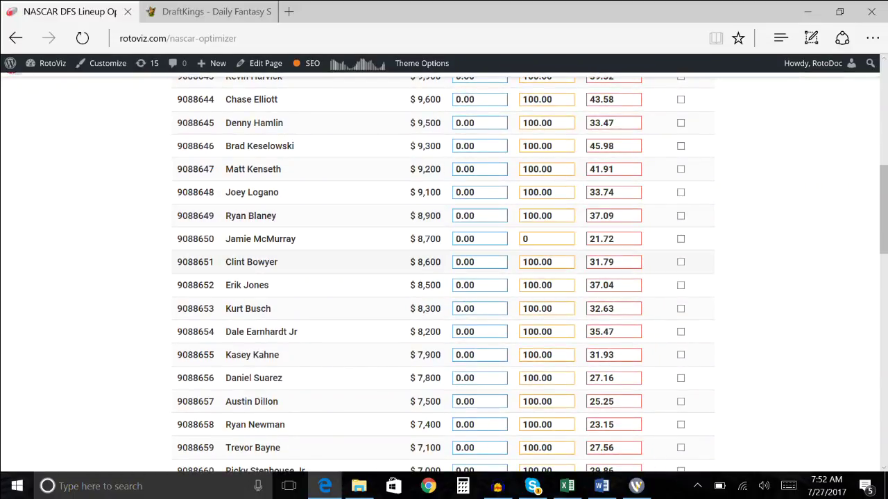
Set the maximum exposure percentages of Daniel Suarez and Austin Dillon to 0
{"action": "scroll", "coordinate": [538, 284], "scroll_direction": "down", "scroll_amount": 2}
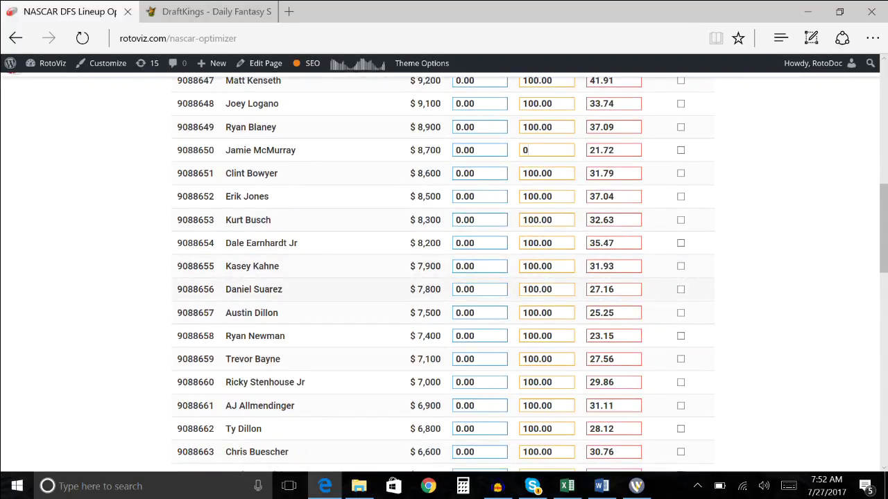
{"action": "double_click", "coordinate": [535, 289]}
{"action": "type", "text": "0"}
{"action": "key", "text": "Tab"}
{"action": "key", "text": "Tab"}
{"action": "key", "text": "Tab"}
{"action": "key", "text": "Tab"}
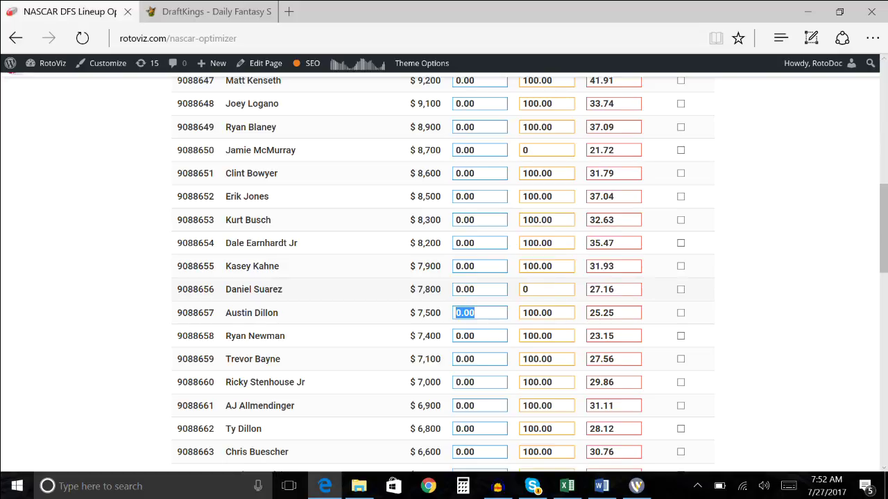
{"action": "type", "text": "0"}
Set Ryan Newman's maximum exposure percentage to 0
{"action": "scroll", "coordinate": [444, 270], "scroll_direction": "down", "scroll_amount": 1}
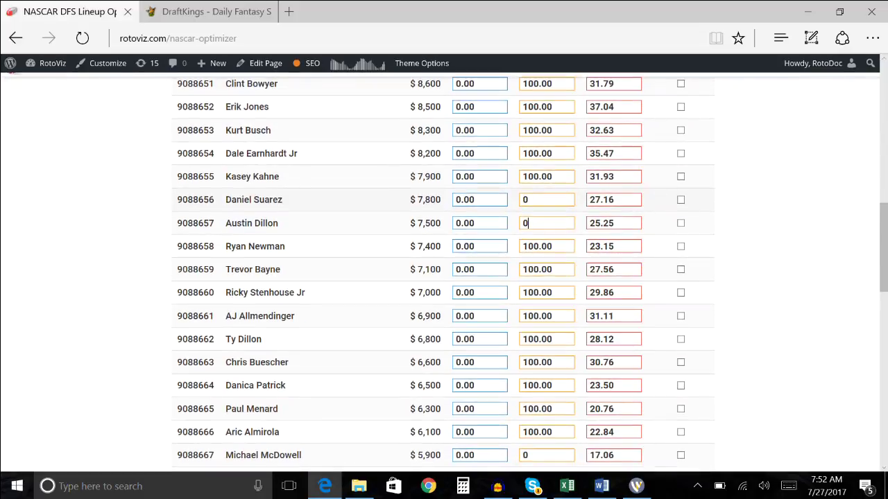
{"action": "key", "text": "Tab"}
{"action": "key", "text": "Tab"}
{"action": "key", "text": "Tab"}
{"action": "key", "text": "Tab"}
{"action": "type", "text": "0"}
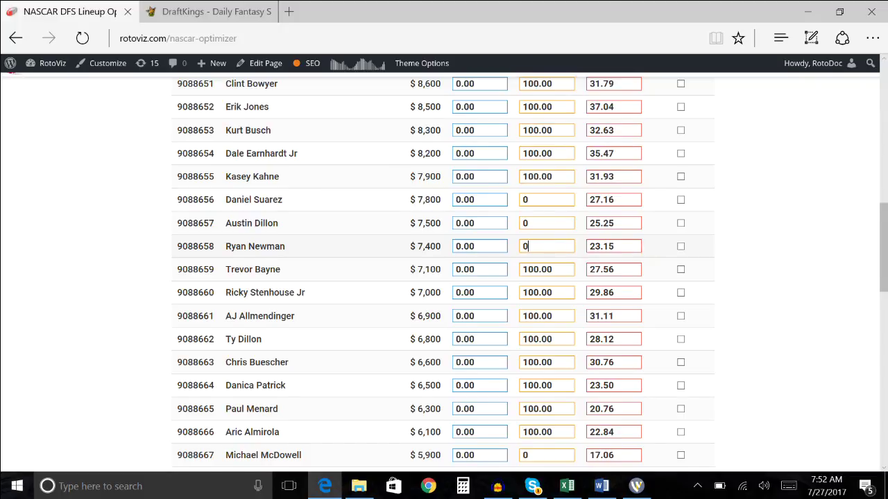
Check the remaining drivers' maximum percentages and rerun the lineup optimization with the new limits
{"action": "scroll", "coordinate": [544, 354], "scroll_direction": "down", "scroll_amount": 1}
{"action": "scroll", "coordinate": [544, 353], "scroll_direction": "up", "scroll_amount": 1}
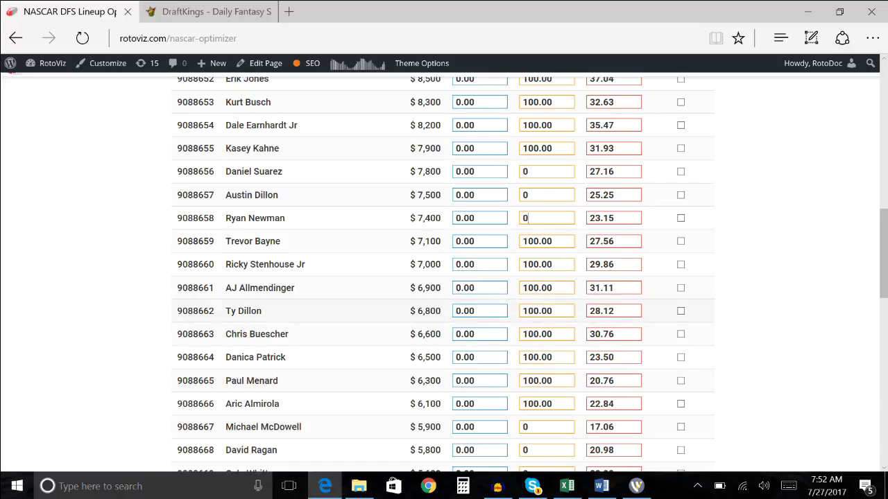
{"action": "scroll", "coordinate": [544, 310], "scroll_direction": "up", "scroll_amount": 5}
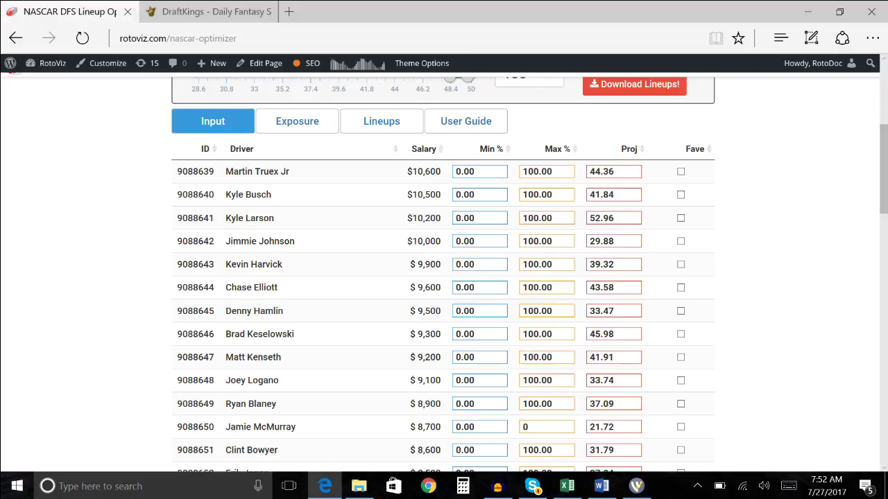
{"action": "scroll", "coordinate": [444, 277], "scroll_direction": "up", "scroll_amount": 1}
{"action": "scroll", "coordinate": [444, 277], "scroll_direction": "down", "scroll_amount": 8}
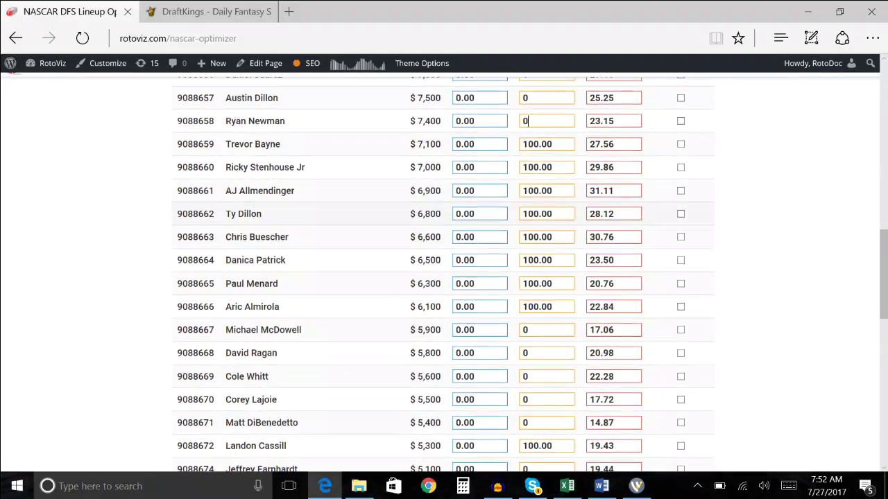
{"action": "scroll", "coordinate": [538, 313], "scroll_direction": "down", "scroll_amount": 4}
{"action": "scroll", "coordinate": [555, 277], "scroll_direction": "up", "scroll_amount": 13}
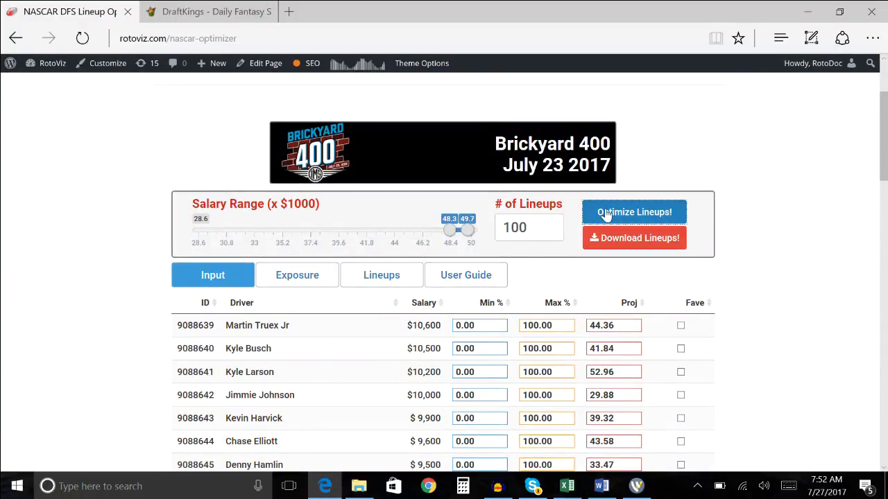
{"action": "scroll", "coordinate": [795, 262], "scroll_direction": "down", "scroll_amount": 6}
{"action": "scroll", "coordinate": [795, 262], "scroll_direction": "down", "scroll_amount": 5}
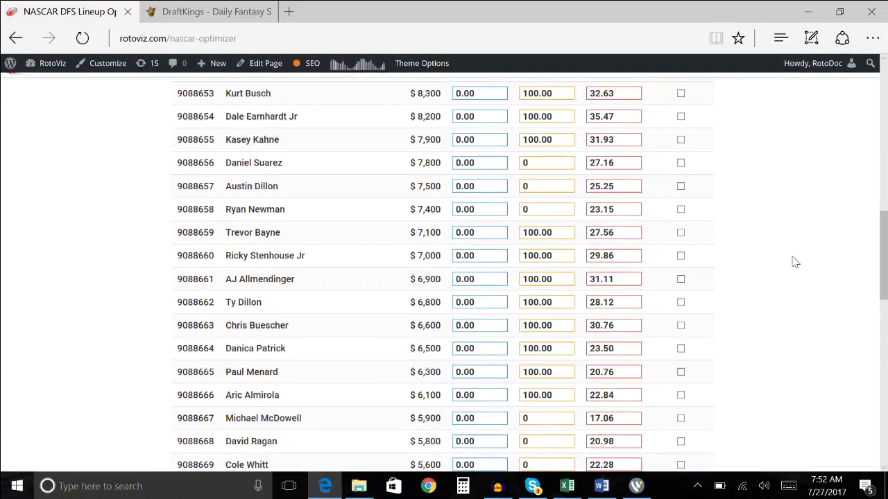
{"action": "scroll", "coordinate": [795, 262], "scroll_direction": "up", "scroll_amount": 3}
{"action": "scroll", "coordinate": [795, 262], "scroll_direction": "up", "scroll_amount": 5}
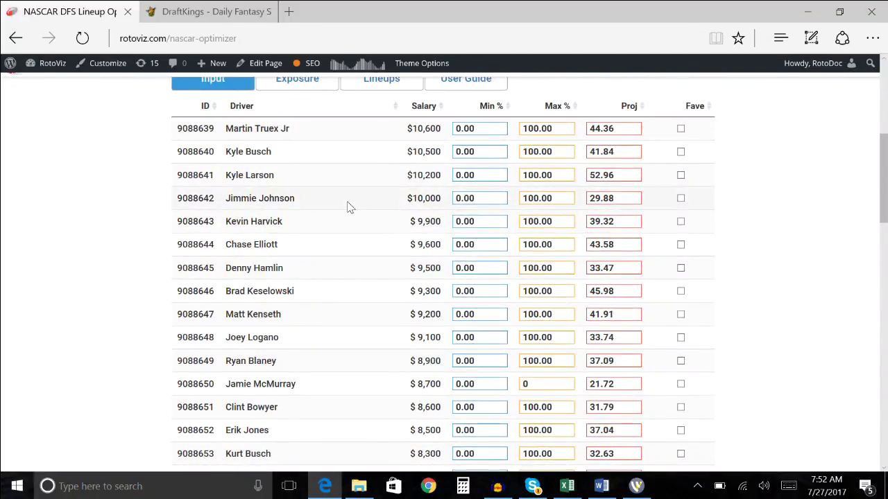
{"action": "scroll", "coordinate": [349, 206], "scroll_direction": "up", "scroll_amount": 2}
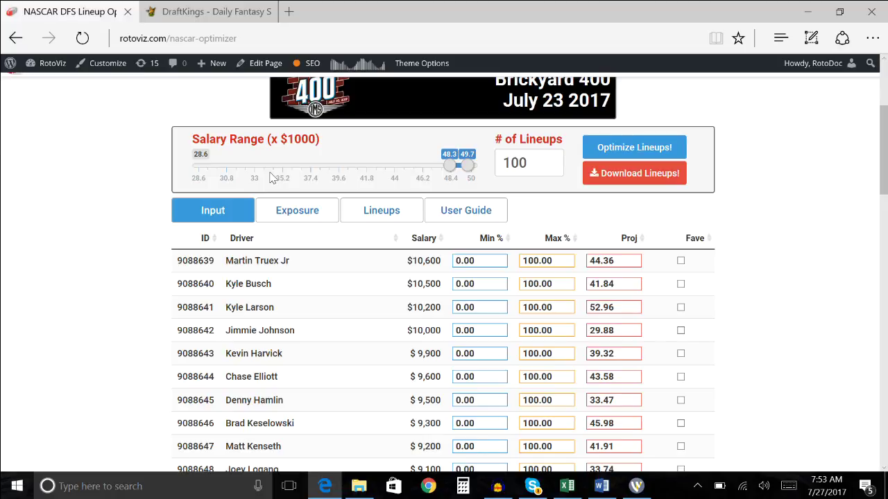
Review the exposure results, checking the maximum and optimized lineup counts of the excluded drivers and the most-used ones
{"action": "left_click", "coordinate": [289, 212]}
{"action": "scroll", "coordinate": [540, 290], "scroll_direction": "down", "scroll_amount": 3}
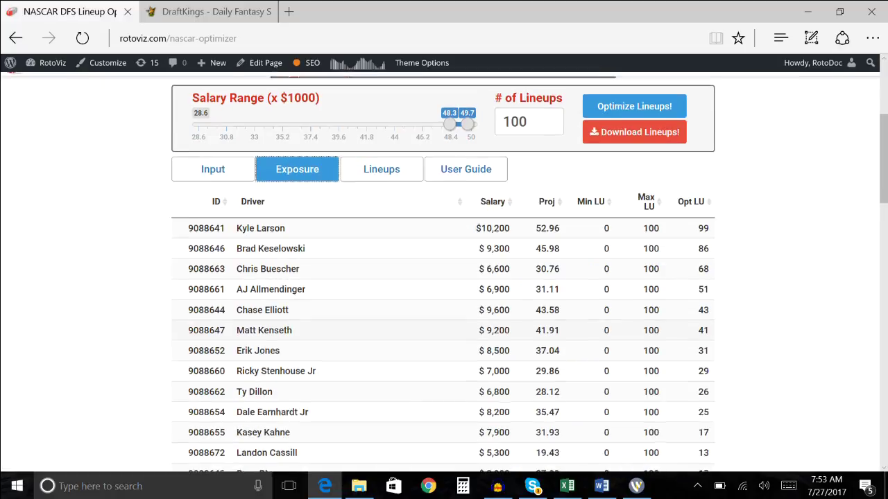
{"action": "scroll", "coordinate": [540, 290], "scroll_direction": "down", "scroll_amount": 15}
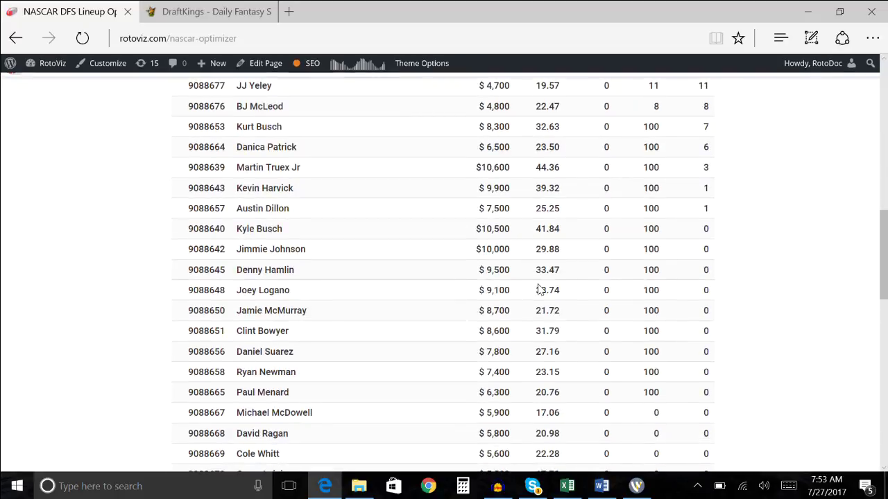
{"action": "scroll", "coordinate": [629, 347], "scroll_direction": "up", "scroll_amount": 5}
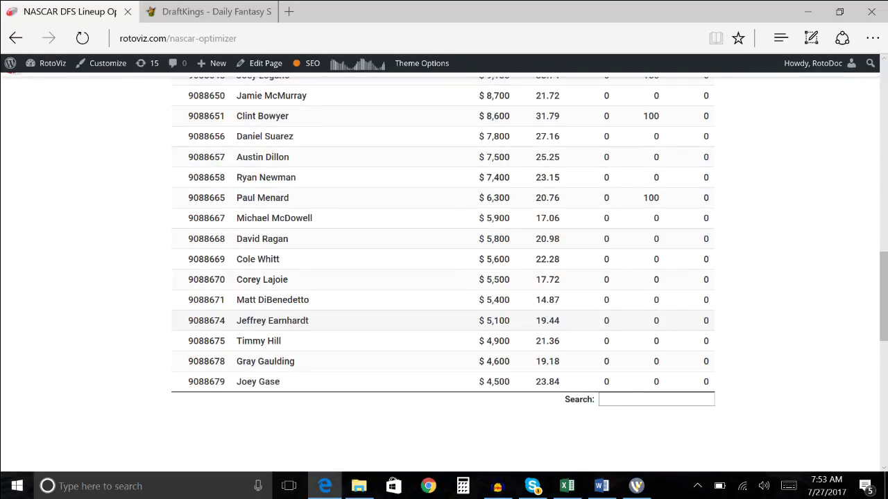
{"action": "scroll", "coordinate": [717, 278], "scroll_direction": "up", "scroll_amount": 3}
{"action": "scroll", "coordinate": [717, 280], "scroll_direction": "up", "scroll_amount": 9}
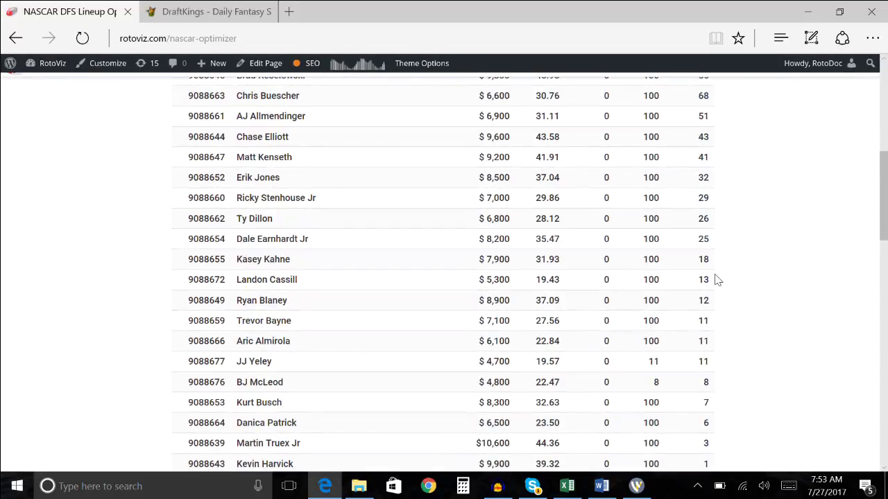
{"action": "scroll", "coordinate": [717, 280], "scroll_direction": "down", "scroll_amount": 7}
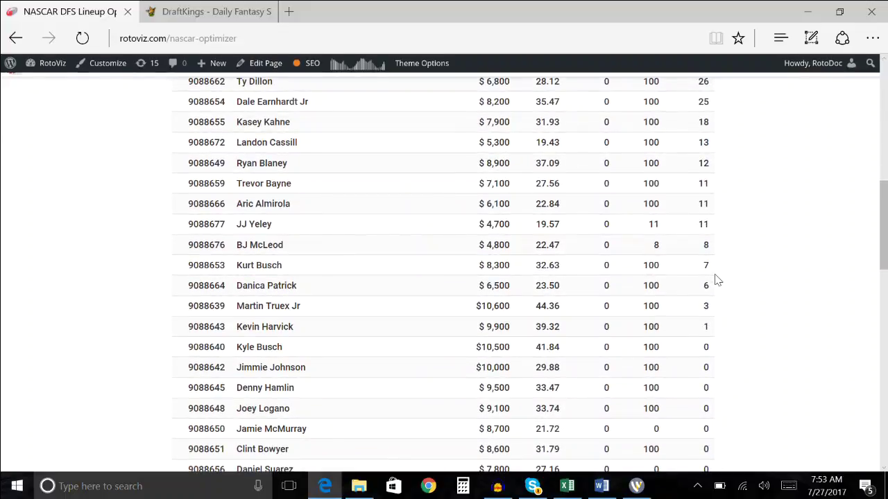
{"action": "scroll", "coordinate": [717, 281], "scroll_direction": "up", "scroll_amount": 4}
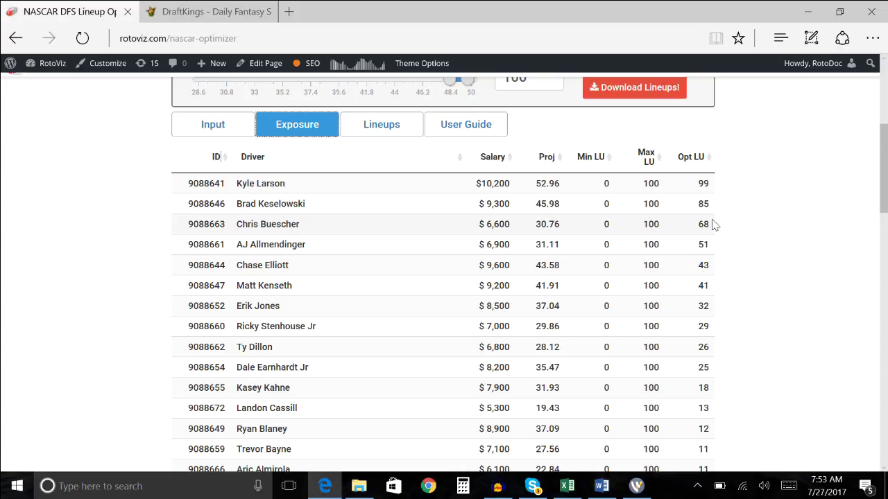
Set Brad Keselowski's projection to 43.98 in the driver input table
{"action": "left_click", "coordinate": [213, 126]}
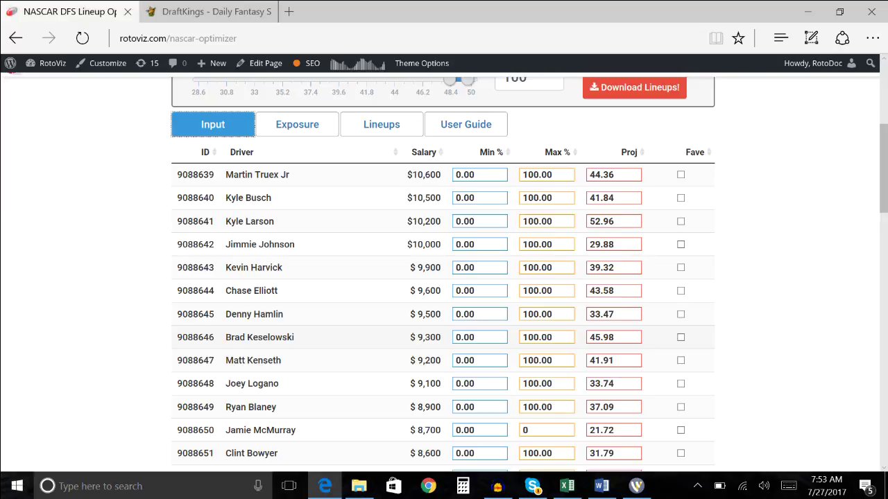
{"action": "left_click_drag", "start_coordinate": [595, 337], "coordinate": [601, 337]}
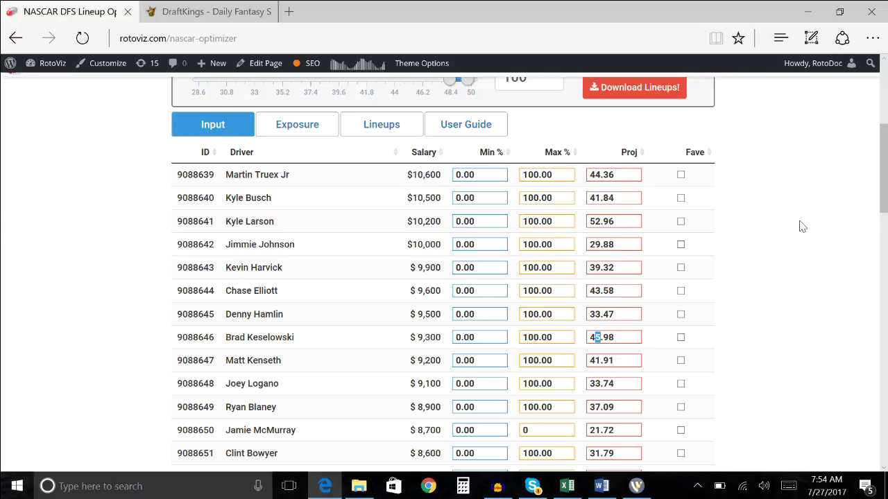
{"action": "type", "text": "3"}
{"action": "scroll", "coordinate": [800, 225], "scroll_direction": "up", "scroll_amount": 1}
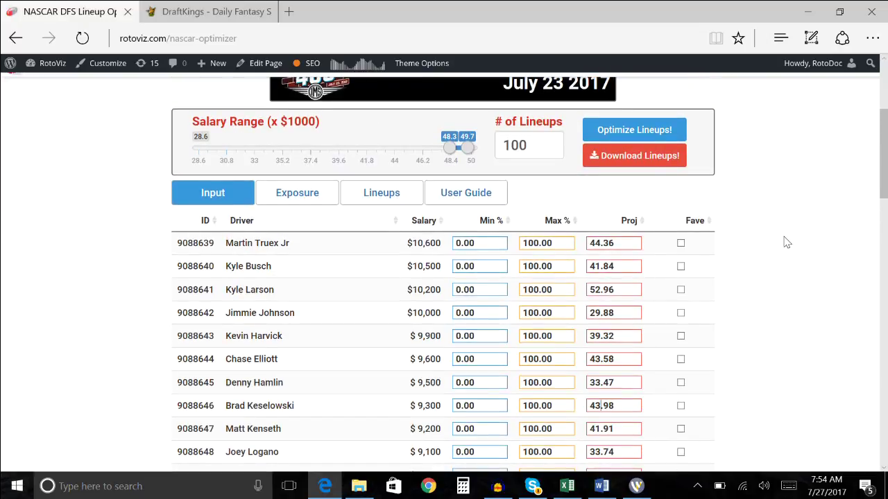
Compare the top drivers' optimized lineup counts in the exposure results with their projections in the input table
{"action": "left_click", "coordinate": [285, 208]}
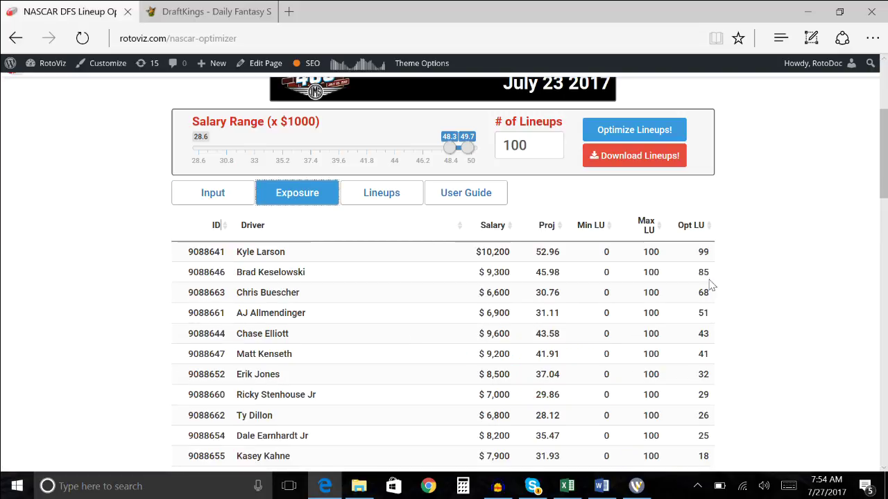
{"action": "left_click", "coordinate": [196, 189]}
{"action": "scroll", "coordinate": [580, 311], "scroll_direction": "down", "scroll_amount": 1}
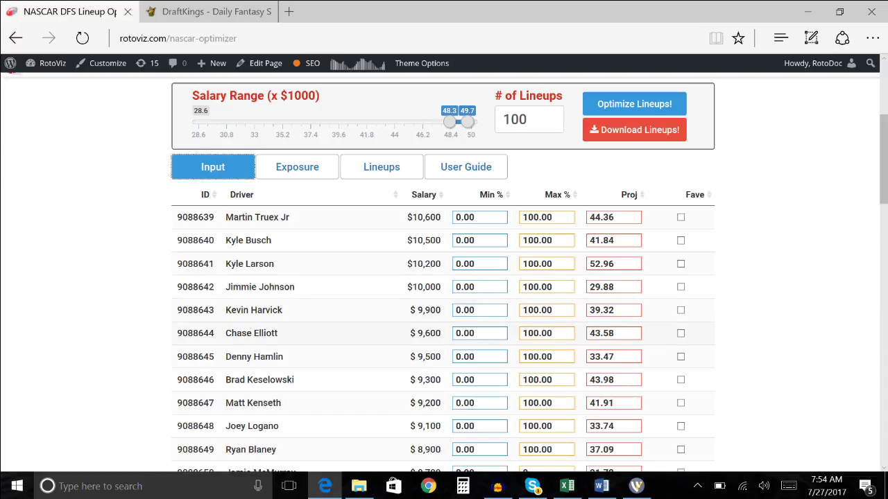
{"action": "left_click", "coordinate": [297, 168]}
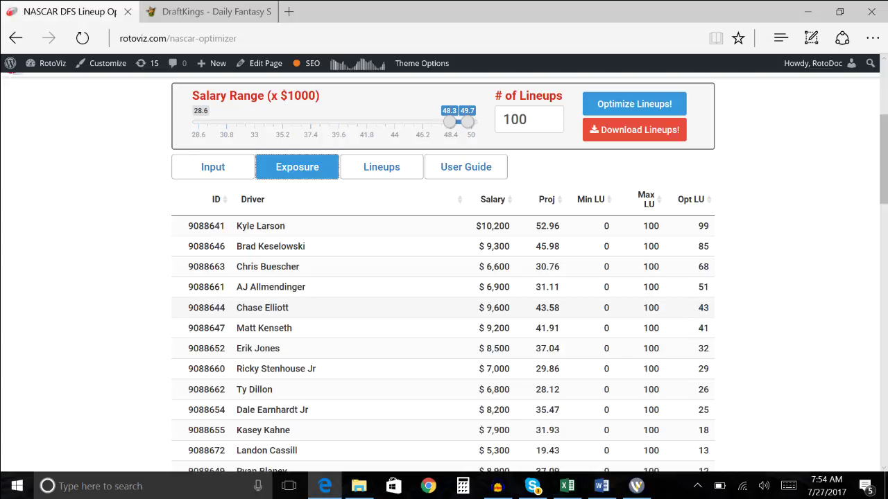
Set Kyle Larson's projection to 45.96 in the driver input table and rerun the lineup optimization
{"action": "left_click", "coordinate": [231, 166]}
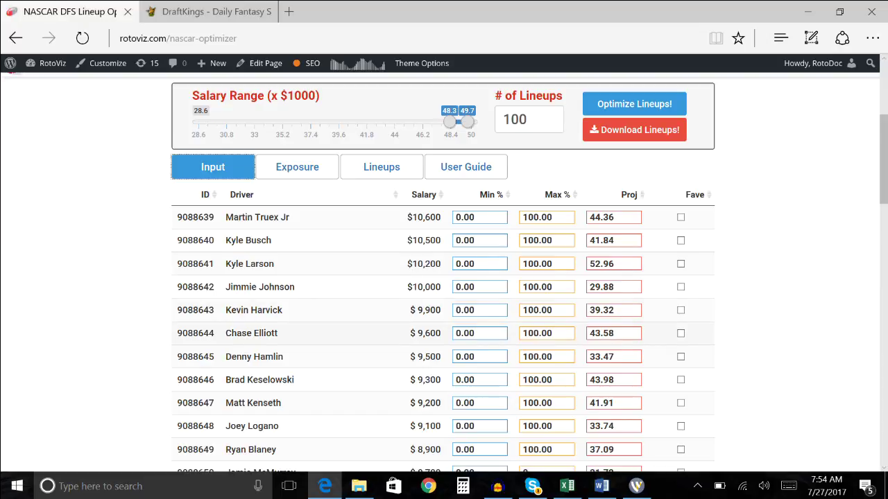
{"action": "double_click", "coordinate": [640, 334]}
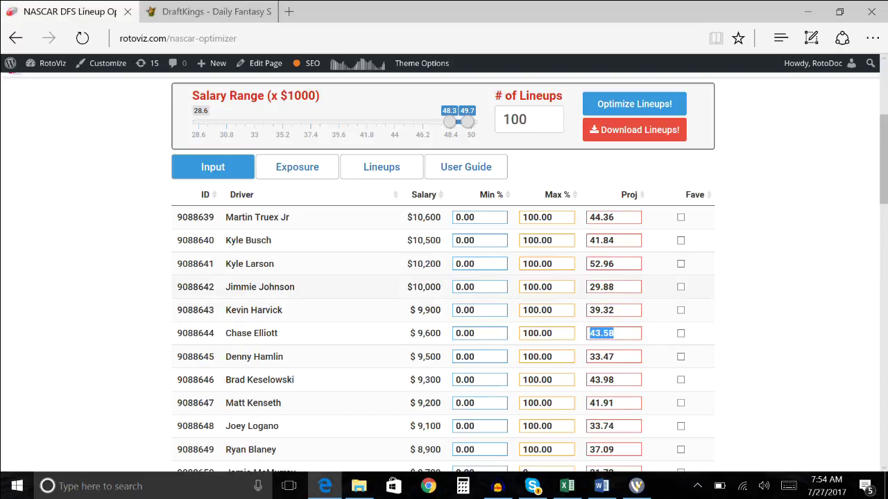
{"action": "left_click_drag", "start_coordinate": [590, 264], "coordinate": [600, 264]}
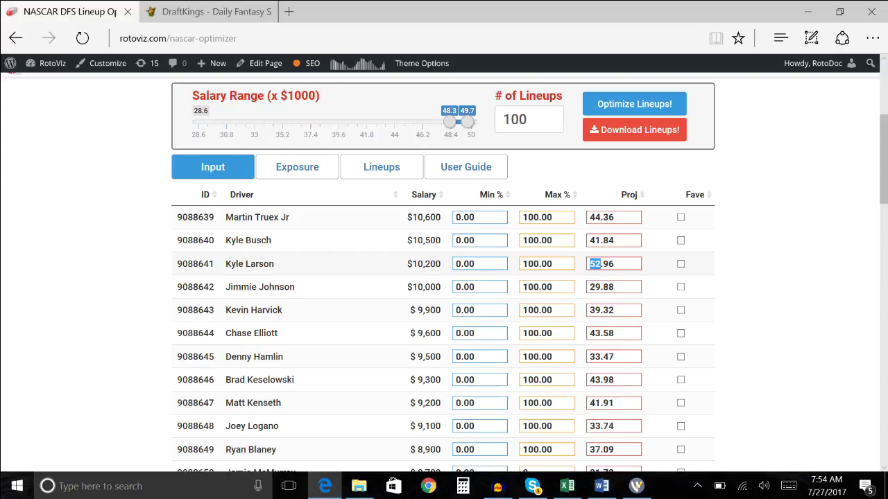
{"action": "type", "text": "45"}
{"action": "left_click", "coordinate": [608, 106]}
Check the new exposure results for Kyle Larson and Brad Keselowski, then return to the driver input table
{"action": "left_click", "coordinate": [291, 172]}
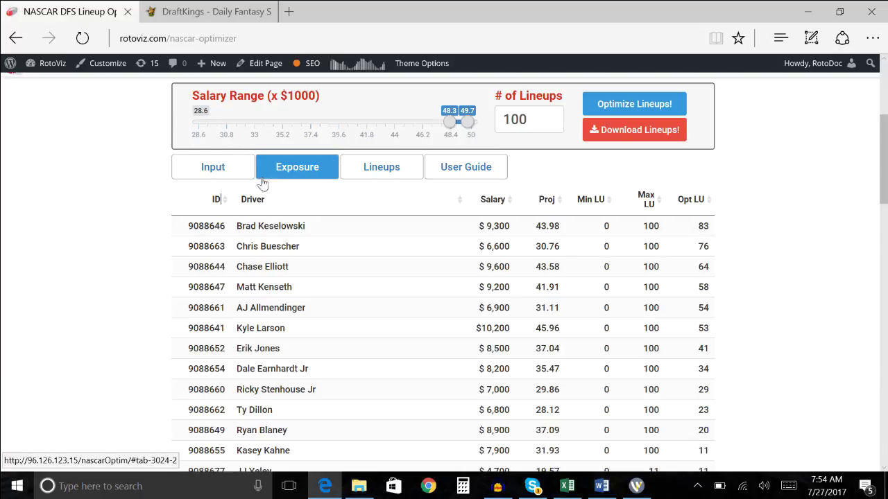
{"action": "left_click", "coordinate": [205, 166]}
{"action": "scroll", "coordinate": [696, 358], "scroll_direction": "down", "scroll_amount": 1}
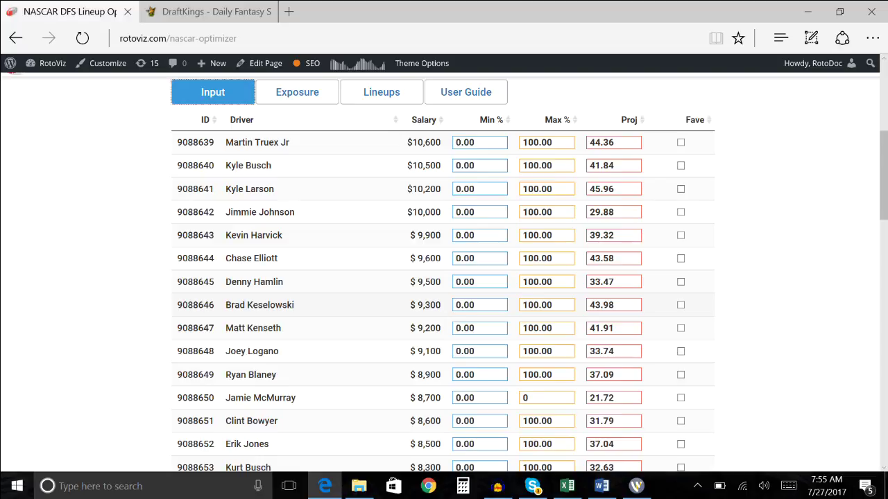
Set Brad Keselowski's projection to 42.48 in the driver input table
{"action": "left_click", "coordinate": [613, 304]}
{"action": "key", "text": "BackSpace"}
{"action": "type", "text": "2"}
{"action": "key", "text": "Delete"}
{"action": "type", "text": "4"}
Check the most heavily used drivers' optimized lineup counts in the exposure results, then return to the driver input table
{"action": "scroll", "coordinate": [627, 299], "scroll_direction": "up", "scroll_amount": 2}
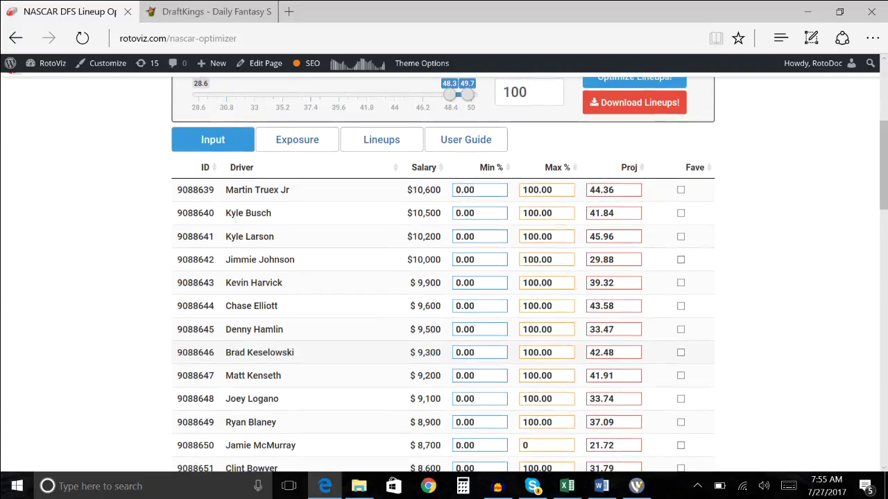
{"action": "scroll", "coordinate": [627, 299], "scroll_direction": "up", "scroll_amount": 4}
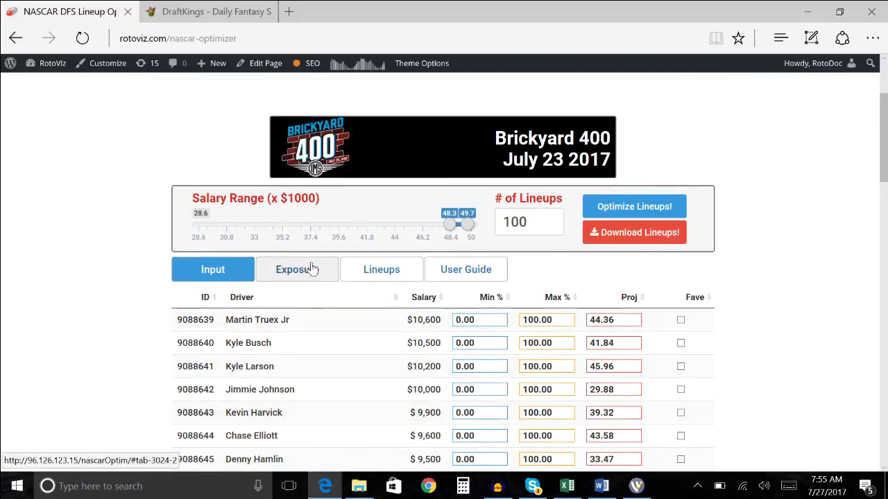
{"action": "left_click", "coordinate": [311, 265]}
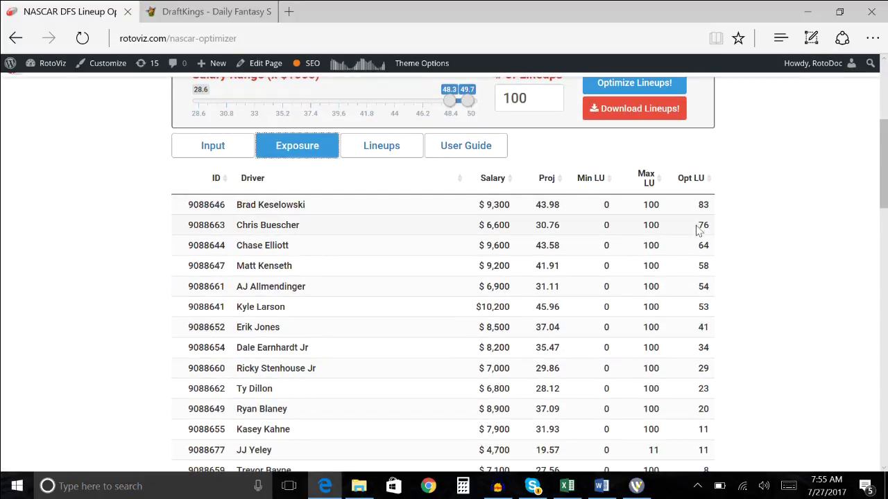
{"action": "left_click", "coordinate": [186, 145]}
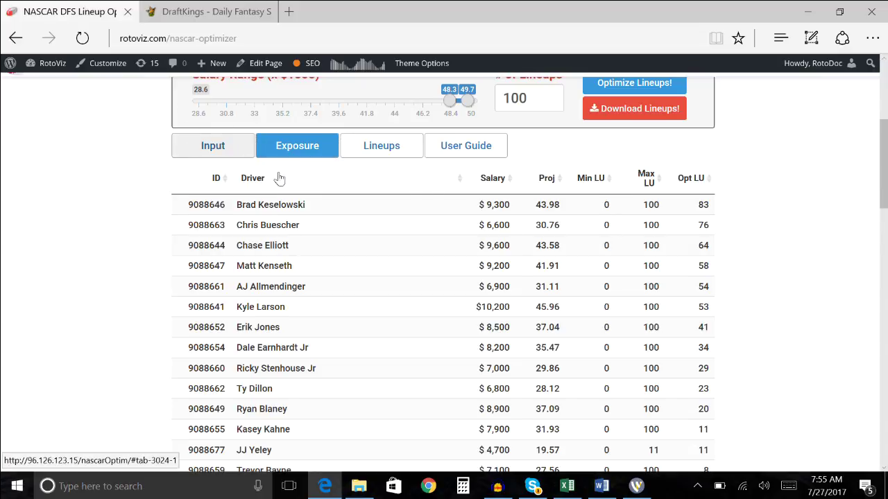
Set Chris Buescher's projection to 29.76 in the driver input table and rerun the lineup optimization
{"action": "scroll", "coordinate": [444, 277], "scroll_direction": "down", "scroll_amount": 3}
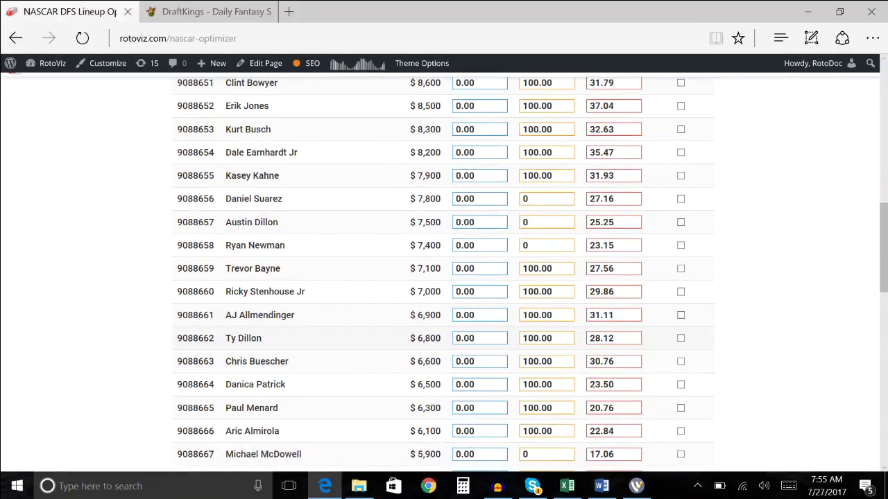
{"action": "left_click", "coordinate": [595, 361]}
{"action": "key", "text": "BackSpace"}
{"action": "type", "text": "2"}
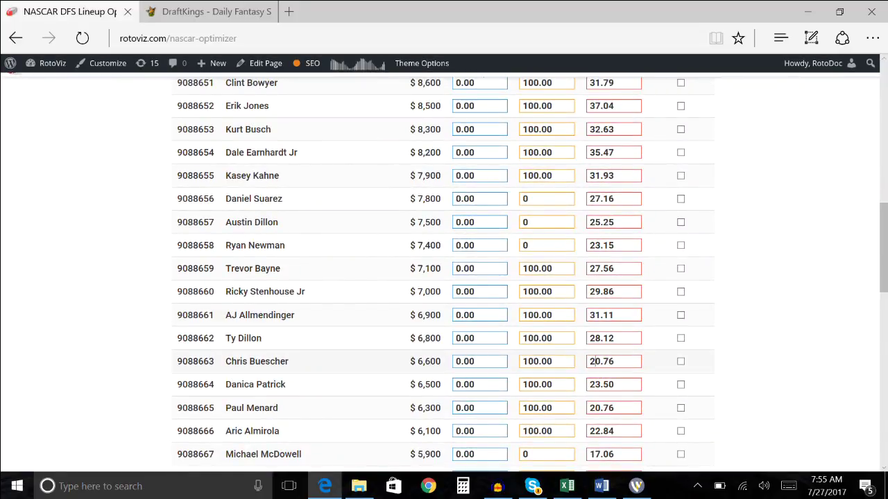
{"action": "type", "text": "9"}
{"action": "key", "text": "Delete"}
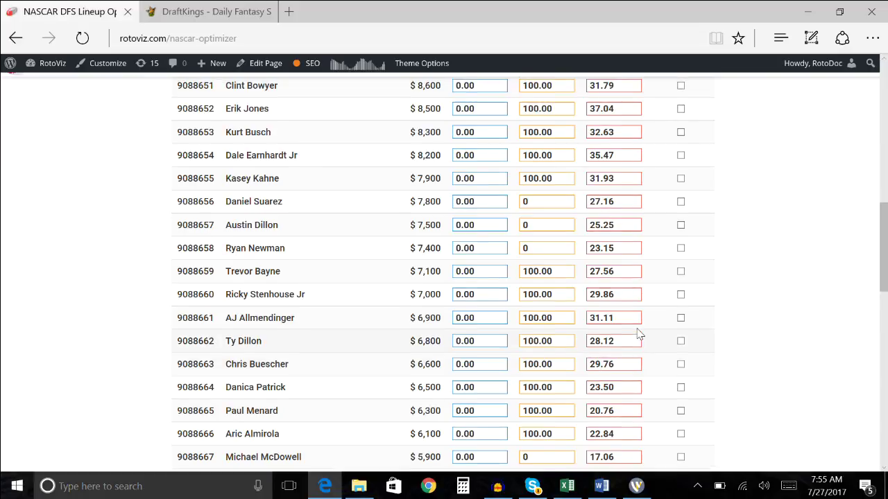
{"action": "scroll", "coordinate": [639, 335], "scroll_direction": "up", "scroll_amount": 8}
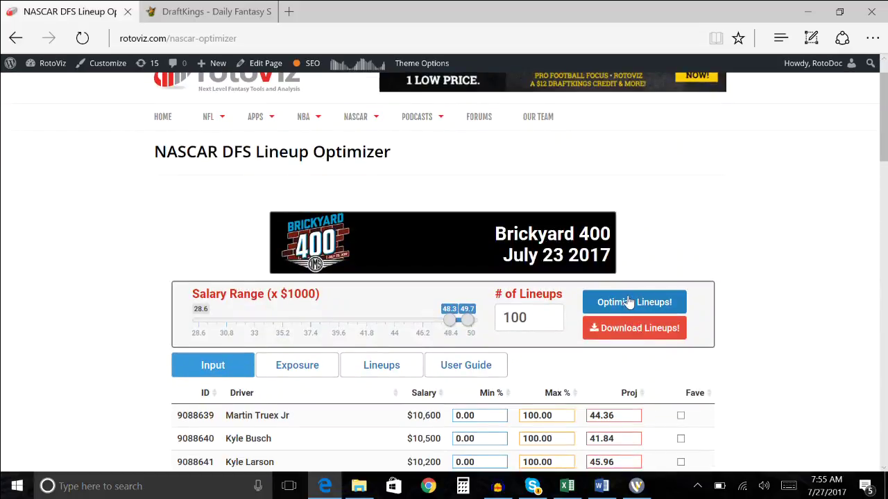
Examine the new exposure results from the most used drivers down to those in no lineups
{"action": "scroll", "coordinate": [809, 294], "scroll_direction": "down", "scroll_amount": 3}
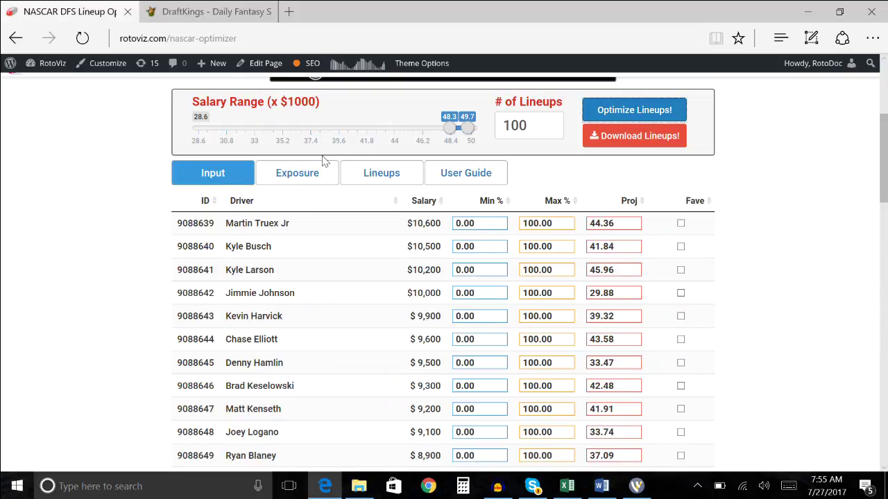
{"action": "left_click", "coordinate": [312, 180]}
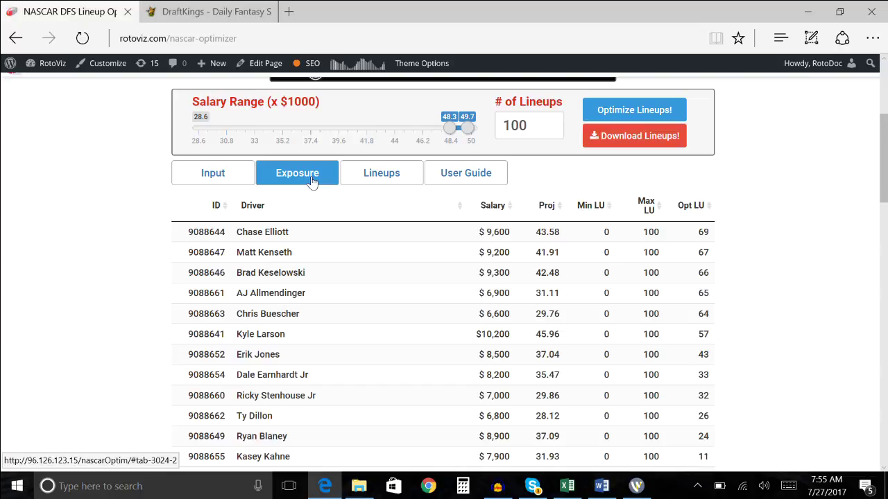
{"action": "left_click", "coordinate": [313, 182]}
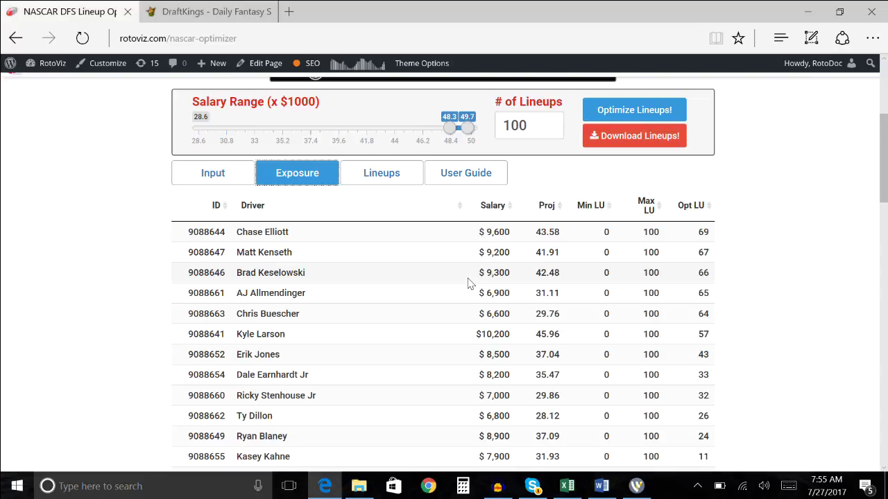
{"action": "scroll", "coordinate": [469, 283], "scroll_direction": "down", "scroll_amount": 1}
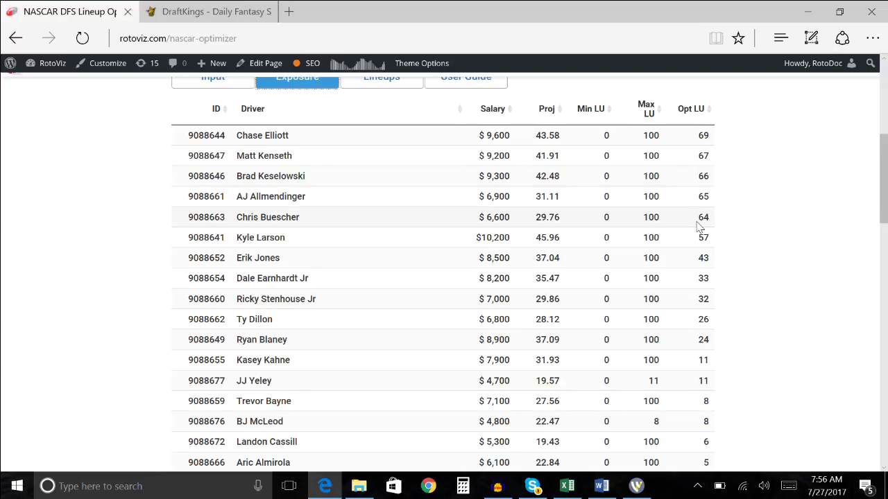
{"action": "scroll", "coordinate": [699, 226], "scroll_direction": "down", "scroll_amount": 5}
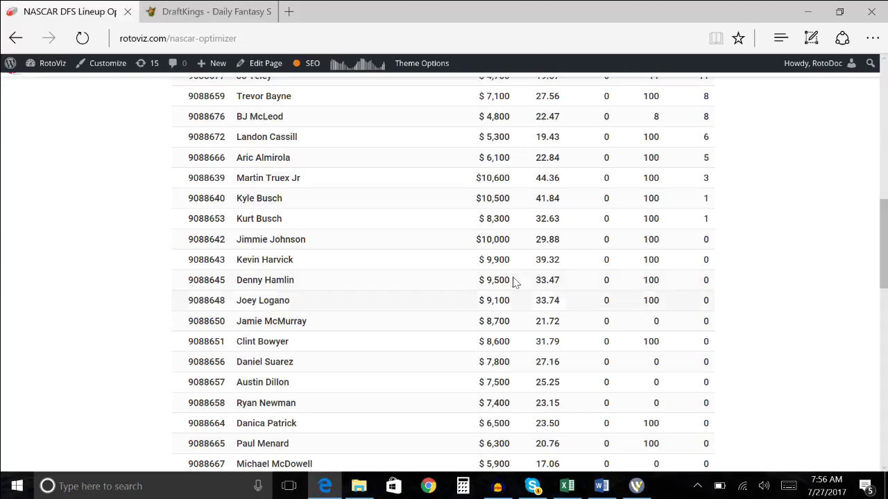
{"action": "scroll", "coordinate": [385, 299], "scroll_direction": "up", "scroll_amount": 6}
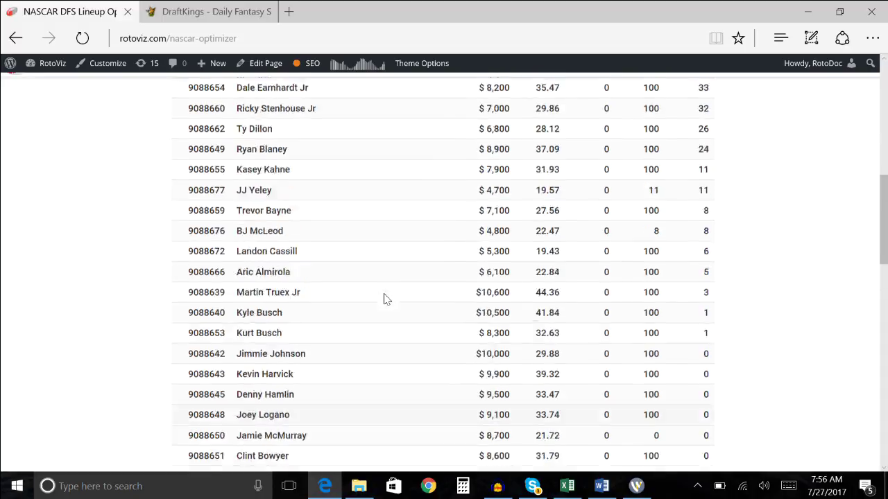
Set Joey Logano's maximum exposure to 0 in the driver input table
{"action": "left_click", "coordinate": [199, 125]}
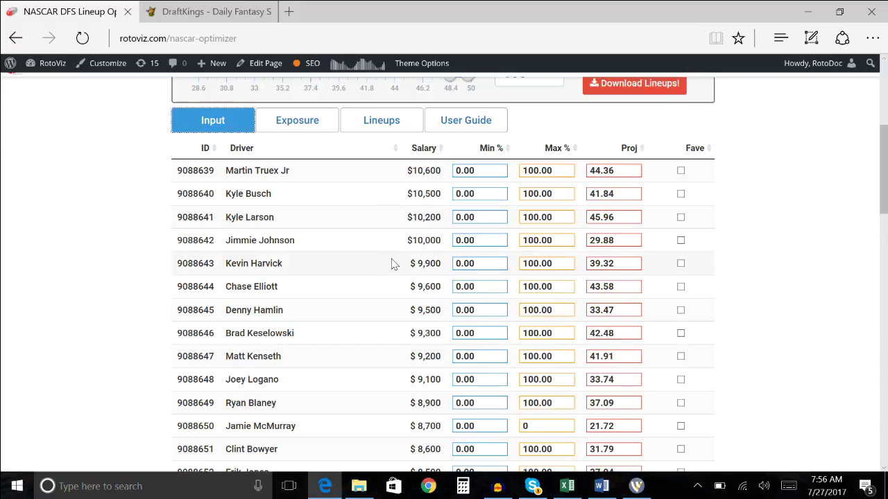
{"action": "left_click_drag", "start_coordinate": [555, 379], "coordinate": [523, 379]}
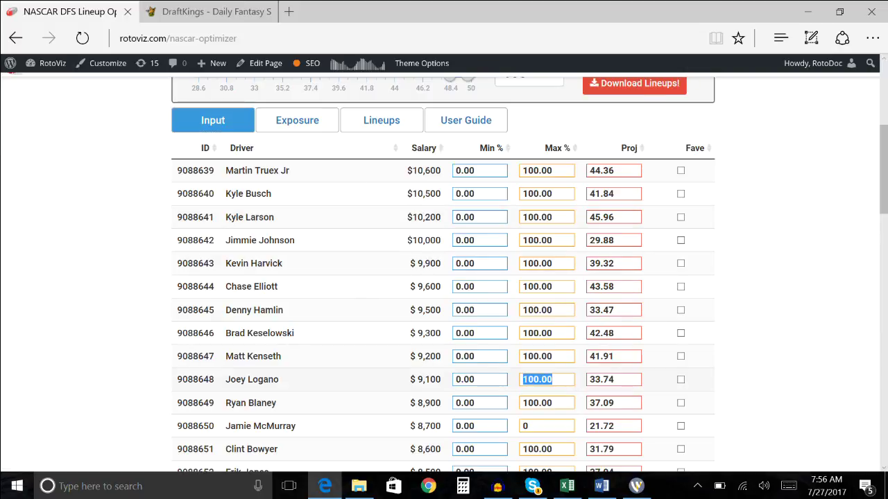
{"action": "type", "text": "0"}
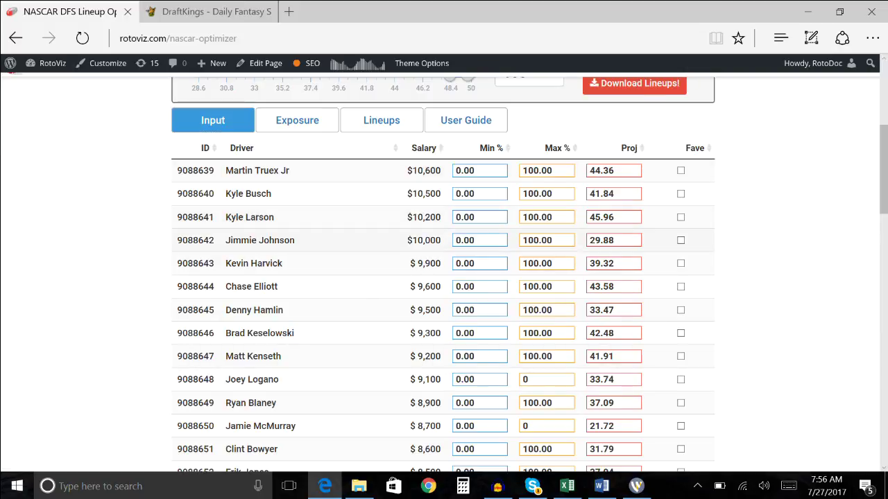
Set Jimmie Johnson's minimum exposure to 10 percent in the driver input table
{"action": "left_click_drag", "start_coordinate": [601, 240], "coordinate": [590, 240]}
{"action": "left_click", "coordinate": [482, 240]}
{"action": "type", "text": "10"}
{"action": "scroll", "coordinate": [771, 209], "scroll_direction": "up", "scroll_amount": 1}
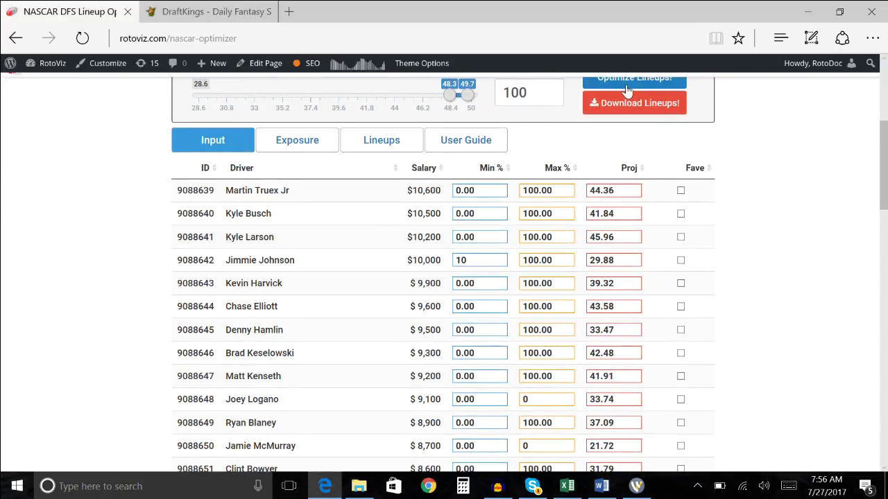
{"action": "scroll", "coordinate": [758, 244], "scroll_direction": "up", "scroll_amount": 1}
{"action": "scroll", "coordinate": [759, 244], "scroll_direction": "up", "scroll_amount": 1}
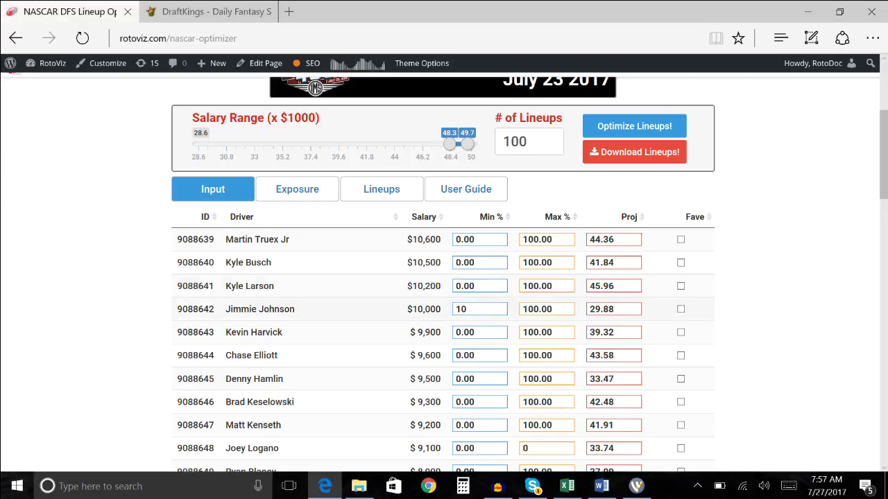
Set Jimmie Johnson's minimum exposure to 0 and his projection to 43.38, and rerun the lineup optimization
{"action": "key", "text": "ctrl+a"}
{"action": "type", "text": "0"}
{"action": "left_click_drag", "start_coordinate": [589, 308], "coordinate": [601, 309]}
{"action": "type", "text": "43"}
{"action": "key", "text": "BackSpace"}
{"action": "type", "text": "3"}
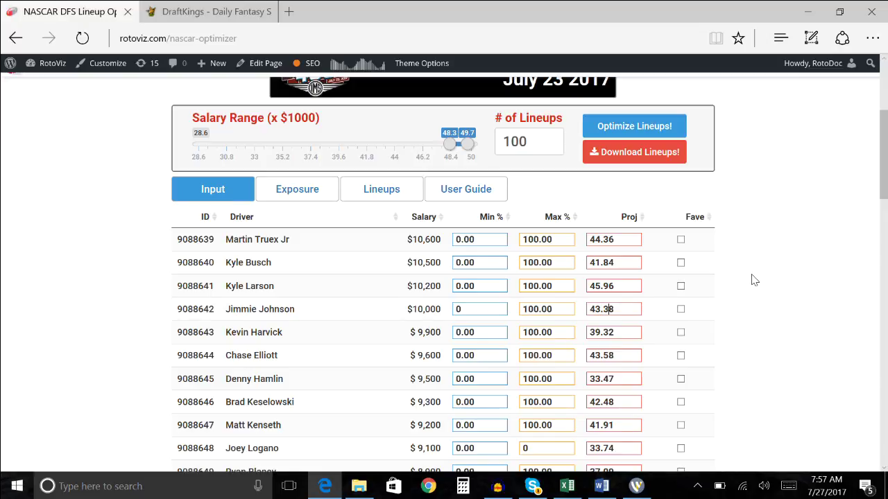
{"action": "left_click", "coordinate": [645, 124]}
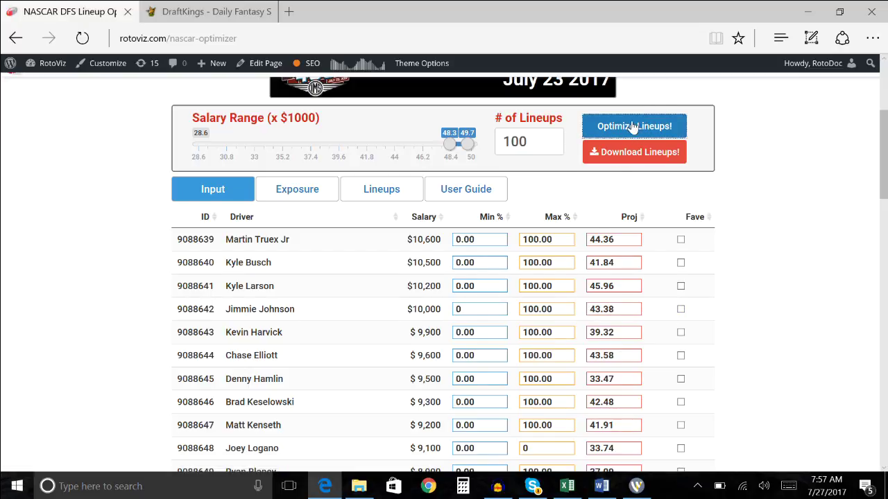
Check Jimmie Johnson's optimized lineup count in the new exposure results against his projection and the other drivers' counts
{"action": "left_click", "coordinate": [315, 187]}
{"action": "scroll", "coordinate": [118, 240], "scroll_direction": "down", "scroll_amount": 4}
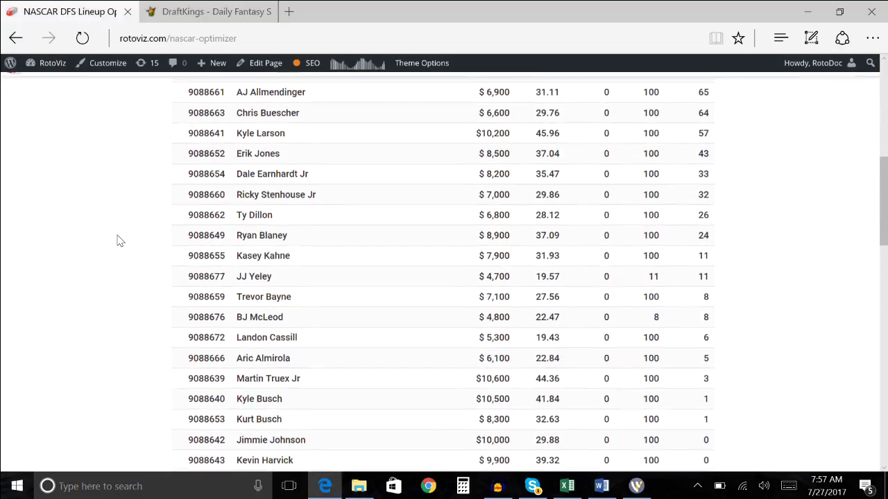
{"action": "scroll", "coordinate": [118, 240], "scroll_direction": "down", "scroll_amount": 1}
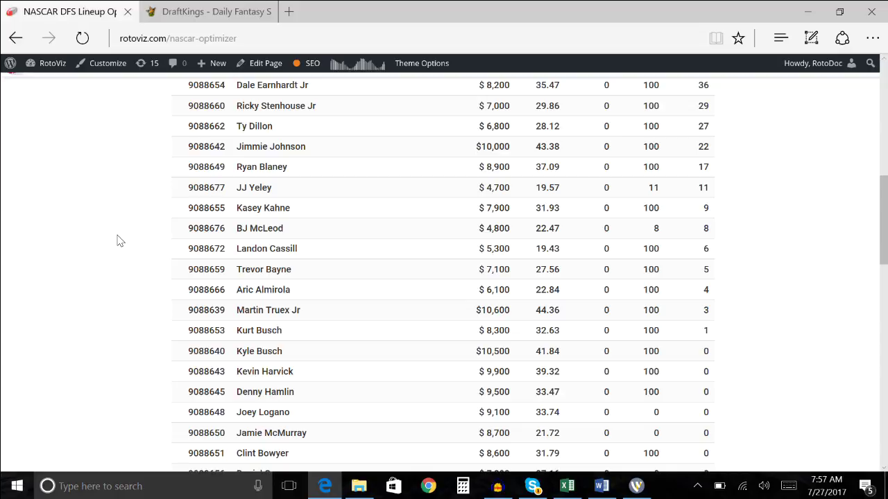
{"action": "scroll", "coordinate": [695, 158], "scroll_direction": "up", "scroll_amount": 3}
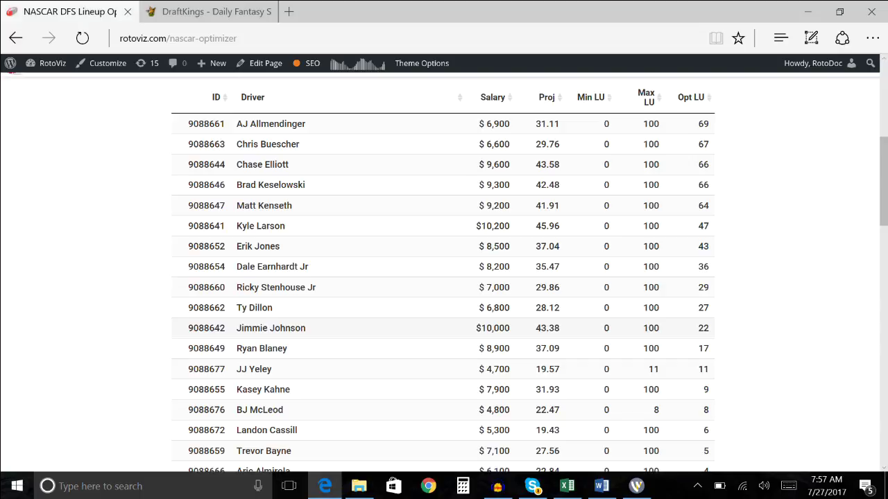
{"action": "scroll", "coordinate": [443, 277], "scroll_direction": "up", "scroll_amount": 1}
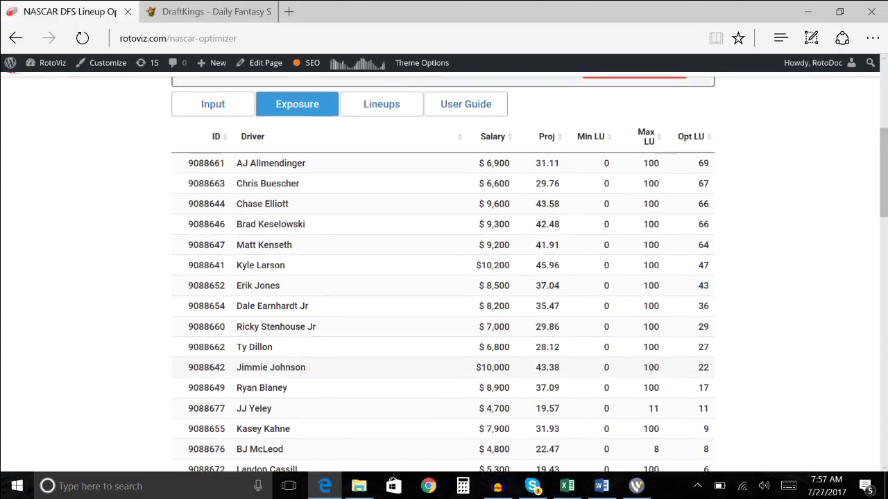
{"action": "scroll", "coordinate": [444, 278], "scroll_direction": "down", "scroll_amount": 1}
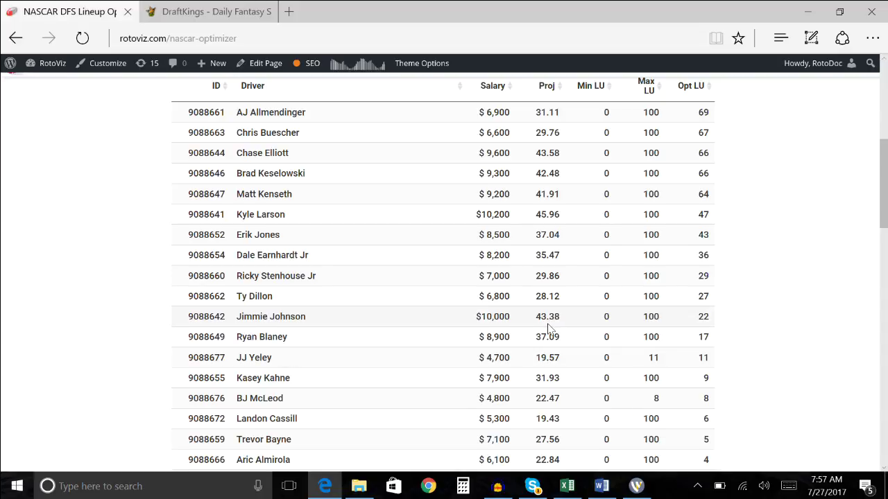
{"action": "scroll", "coordinate": [555, 330], "scroll_direction": "down", "scroll_amount": 1}
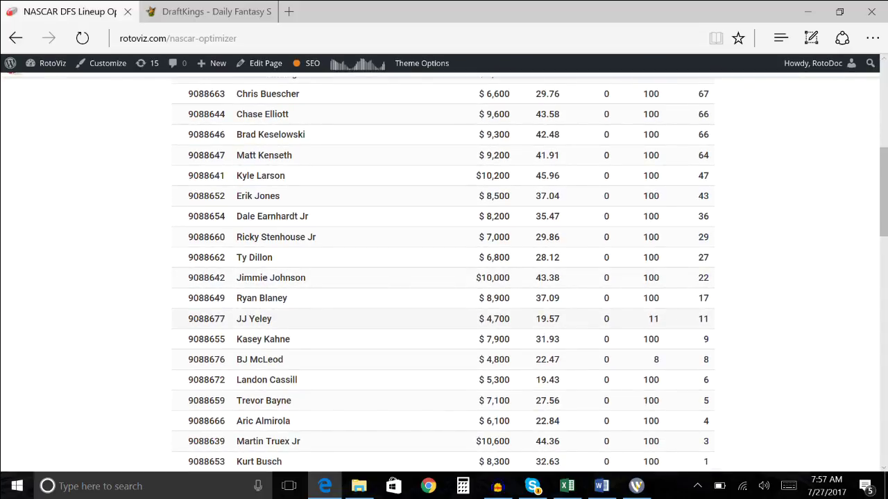
{"action": "scroll", "coordinate": [444, 277], "scroll_direction": "down", "scroll_amount": 1}
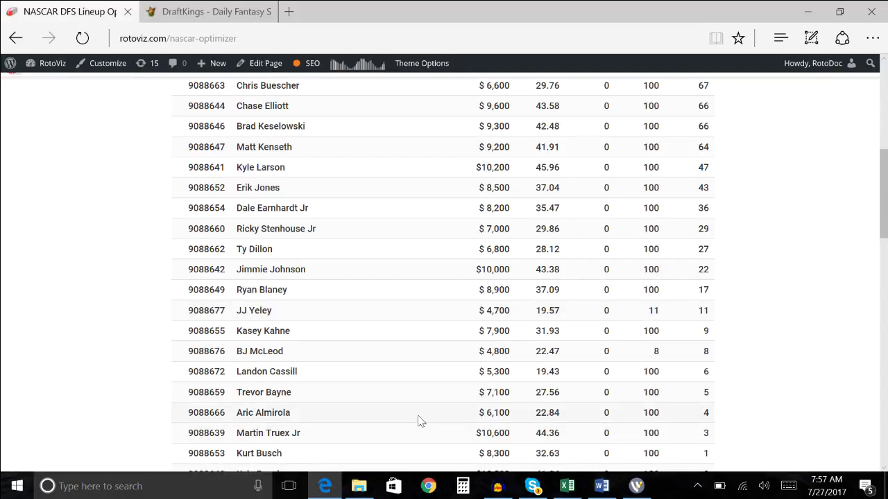
Compare the low-exposure and unused drivers, from Aric Almirola's row downward, with the most used drivers in the exposure results
{"action": "left_click_drag", "start_coordinate": [439, 414], "coordinate": [581, 420]}
{"action": "scroll", "coordinate": [581, 419], "scroll_direction": "down", "scroll_amount": 2}
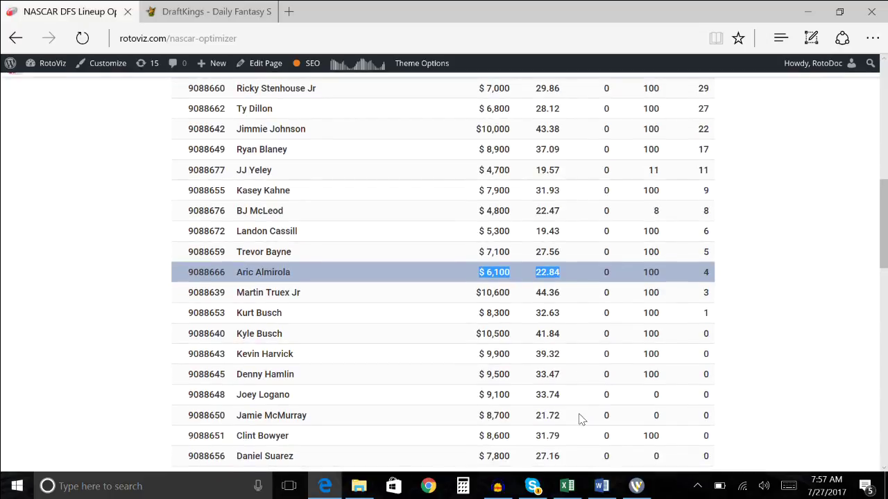
{"action": "scroll", "coordinate": [581, 419], "scroll_direction": "up", "scroll_amount": 3}
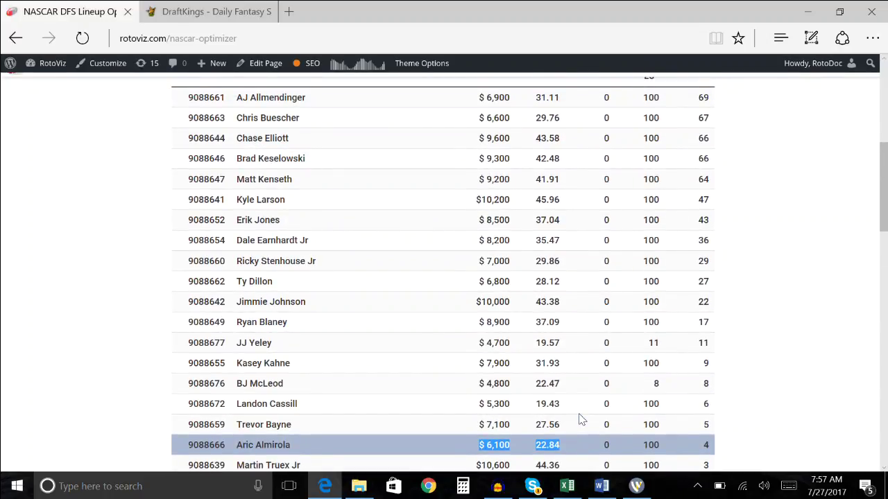
{"action": "scroll", "coordinate": [581, 419], "scroll_direction": "up", "scroll_amount": 1}
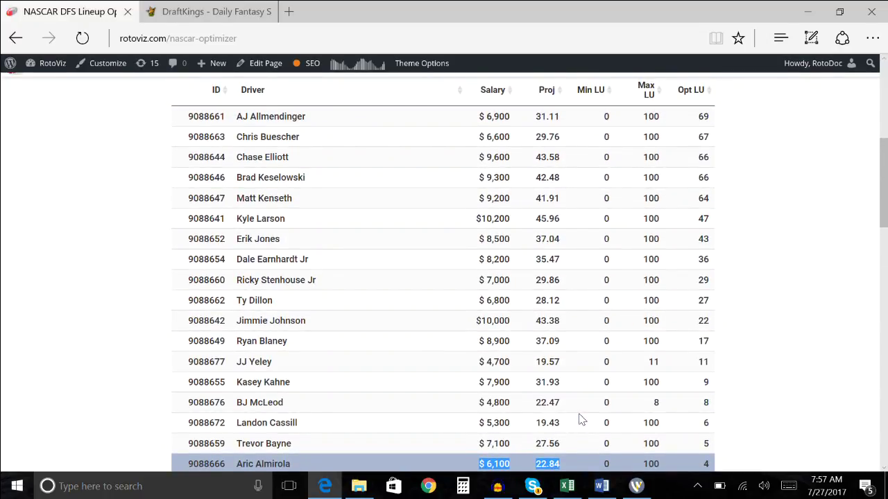
{"action": "scroll", "coordinate": [382, 321], "scroll_direction": "down", "scroll_amount": 1}
{"action": "scroll", "coordinate": [380, 322], "scroll_direction": "up", "scroll_amount": 1}
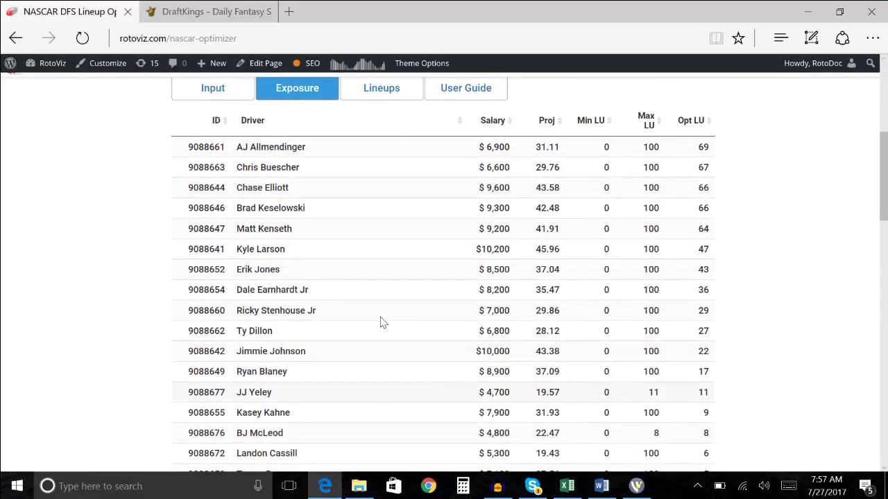
{"action": "scroll", "coordinate": [401, 173], "scroll_direction": "down", "scroll_amount": 4}
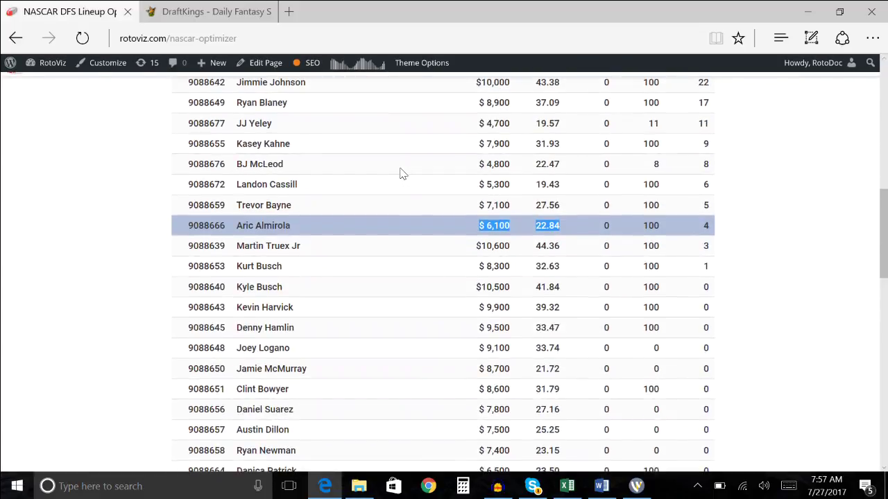
{"action": "scroll", "coordinate": [401, 174], "scroll_direction": "down", "scroll_amount": 2}
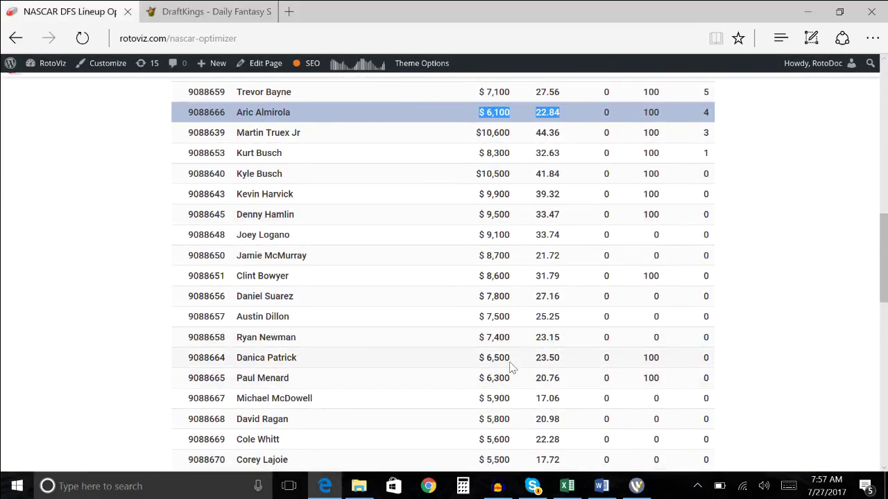
{"action": "scroll", "coordinate": [317, 234], "scroll_direction": "up", "scroll_amount": 4}
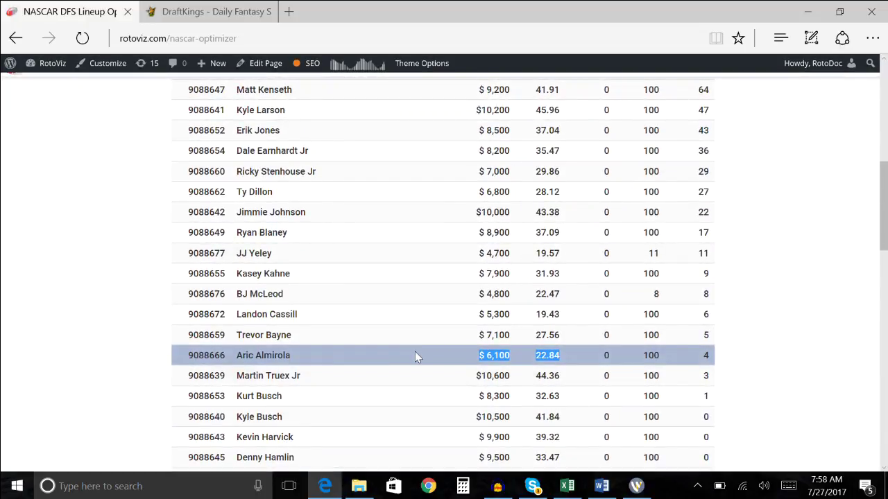
Set Danica Patrick's projection to 27 and Aric Almirola's projection to 25.84 in the driver input table
{"action": "scroll", "coordinate": [416, 357], "scroll_direction": "up", "scroll_amount": 3}
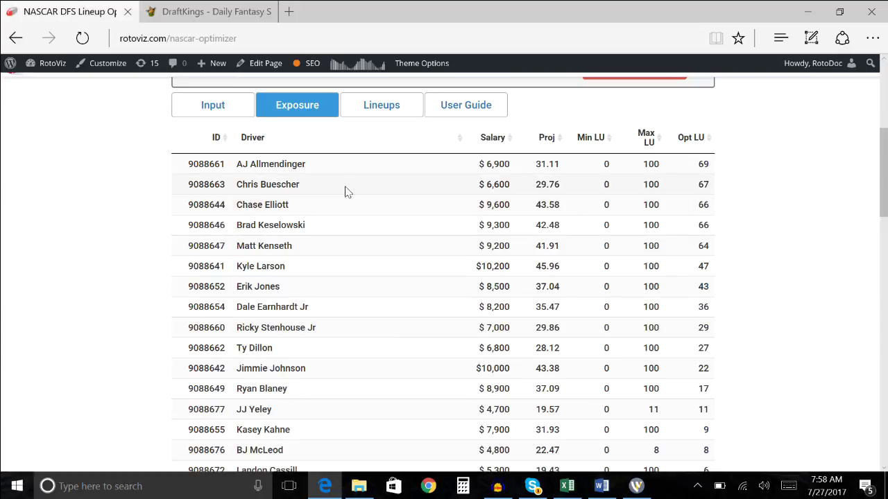
{"action": "left_click", "coordinate": [193, 117]}
{"action": "scroll", "coordinate": [547, 359], "scroll_direction": "down", "scroll_amount": 5}
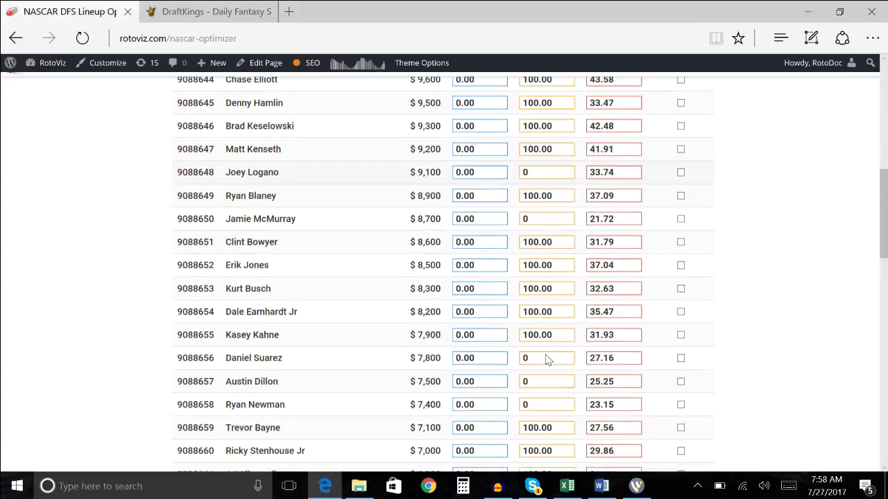
{"action": "scroll", "coordinate": [547, 359], "scroll_direction": "down", "scroll_amount": 2}
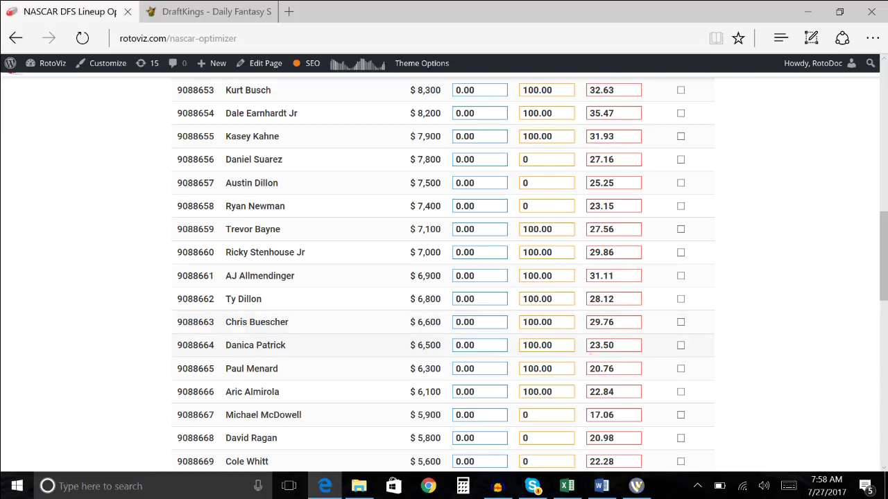
{"action": "left_click_drag", "start_coordinate": [590, 345], "coordinate": [601, 346]}
{"action": "type", "text": "26"}
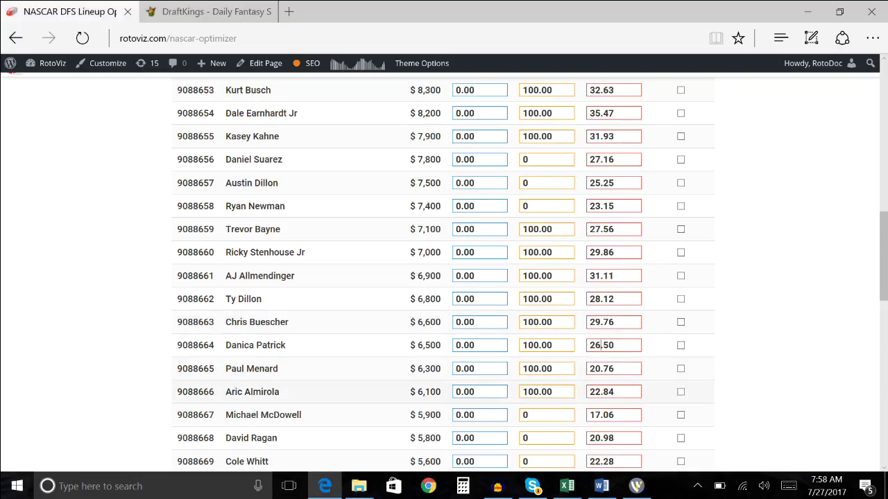
{"action": "left_click_drag", "start_coordinate": [600, 391], "coordinate": [589, 391]}
{"action": "type", "text": "24"}
{"action": "key", "text": "BackSpace"}
{"action": "type", "text": "5"}
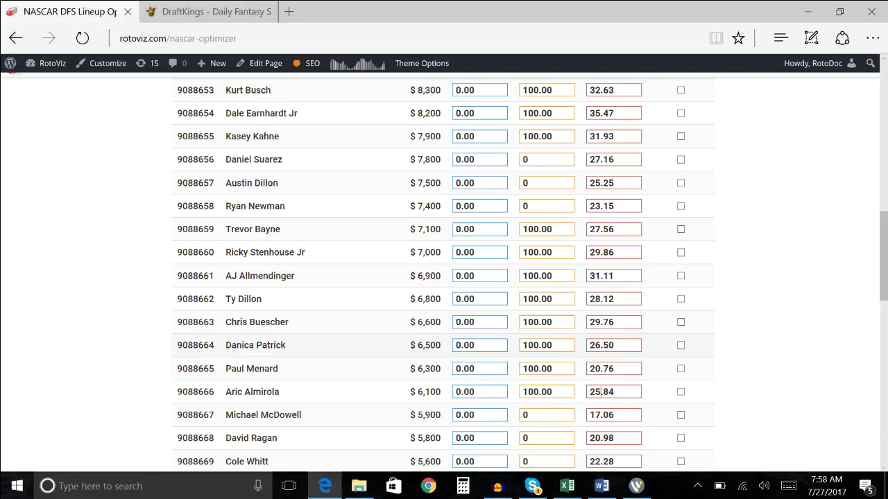
{"action": "double_click", "coordinate": [595, 345]}
{"action": "type", "text": "27"}
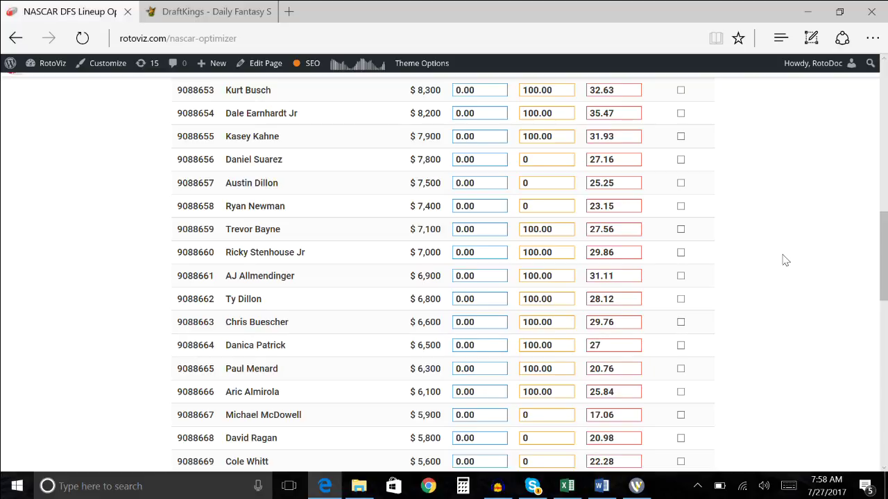
Rerun the lineup optimization with the edited projections and open the driver exposure results
{"action": "scroll", "coordinate": [785, 259], "scroll_direction": "up", "scroll_amount": 9}
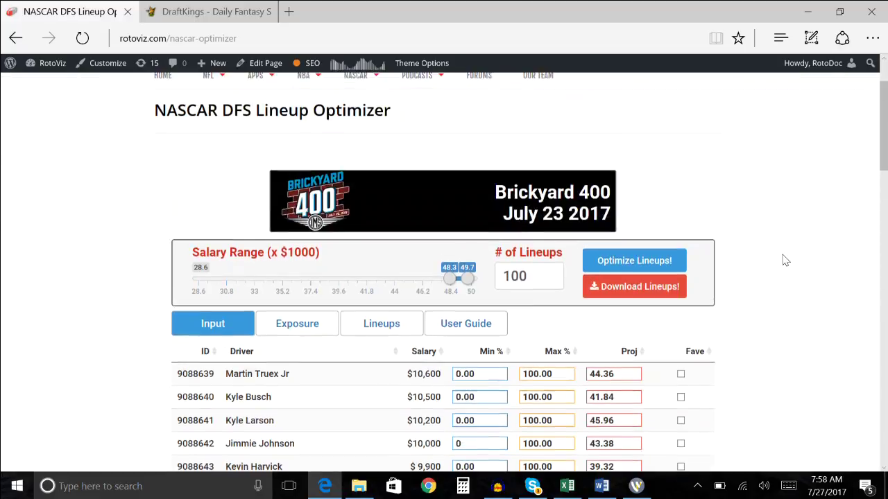
{"action": "left_click", "coordinate": [631, 264]}
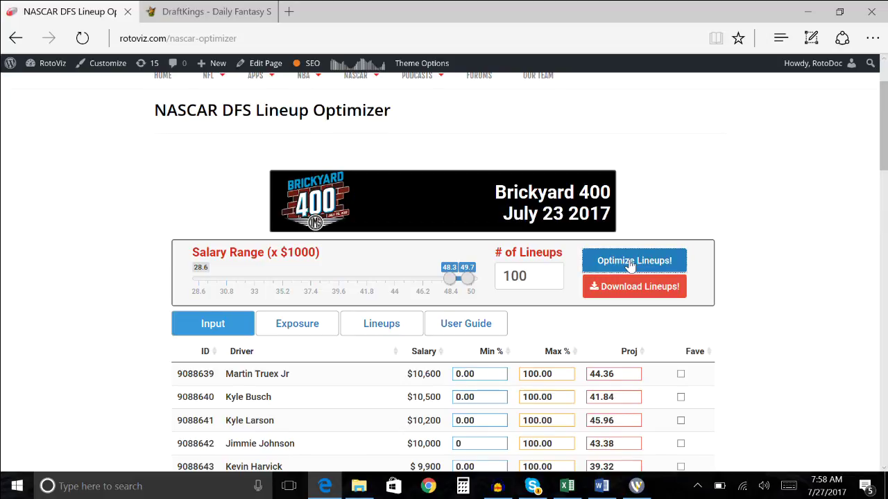
{"action": "left_click", "coordinate": [300, 321]}
{"action": "scroll", "coordinate": [22, 399], "scroll_direction": "down", "scroll_amount": 2}
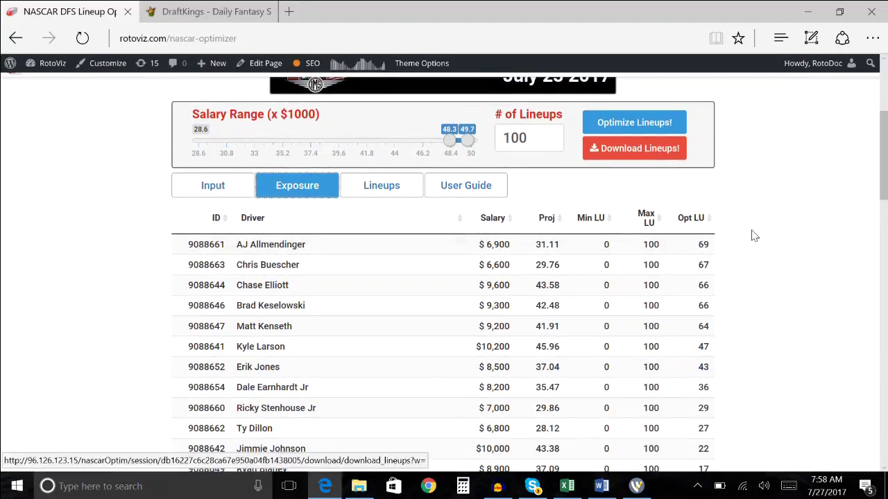
Compare the optimized lineup counts of Danica Patrick, Aric Almirola and the other drivers in the exposure results
{"action": "scroll", "coordinate": [619, 283], "scroll_direction": "down", "scroll_amount": 6}
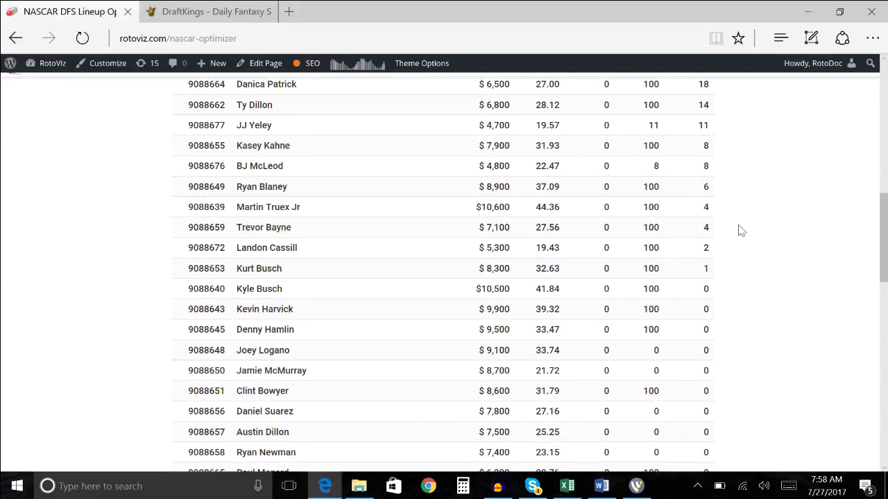
{"action": "scroll", "coordinate": [740, 231], "scroll_direction": "up", "scroll_amount": 2}
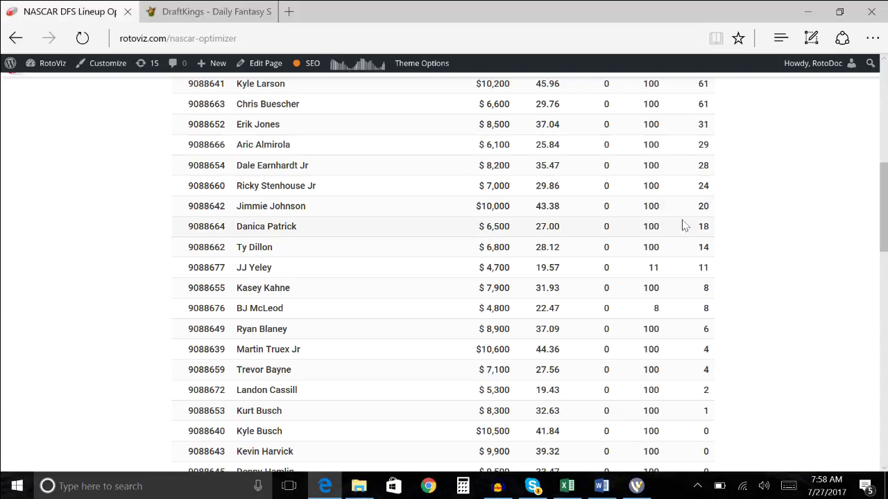
{"action": "scroll", "coordinate": [739, 235], "scroll_direction": "up", "scroll_amount": 2}
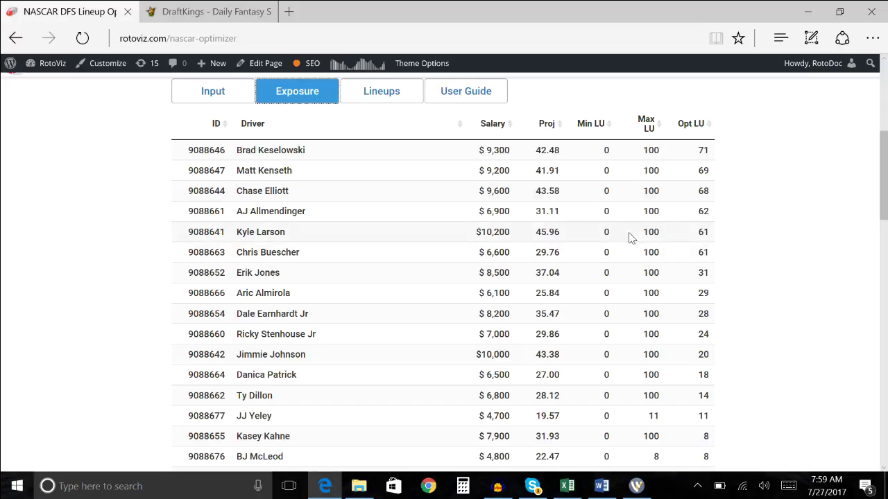
{"action": "scroll", "coordinate": [708, 257], "scroll_direction": "down", "scroll_amount": 3}
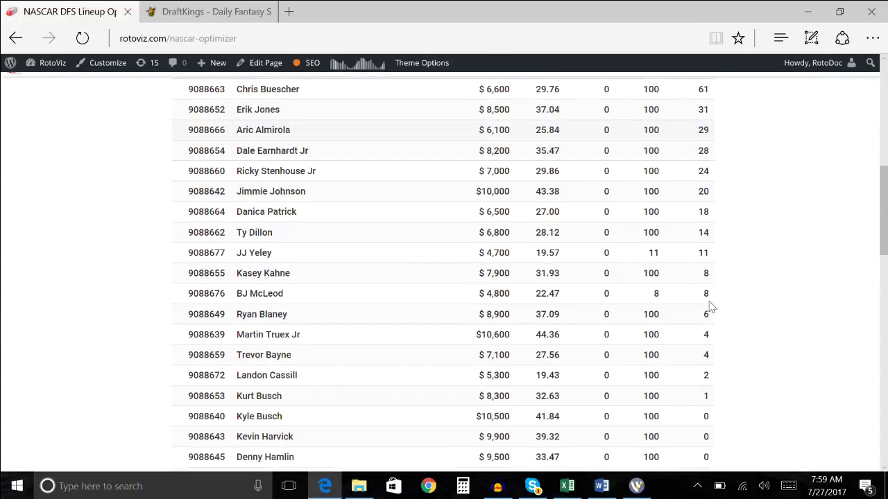
{"action": "scroll", "coordinate": [626, 388], "scroll_direction": "up", "scroll_amount": 1}
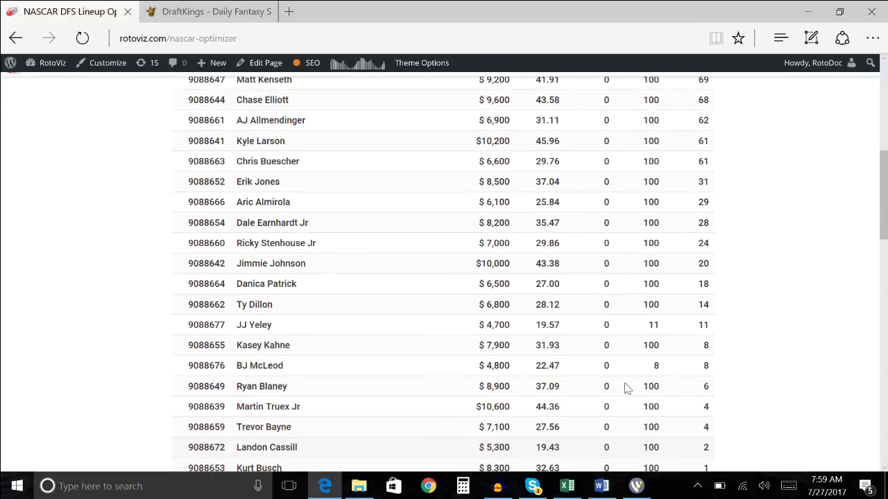
{"action": "scroll", "coordinate": [627, 388], "scroll_direction": "up", "scroll_amount": 1}
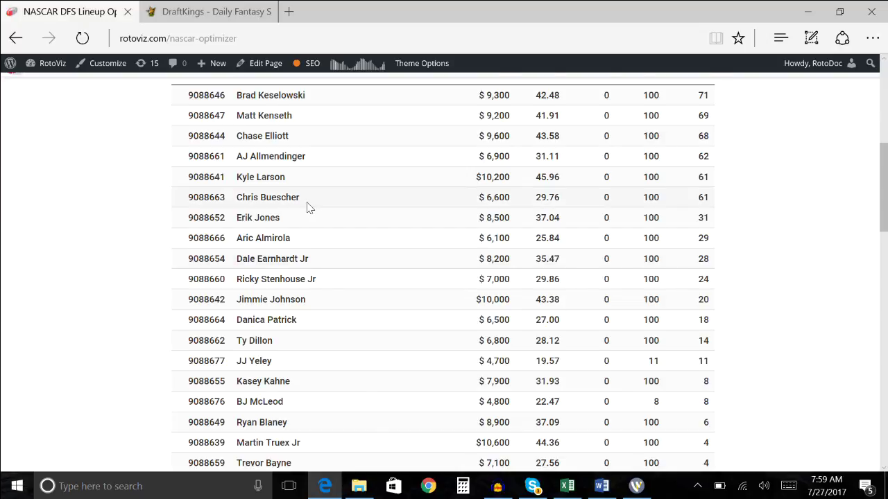
{"action": "scroll", "coordinate": [308, 208], "scroll_direction": "up", "scroll_amount": 1}
{"action": "scroll", "coordinate": [308, 208], "scroll_direction": "up", "scroll_amount": 2}
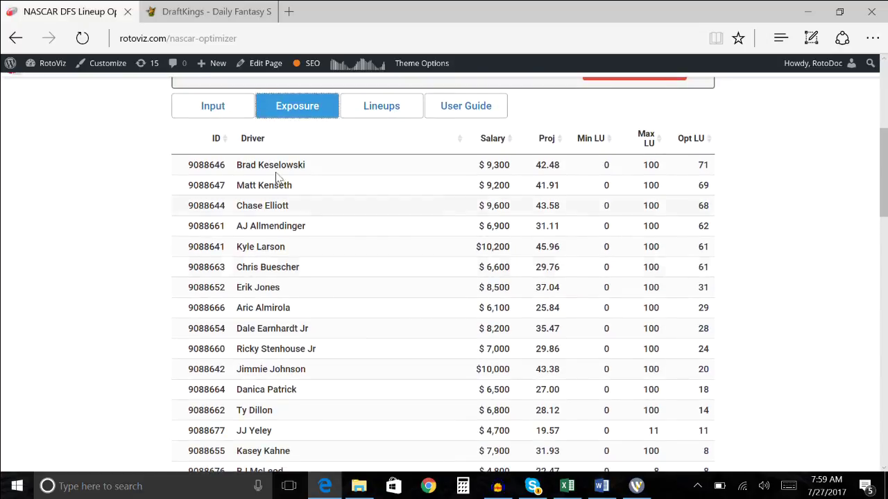
Set AJ Allmendinger's maximum exposure to 50 percent and Chris Buescher's projection to 28.76 in the driver input table
{"action": "left_click", "coordinate": [213, 106]}
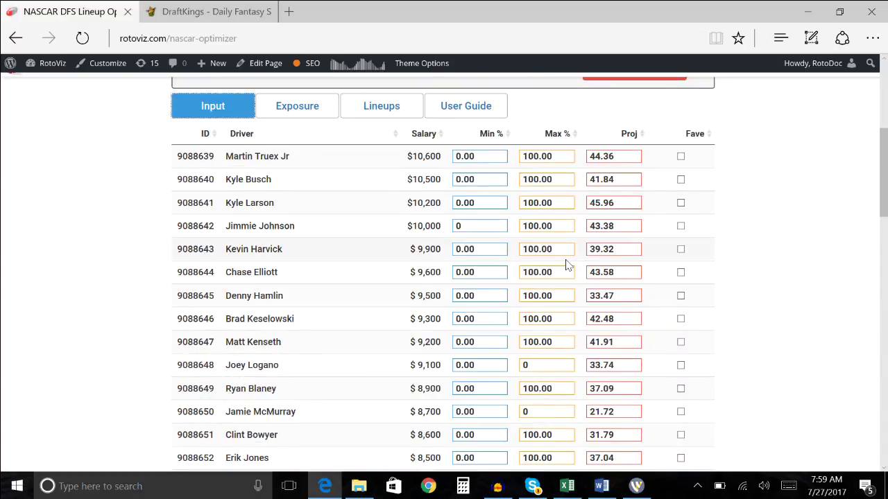
{"action": "scroll", "coordinate": [565, 262], "scroll_direction": "down", "scroll_amount": 2}
{"action": "scroll", "coordinate": [566, 262], "scroll_direction": "down", "scroll_amount": 3}
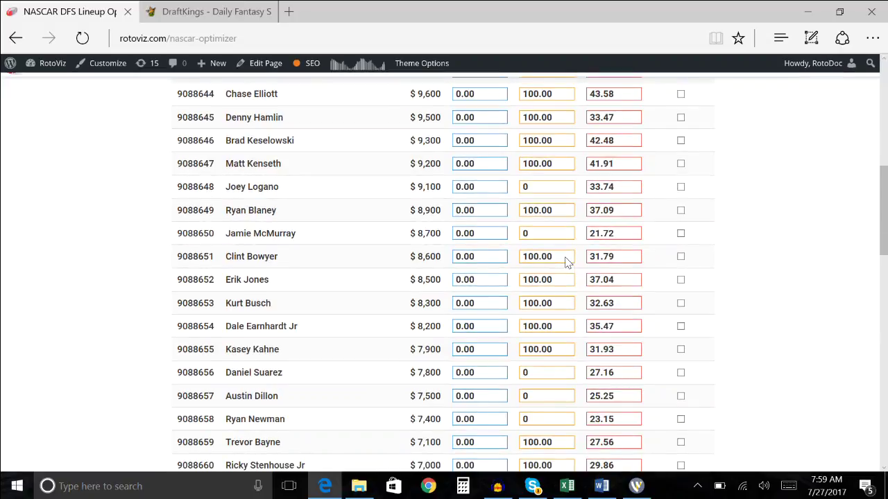
{"action": "scroll", "coordinate": [566, 262], "scroll_direction": "up", "scroll_amount": 7}
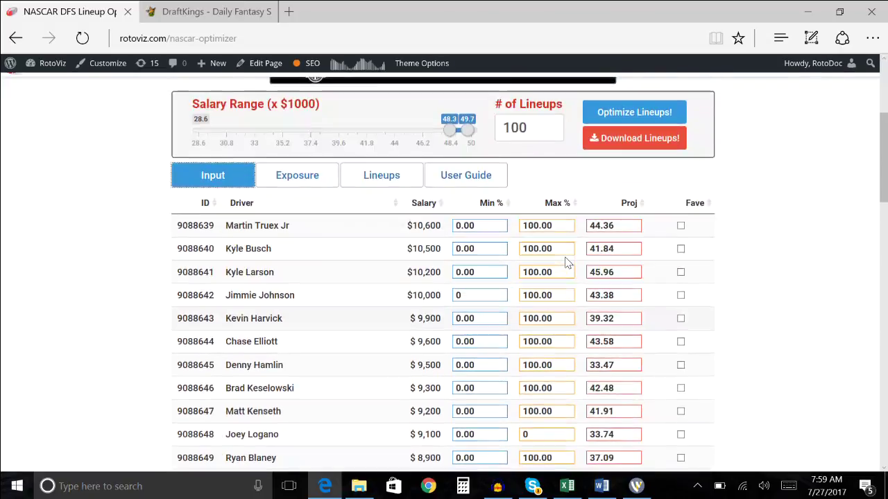
{"action": "scroll", "coordinate": [565, 262], "scroll_direction": "down", "scroll_amount": 9}
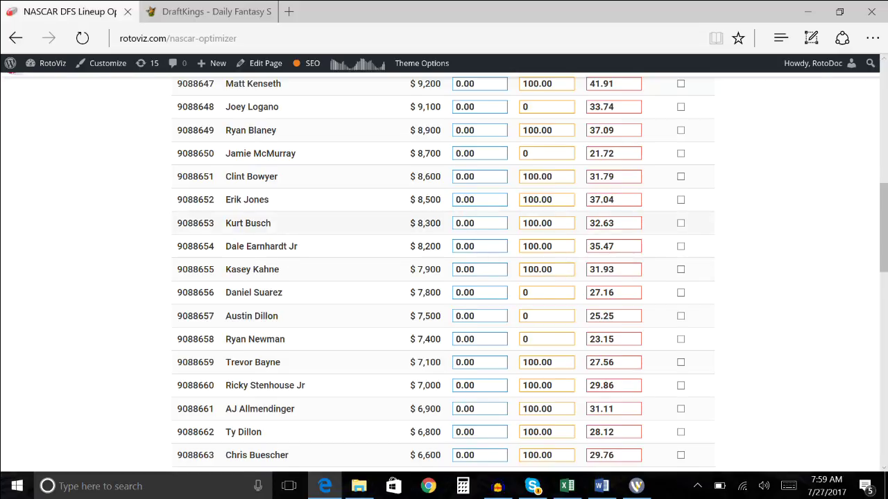
{"action": "scroll", "coordinate": [567, 224], "scroll_direction": "down", "scroll_amount": 3}
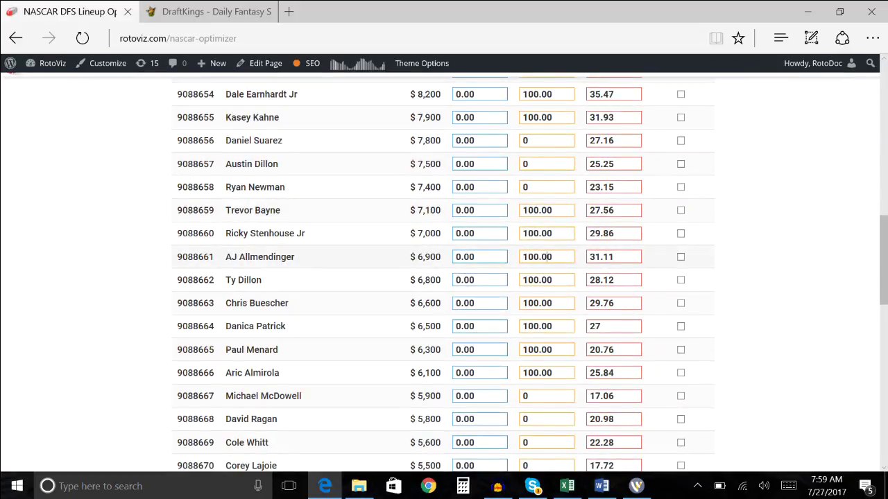
{"action": "left_click_drag", "start_coordinate": [552, 257], "coordinate": [522, 257]}
{"action": "type", "text": "50"}
Rerun the lineup optimization and examine how often each driver is used in the updated exposure results
{"action": "scroll", "coordinate": [598, 301], "scroll_direction": "up", "scroll_amount": 10}
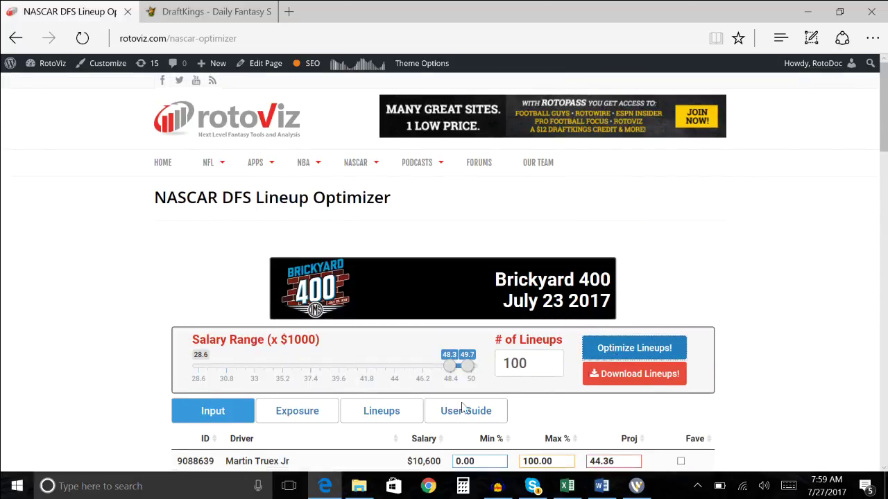
{"action": "left_click", "coordinate": [281, 412]}
{"action": "scroll", "coordinate": [46, 341], "scroll_direction": "down", "scroll_amount": 5}
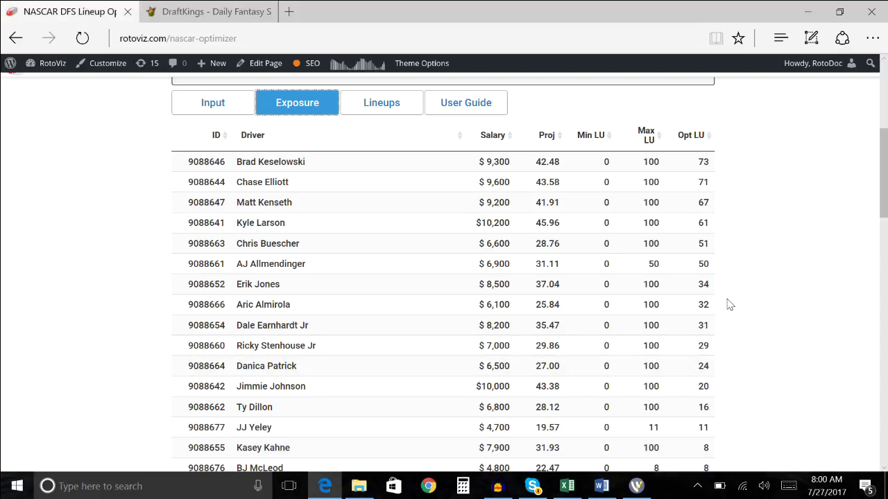
{"action": "scroll", "coordinate": [730, 305], "scroll_direction": "down", "scroll_amount": 3}
{"action": "scroll", "coordinate": [729, 305], "scroll_direction": "up", "scroll_amount": 2}
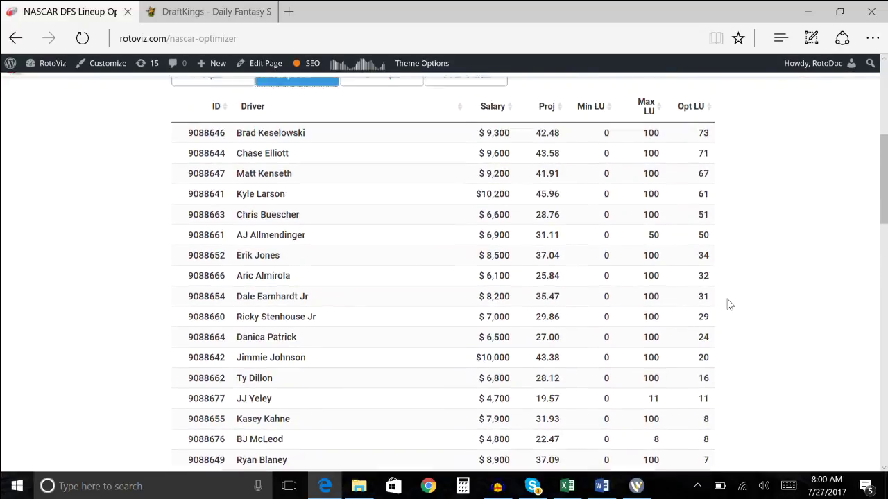
{"action": "scroll", "coordinate": [730, 306], "scroll_direction": "up", "scroll_amount": 1}
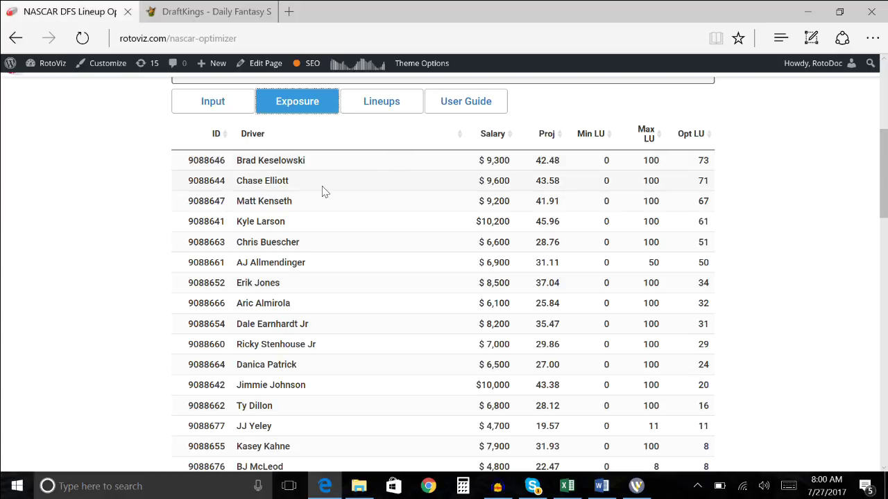
Set the projections to 40.48 for Brad Keselowski, 40.91 for Matt Kenseth and 41.58 for Chase Elliott
{"action": "left_click", "coordinate": [212, 103]}
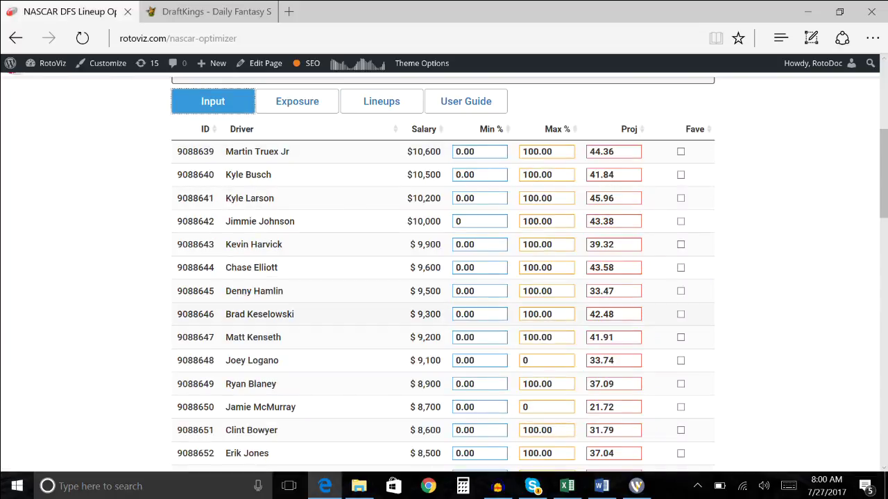
{"action": "left_click", "coordinate": [601, 314]}
{"action": "key", "text": "BackSpace"}
{"action": "type", "text": "0"}
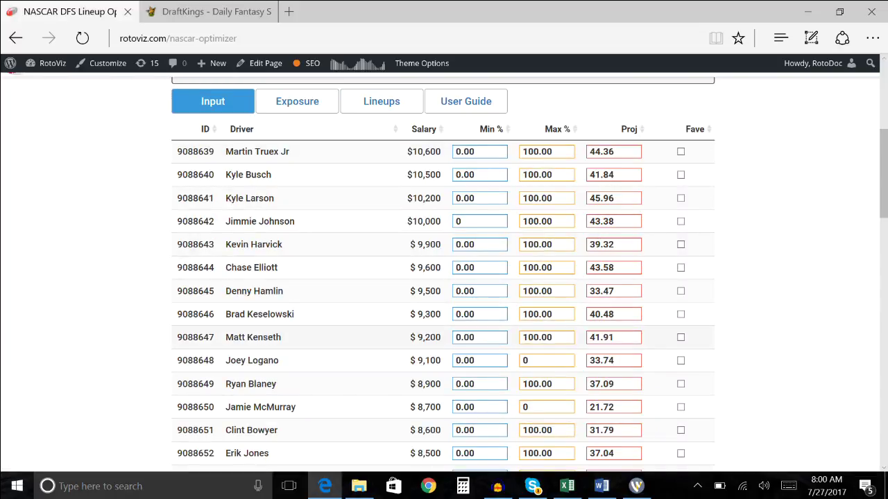
{"action": "left_click", "coordinate": [601, 337]}
{"action": "key", "text": "BackSpace"}
{"action": "type", "text": "0"}
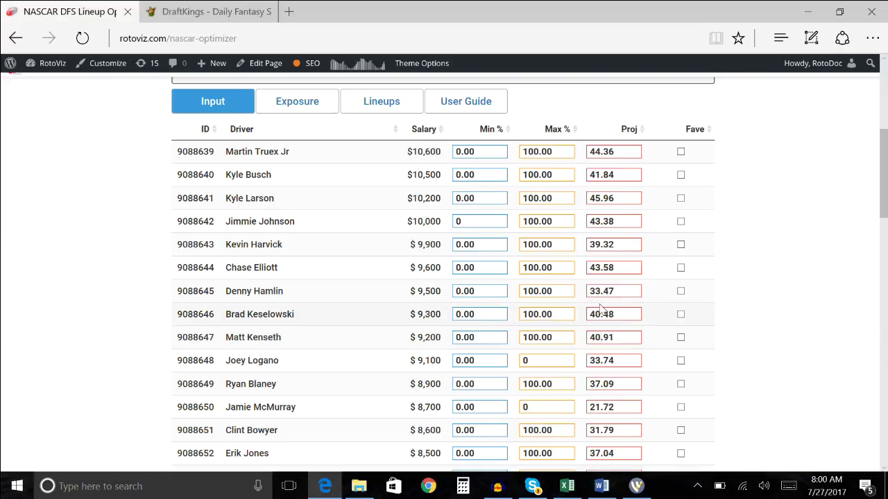
{"action": "left_click", "coordinate": [595, 267]}
{"action": "key", "text": "BackSpace"}
{"action": "type", "text": "1"}
Optimize the 100 lineups again using the changed projections, with the exposure results displayed
{"action": "scroll", "coordinate": [595, 218], "scroll_direction": "up", "scroll_amount": 3}
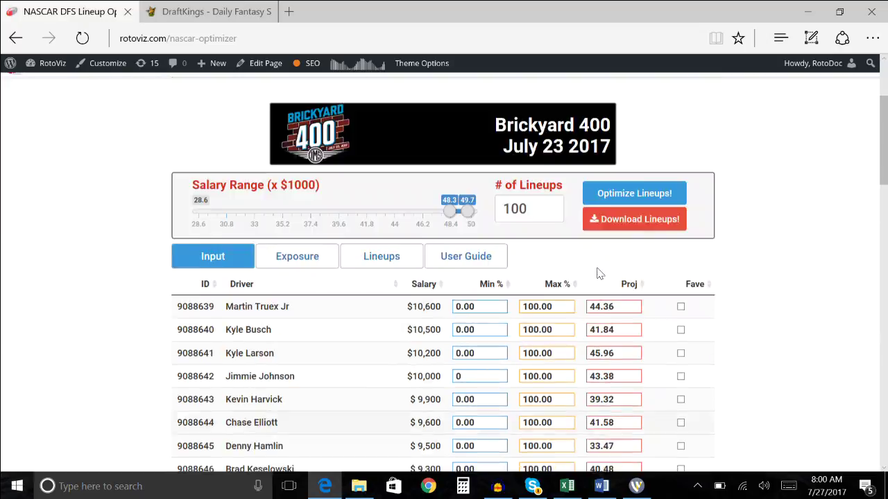
{"action": "left_click", "coordinate": [305, 280]}
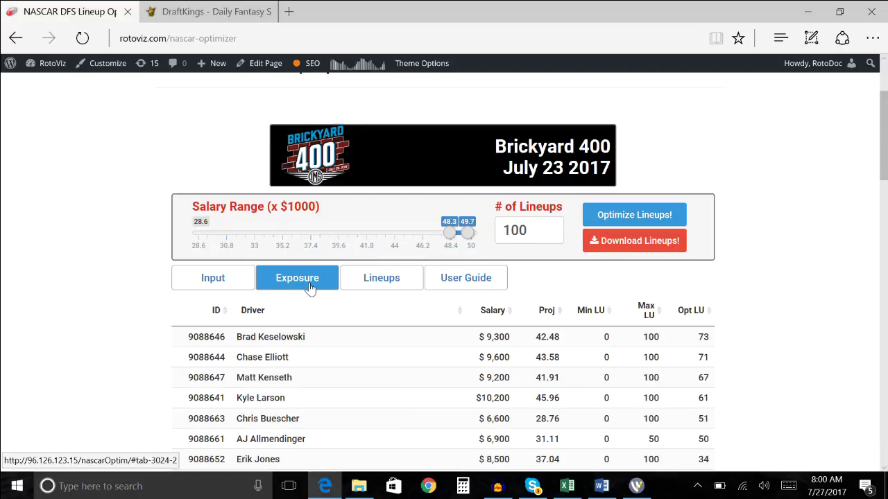
{"action": "left_click", "coordinate": [601, 214]}
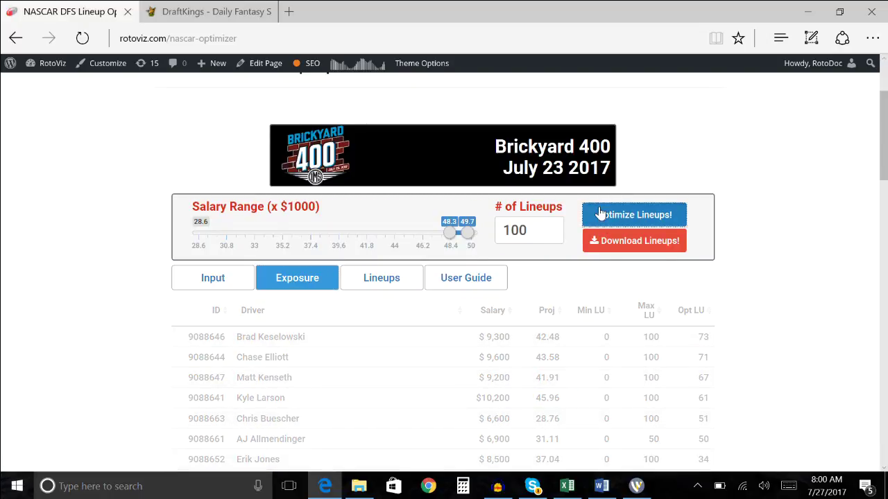
Review the refreshed driver lineup counts in the exposure results and open the list of generated lineups
{"action": "scroll", "coordinate": [807, 277], "scroll_direction": "down", "scroll_amount": 1}
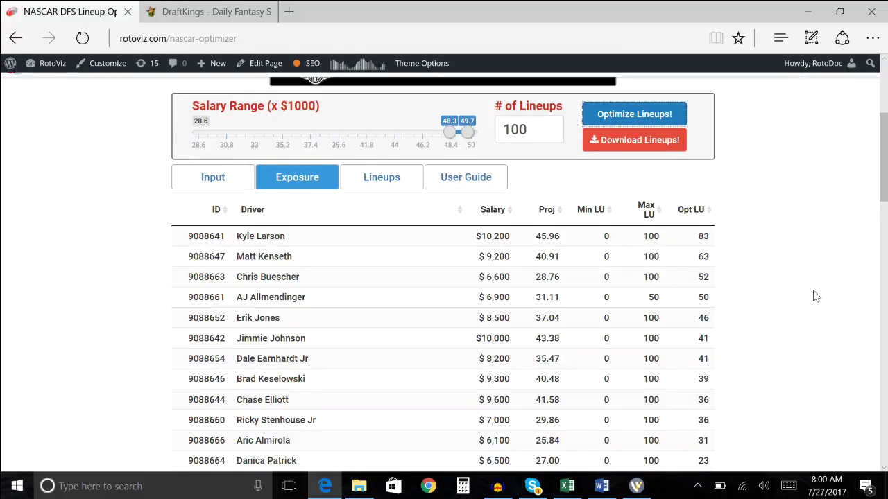
{"action": "scroll", "coordinate": [816, 296], "scroll_direction": "down", "scroll_amount": 1}
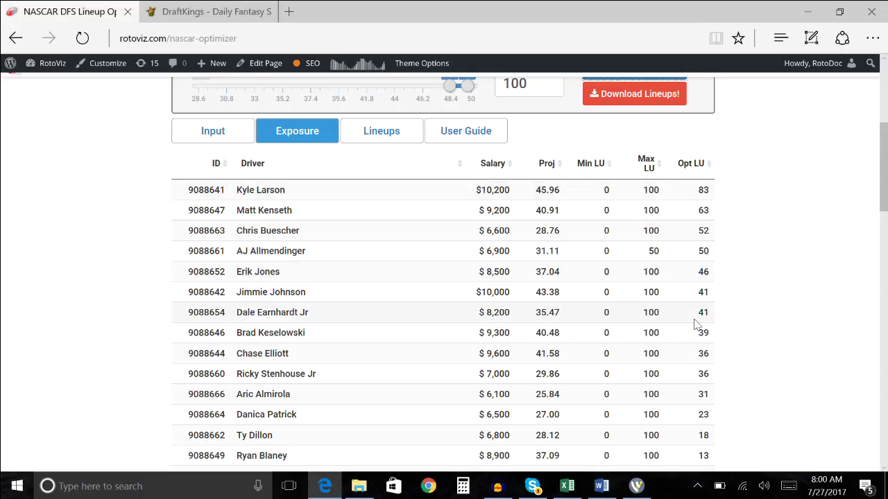
{"action": "scroll", "coordinate": [695, 324], "scroll_direction": "down", "scroll_amount": 2}
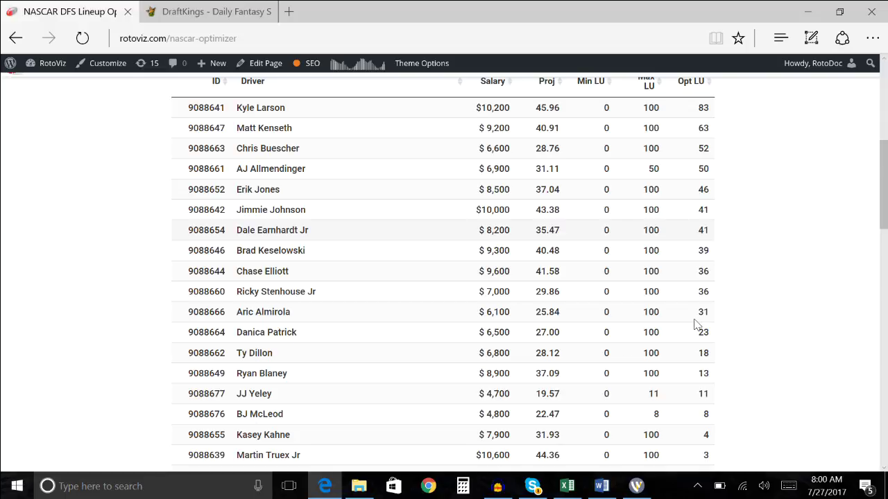
{"action": "scroll", "coordinate": [695, 325], "scroll_direction": "up", "scroll_amount": 3}
{"action": "left_click", "coordinate": [378, 159]}
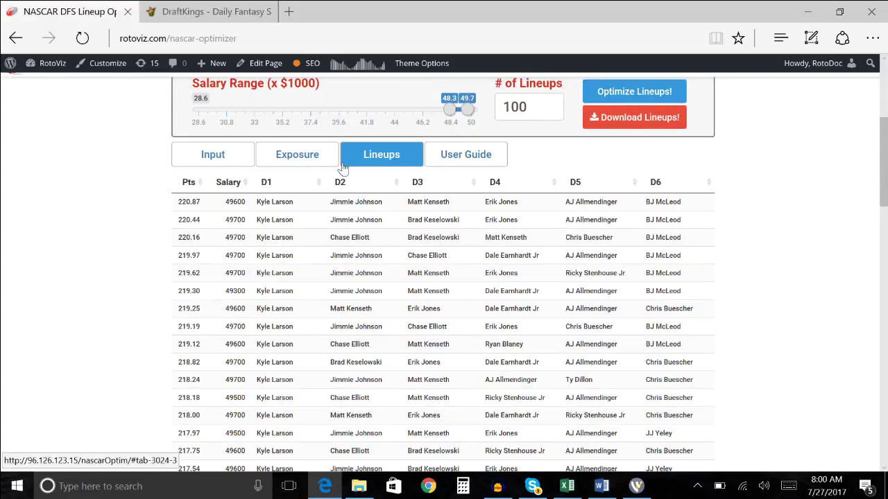
Sort the generated lineups by salary in ascending order and in descending order
{"action": "left_click", "coordinate": [229, 183]}
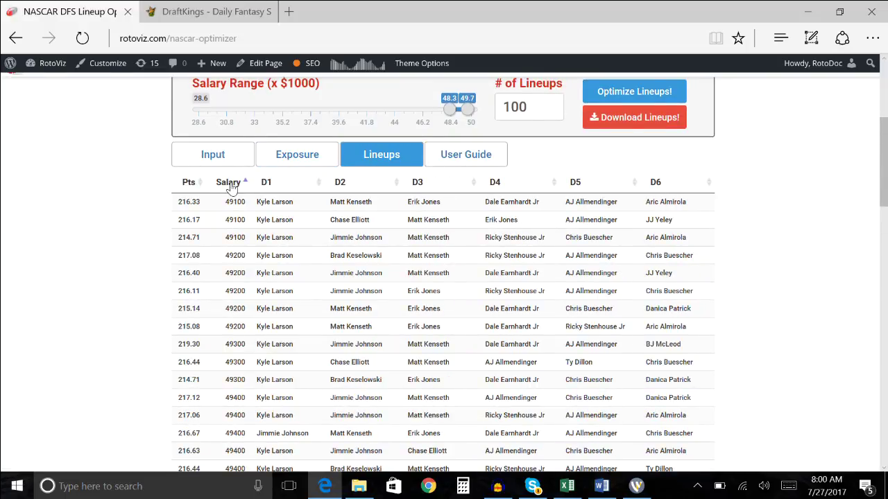
{"action": "left_click", "coordinate": [230, 186]}
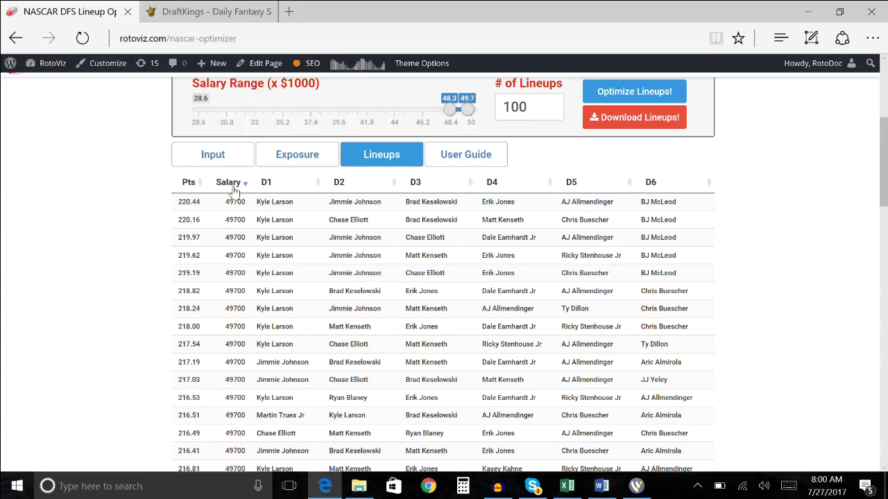
Limit Matt Kenseth's maximum exposure to 40% and optimize the lineups again, with the exposure results displayed
{"action": "left_click", "coordinate": [217, 163]}
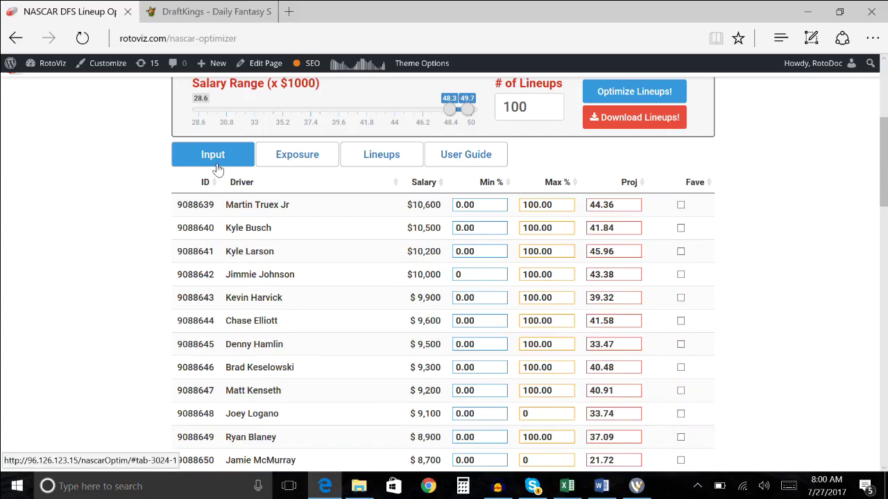
{"action": "scroll", "coordinate": [433, 352], "scroll_direction": "down", "scroll_amount": 1}
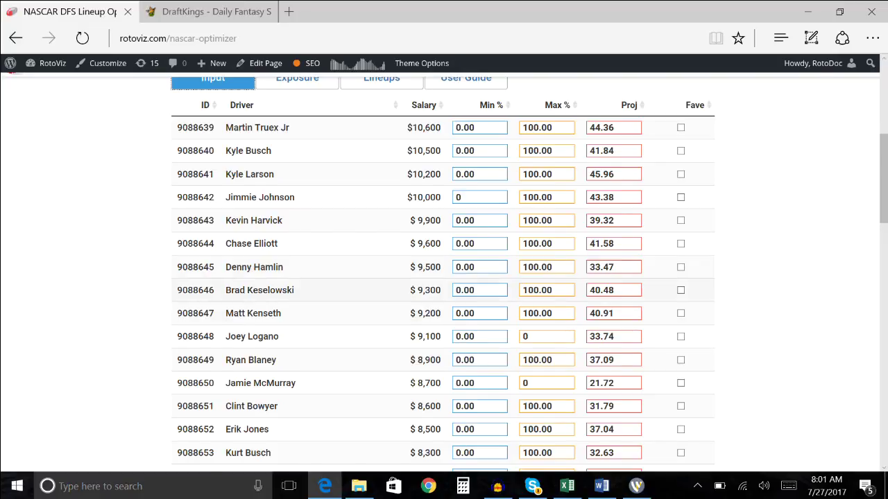
{"action": "scroll", "coordinate": [433, 352], "scroll_direction": "up", "scroll_amount": 1}
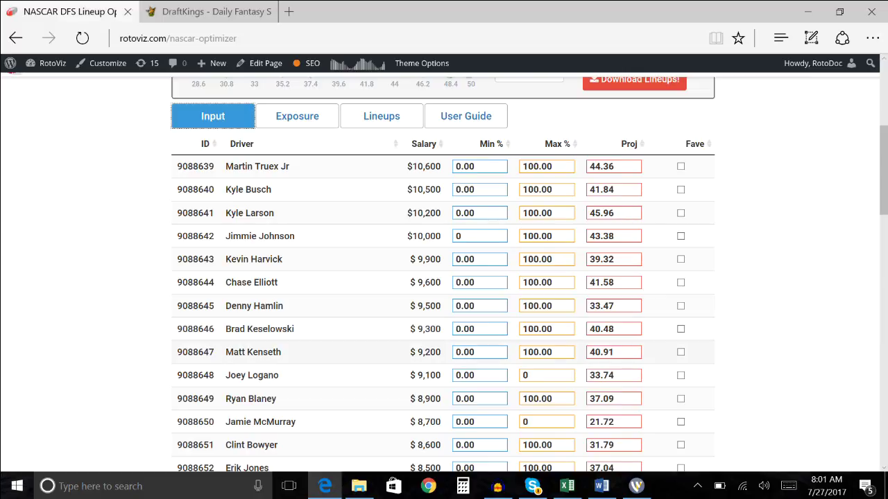
{"action": "double_click", "coordinate": [531, 353]}
{"action": "type", "text": "40"}
{"action": "scroll", "coordinate": [444, 278], "scroll_direction": "up", "scroll_amount": 1}
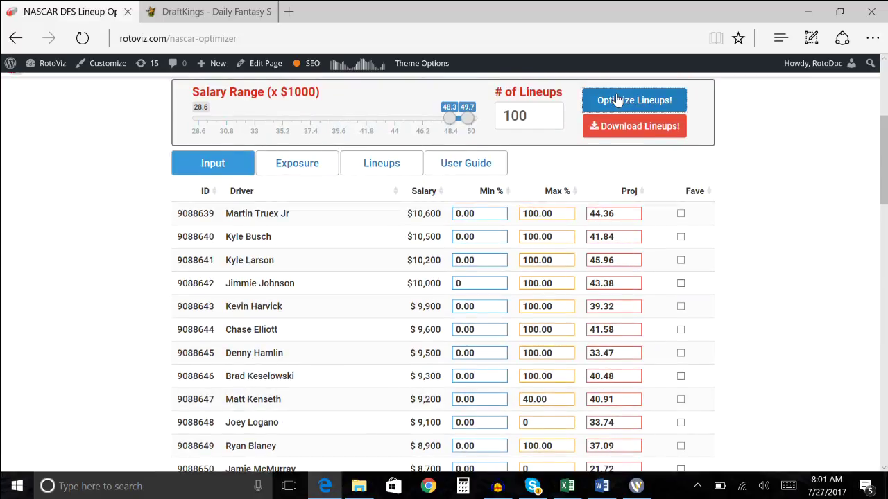
{"action": "left_click", "coordinate": [272, 166]}
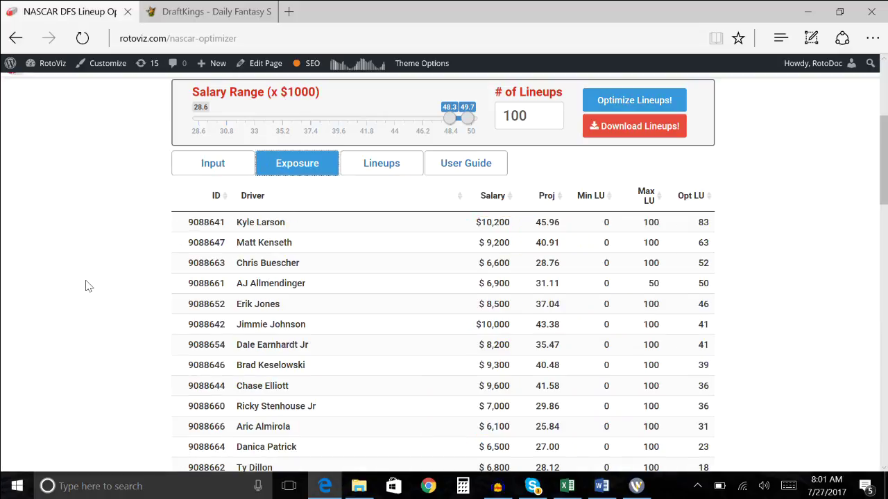
Set Kyle Larson's projection to 44.96 and rerun the lineup optimization
{"action": "left_click", "coordinate": [234, 172]}
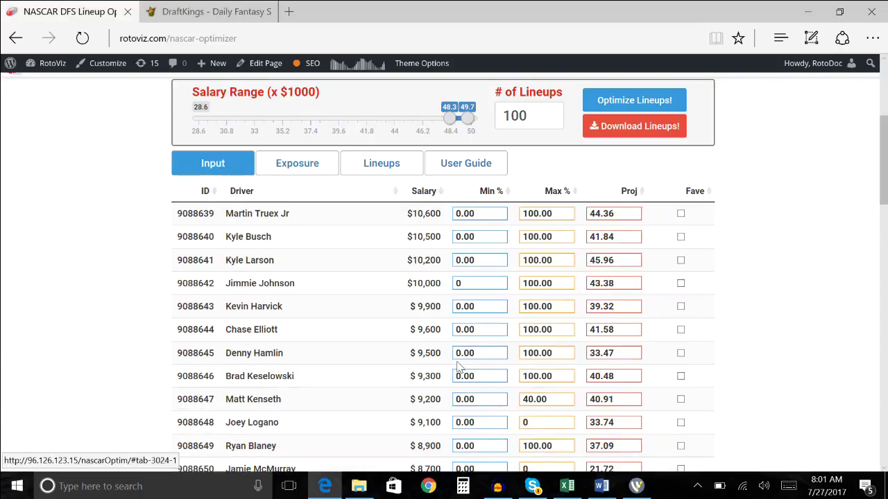
{"action": "scroll", "coordinate": [610, 222], "scroll_direction": "up", "scroll_amount": 1}
{"action": "left_click", "coordinate": [624, 179]}
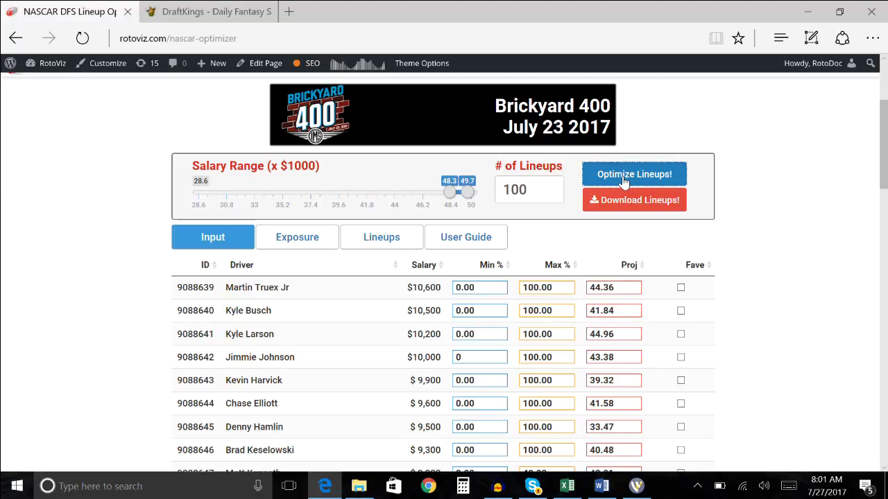
Display the exposure results and review how many lineups each driver appears in
{"action": "left_click", "coordinate": [284, 236]}
{"action": "scroll", "coordinate": [99, 341], "scroll_direction": "down", "scroll_amount": 2}
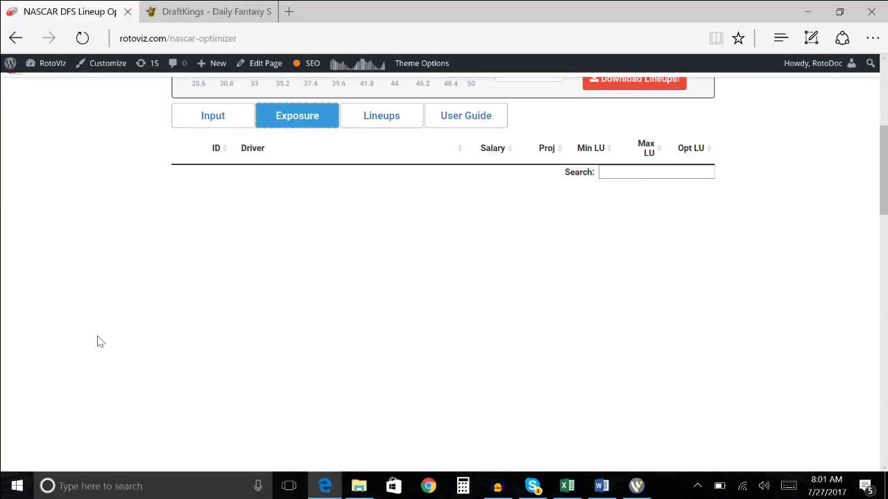
{"action": "scroll", "coordinate": [98, 340], "scroll_direction": "down", "scroll_amount": 2}
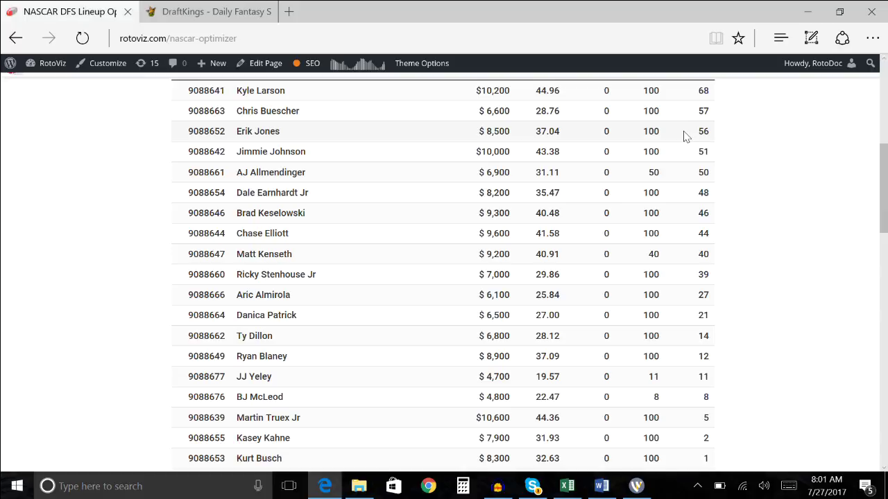
{"action": "scroll", "coordinate": [638, 186], "scroll_direction": "up", "scroll_amount": 5}
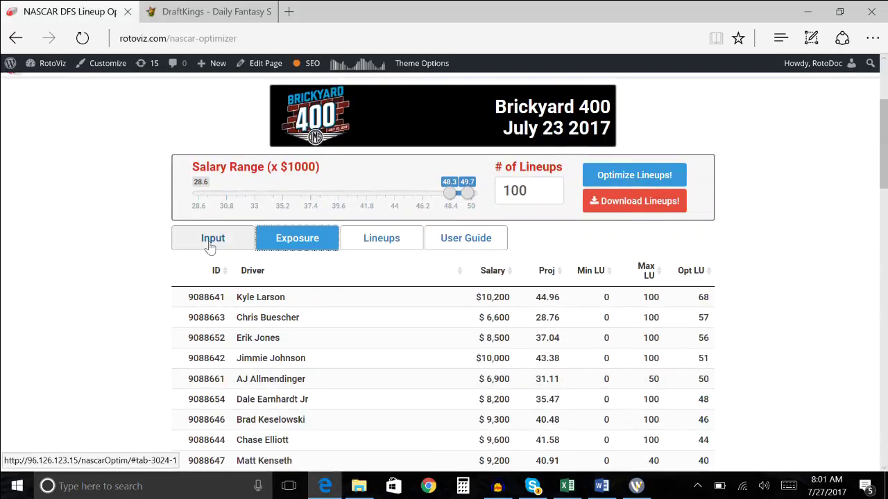
Set Jimmie Johnson's projection to 42.38 in the driver inputs
{"action": "left_click", "coordinate": [210, 246]}
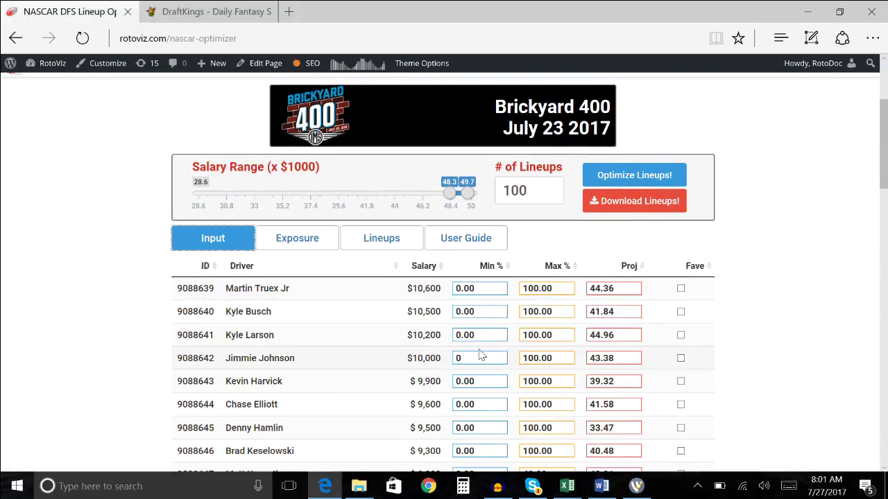
{"action": "scroll", "coordinate": [482, 353], "scroll_direction": "down", "scroll_amount": 3}
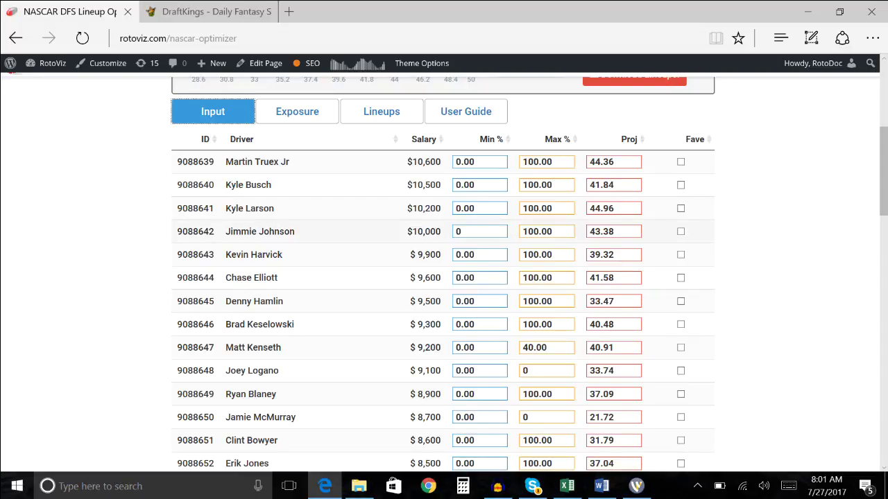
{"action": "key", "text": "BackSpace"}
{"action": "type", "text": "2"}
{"action": "scroll", "coordinate": [443, 277], "scroll_direction": "up", "scroll_amount": 1}
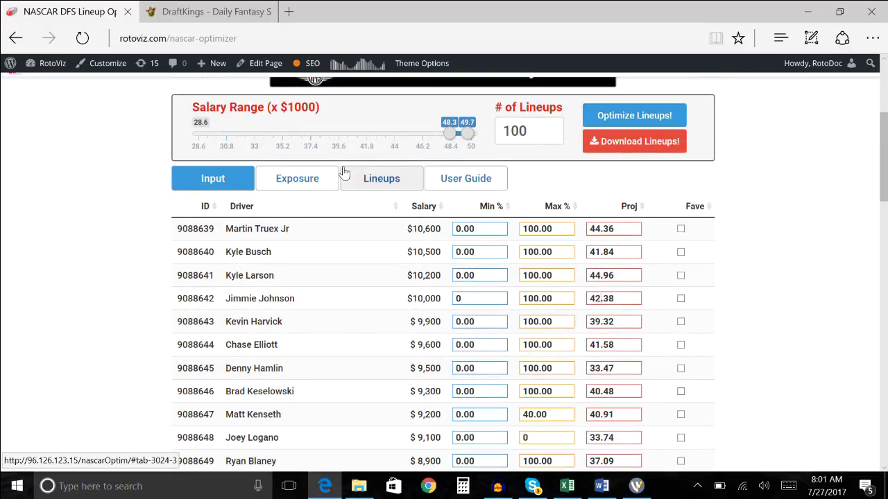
Return to the exposure results and examine the distribution of lineups across all drivers
{"action": "left_click", "coordinate": [305, 178]}
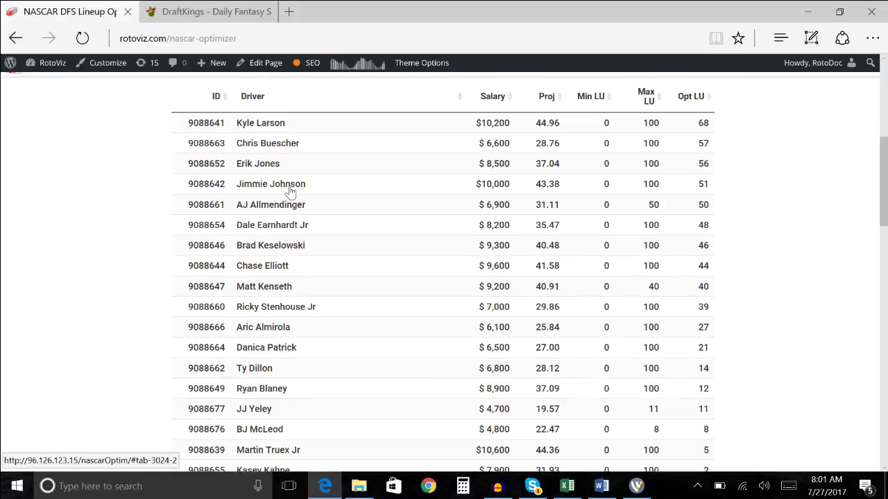
{"action": "scroll", "coordinate": [291, 192], "scroll_direction": "down", "scroll_amount": 2}
{"action": "scroll", "coordinate": [438, 305], "scroll_direction": "up", "scroll_amount": 1}
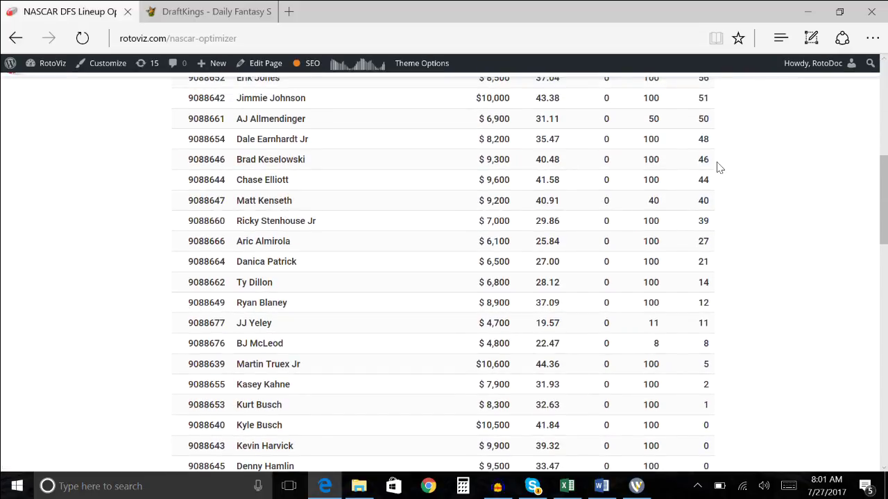
{"action": "scroll", "coordinate": [719, 167], "scroll_direction": "up", "scroll_amount": 2}
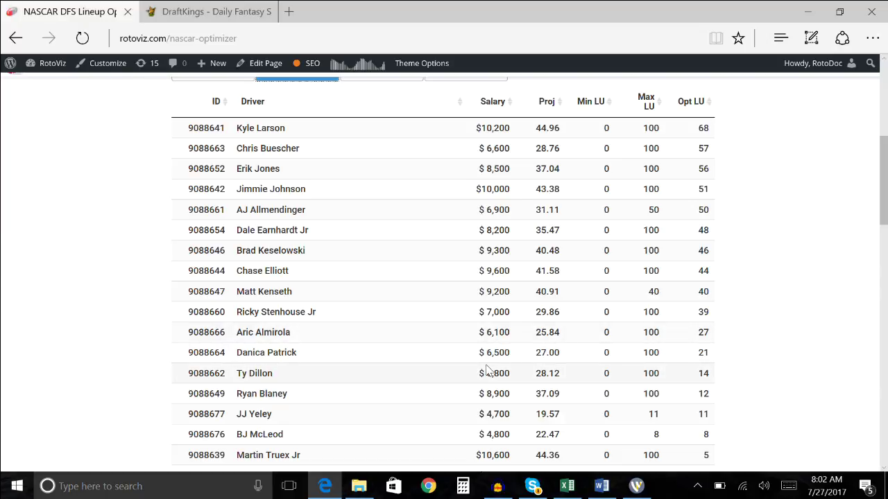
{"action": "scroll", "coordinate": [486, 373], "scroll_direction": "up", "scroll_amount": 2}
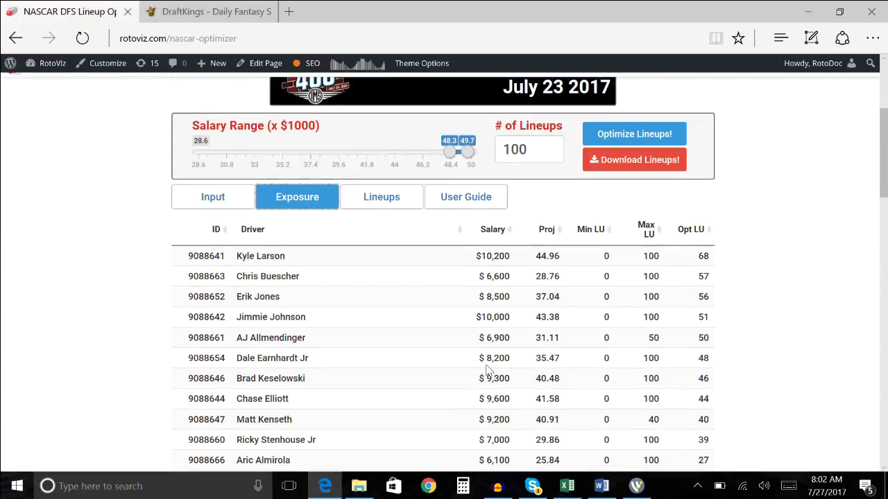
Open the list of generated lineups and sort it from highest to lowest salary
{"action": "left_click", "coordinate": [388, 197]}
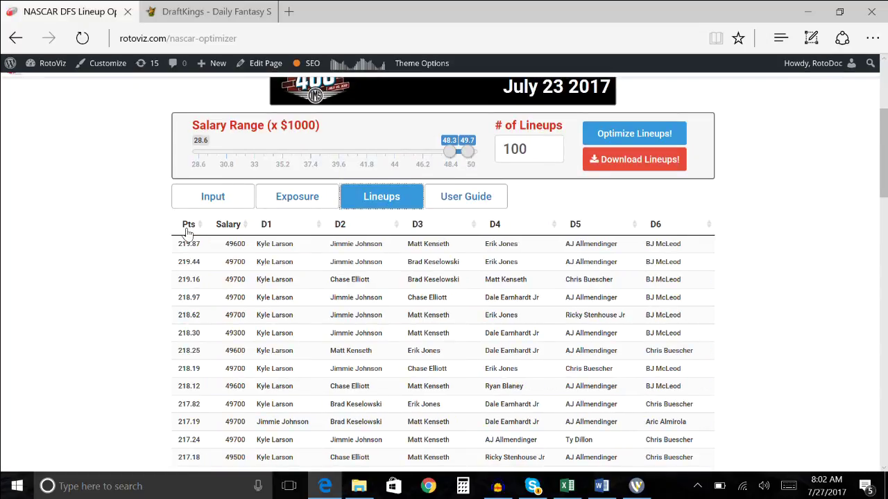
{"action": "left_click", "coordinate": [236, 225]}
{"action": "left_click", "coordinate": [235, 226]}
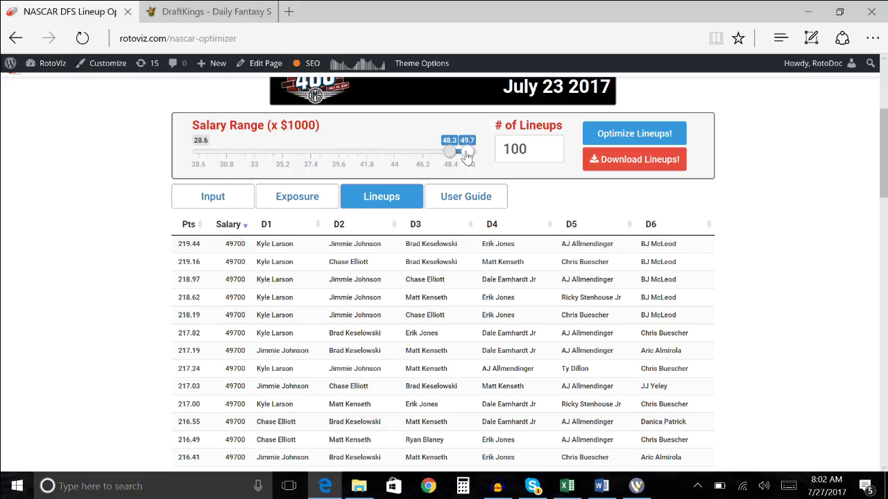
Raise the upper salary limit to 49.8, optimize the 100 lineups again and check the driver exposures
{"action": "left_click_drag", "start_coordinate": [467, 151], "coordinate": [470, 152]}
{"action": "left_click", "coordinate": [602, 132]}
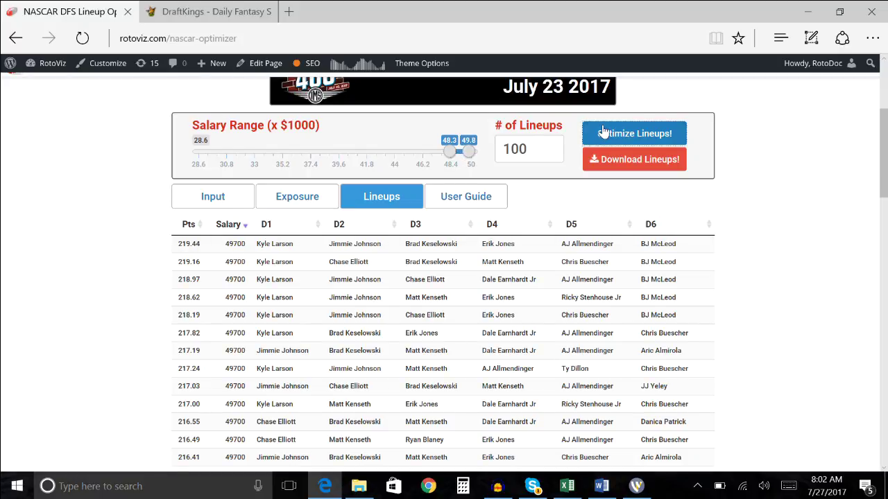
{"action": "left_click", "coordinate": [278, 208]}
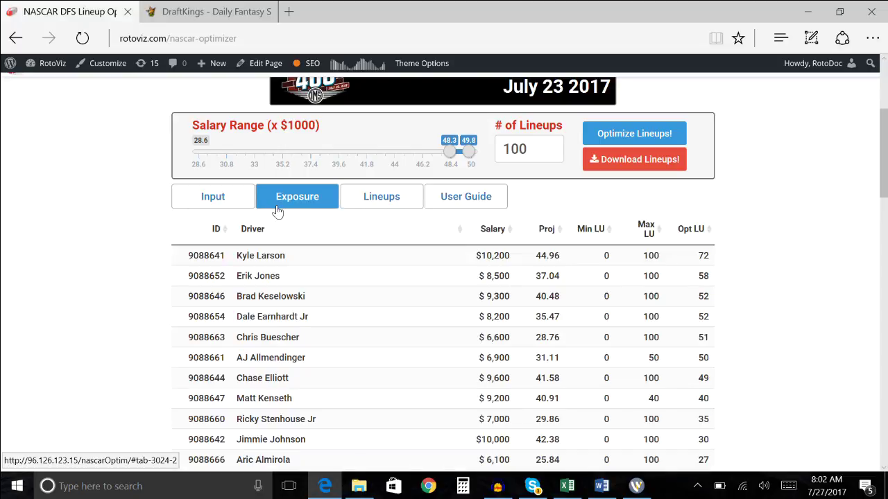
{"action": "left_click", "coordinate": [281, 210]}
{"action": "scroll", "coordinate": [691, 236], "scroll_direction": "down", "scroll_amount": 1}
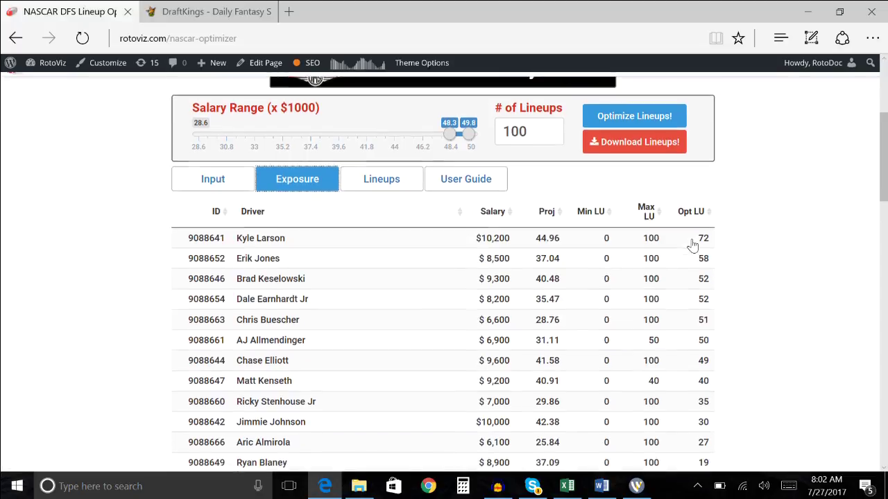
Download the optimized lineups as a CSV file and open it in Excel
{"action": "left_click", "coordinate": [642, 136]}
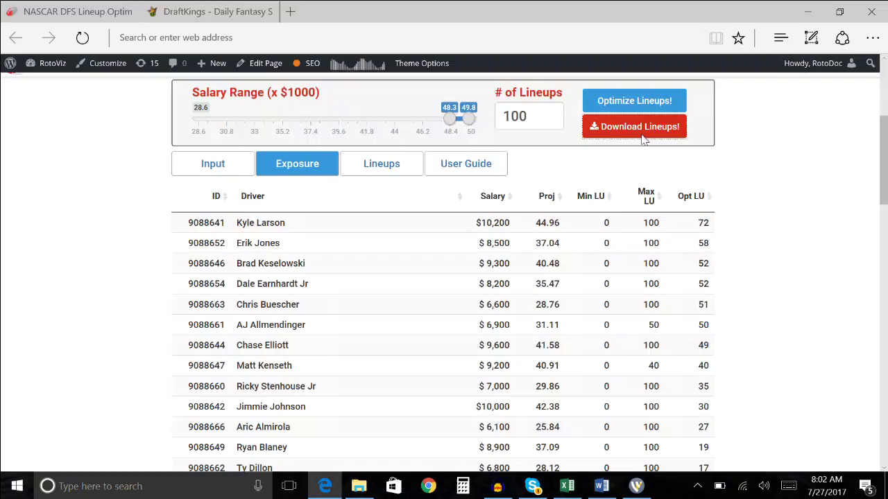
{"action": "left_click", "coordinate": [534, 452]}
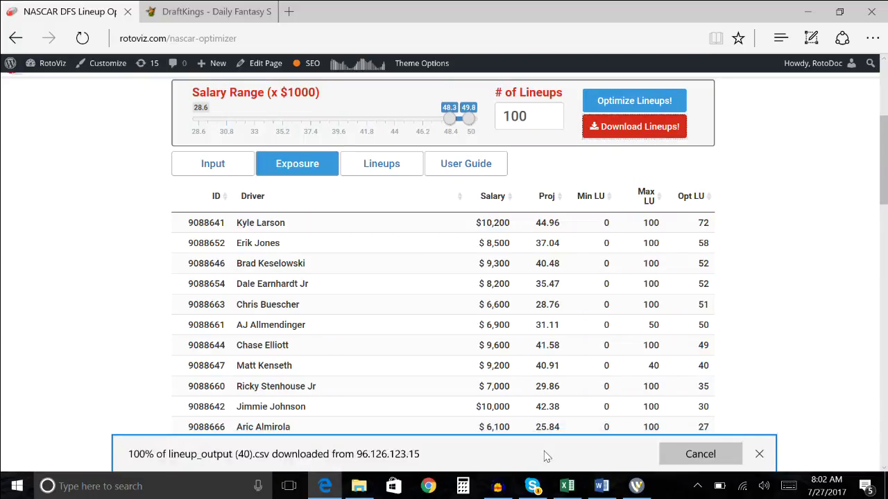
{"action": "left_click", "coordinate": [538, 451]}
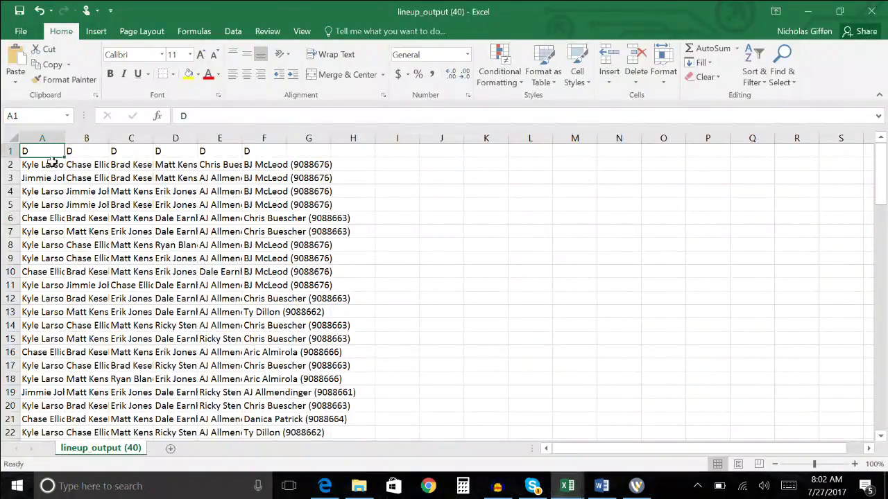
Auto-fit columns A through F so the full driver names and IDs show
{"action": "left_click", "coordinate": [52, 161]}
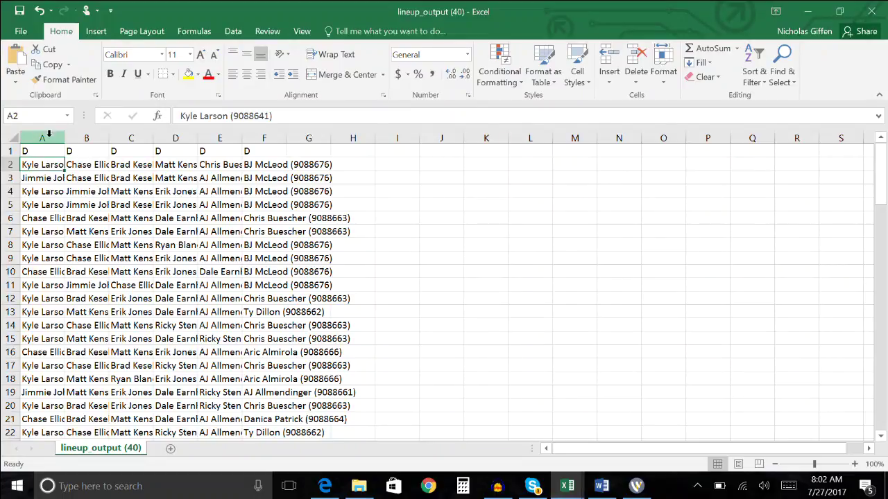
{"action": "left_click_drag", "start_coordinate": [43, 136], "coordinate": [286, 136]}
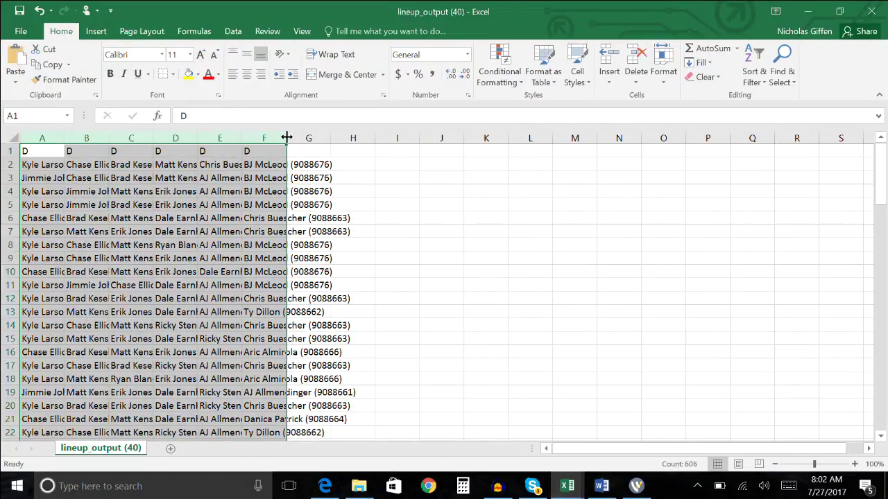
{"action": "double_click", "coordinate": [287, 136]}
{"action": "left_click", "coordinate": [264, 250]}
Inspect the first lineup in row 2 from column A through its last driver in column F
{"action": "key", "text": "Up"}
{"action": "key", "text": "Up"}
{"action": "key", "text": "Up"}
{"action": "key", "text": "Up"}
{"action": "key", "text": "Up"}
{"action": "key", "text": "Up"}
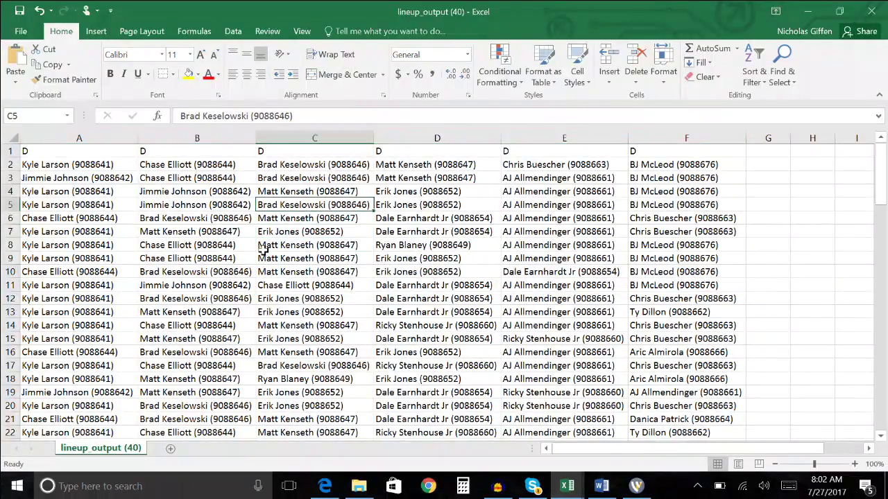
{"action": "key", "text": "Left"}
{"action": "key", "text": "Left"}
{"action": "key", "text": "ctrl+Right"}
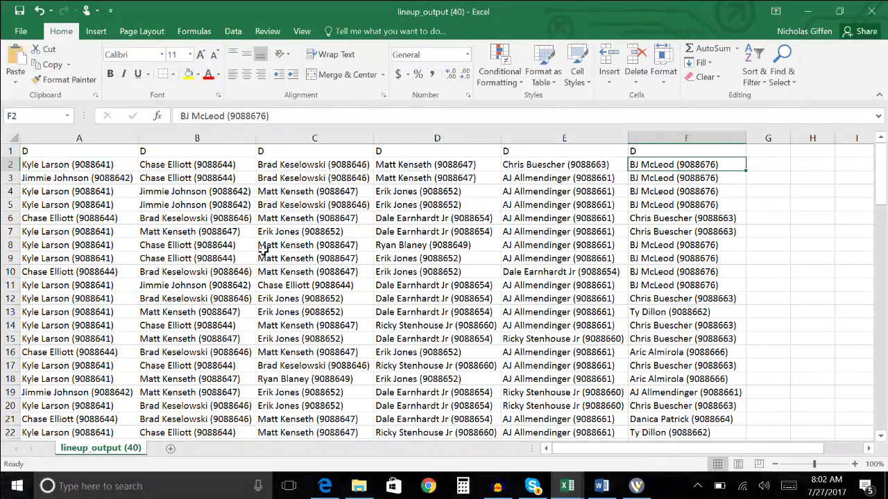
Show the DraftKings entry upload page in the browser and switch to the DKEntries (49) workbook in Excel
{"action": "mouse_move", "coordinate": [367, 490]}
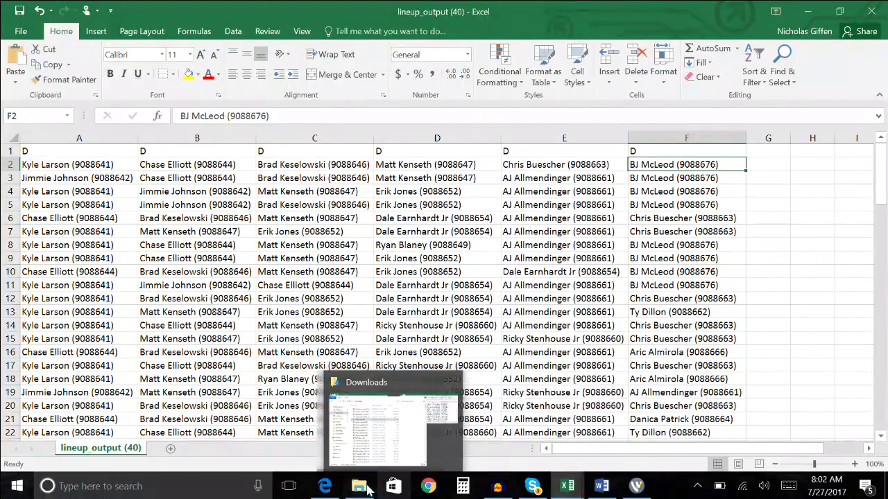
{"action": "left_click", "coordinate": [324, 486]}
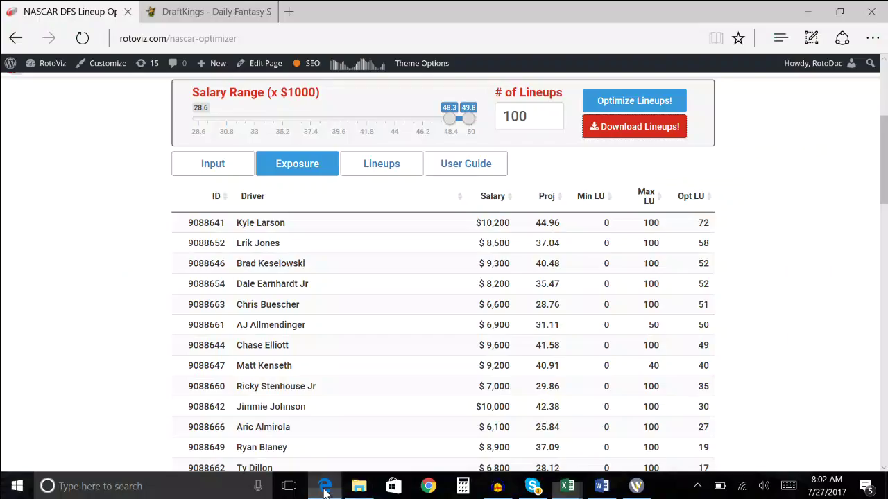
{"action": "left_click", "coordinate": [197, 9]}
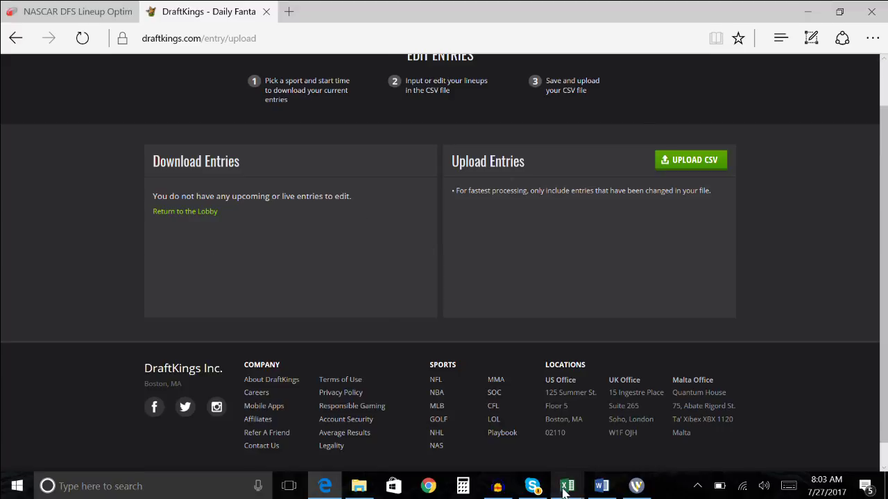
{"action": "mouse_move", "coordinate": [567, 488]}
{"action": "left_click", "coordinate": [521, 426]}
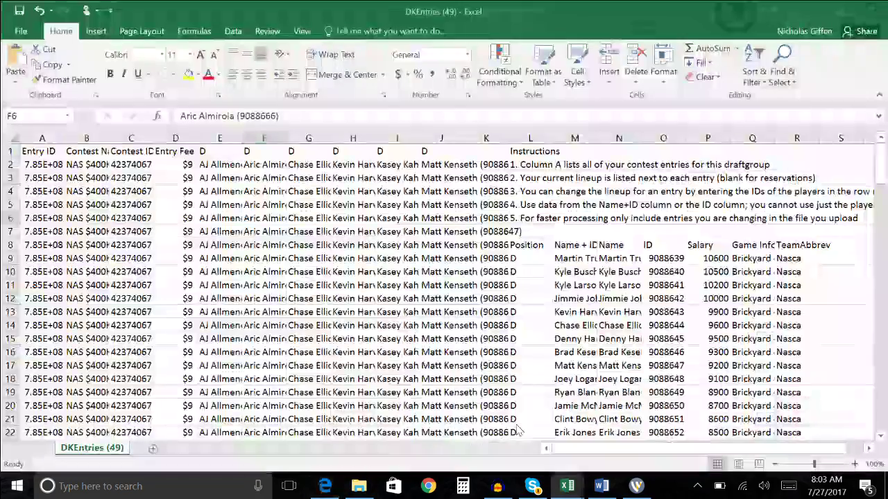
Check the extent of the contest entries down to row 101 and across to column J, returning to cell D2
{"action": "left_click", "coordinate": [187, 256]}
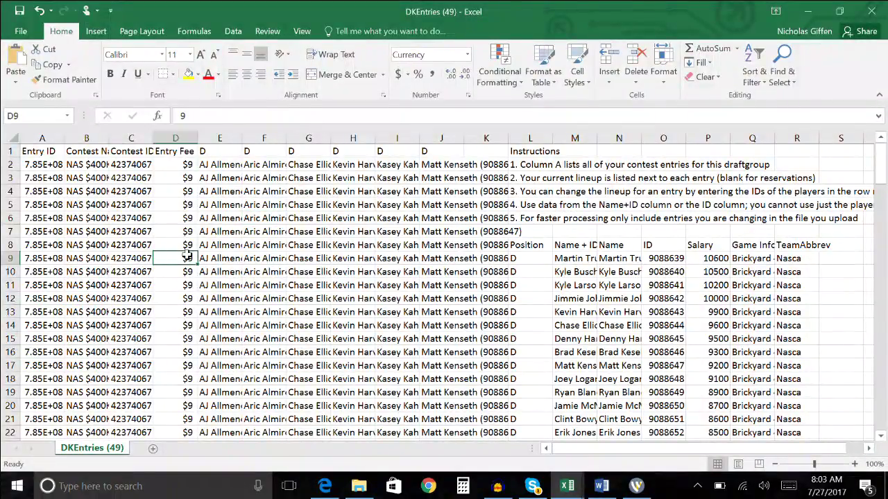
{"action": "key", "text": "ctrl+Down"}
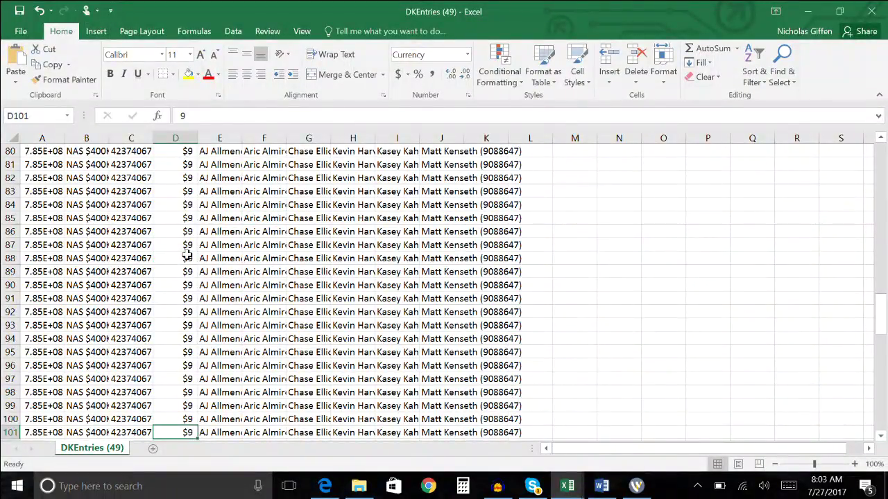
{"action": "key", "text": "Left"}
{"action": "key", "text": "ctrl+Left"}
{"action": "key", "text": "ctrl+Right"}
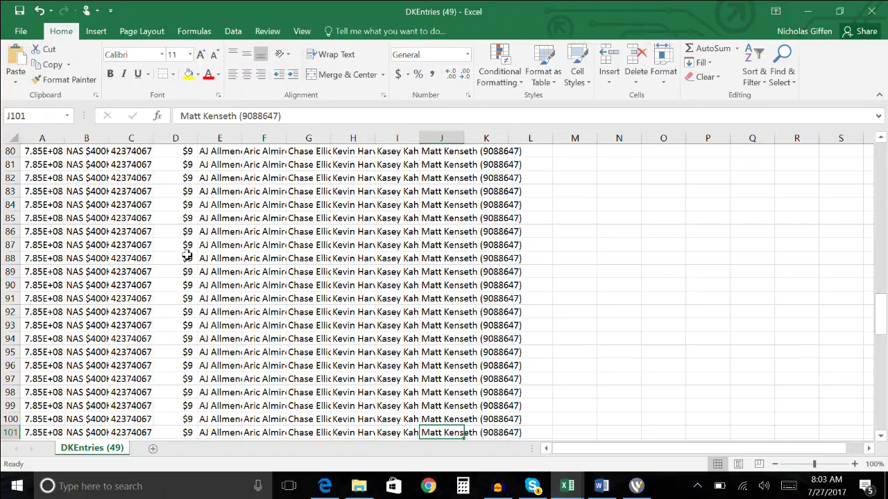
{"action": "key", "text": "ctrl+Left"}
{"action": "key", "text": "ctrl+Up"}
{"action": "key", "text": "Right"}
{"action": "key", "text": "Right"}
{"action": "key", "text": "Right"}
{"action": "key", "text": "Down"}
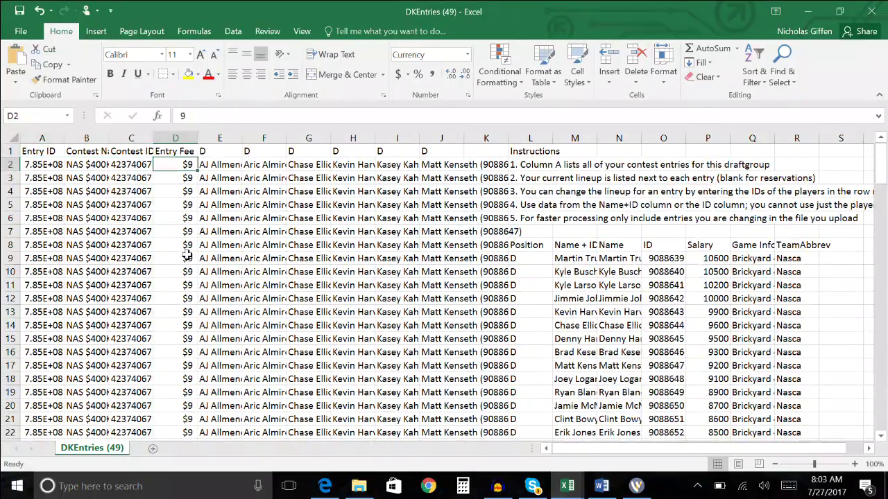
Inspect the six driver cells of the first entry in row 2, columns E through J
{"action": "key", "text": "Right"}
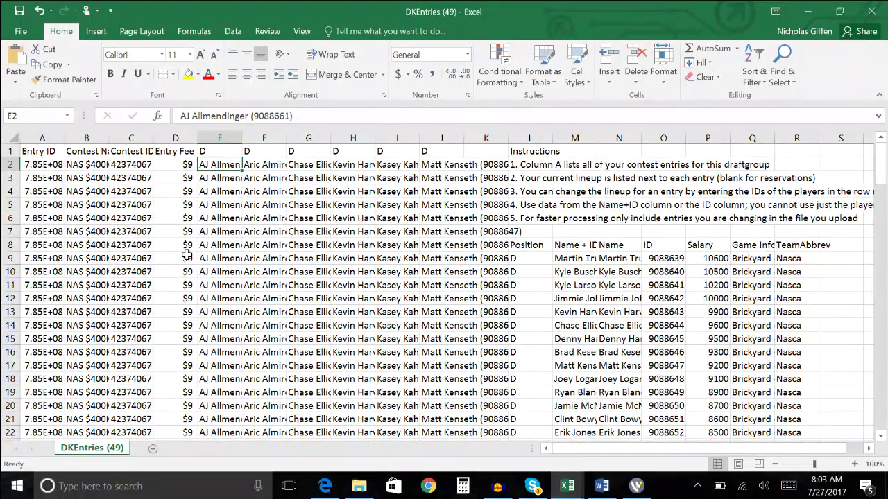
{"action": "left_click", "coordinate": [218, 179]}
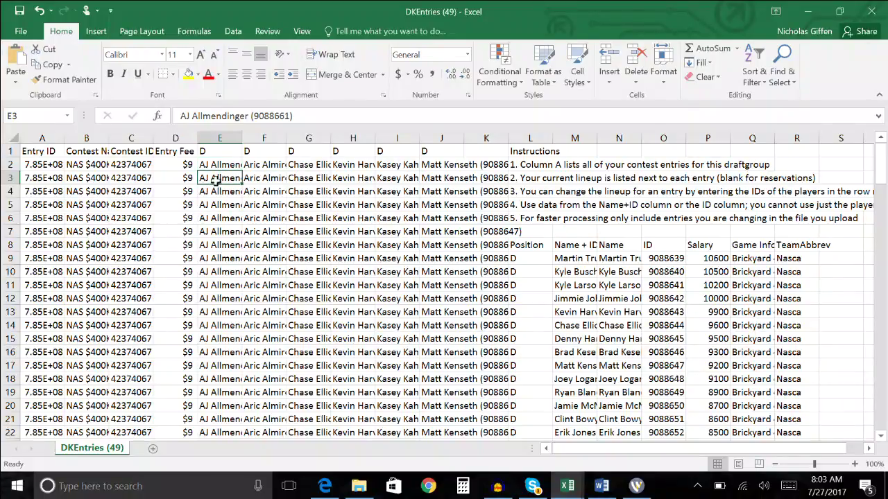
{"action": "left_click", "coordinate": [228, 164]}
{"action": "key", "text": "Right"}
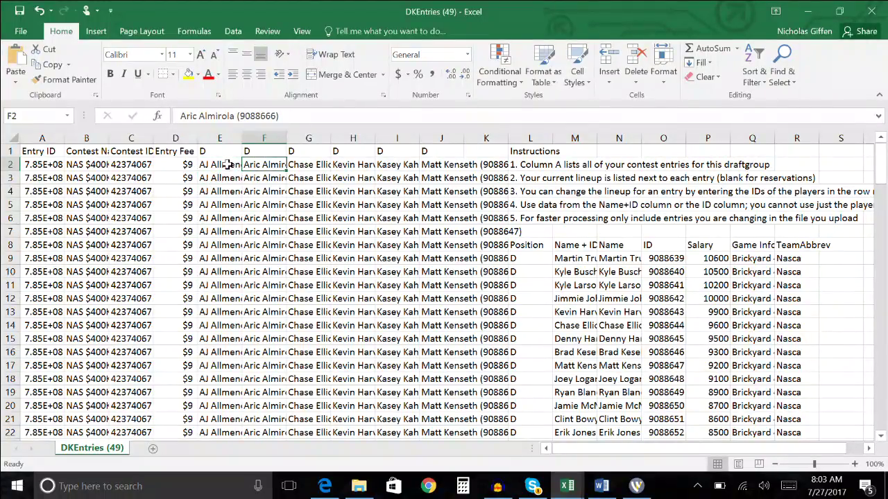
{"action": "key", "text": "Right"}
{"action": "key", "text": "Right"}
{"action": "key", "text": "Right"}
{"action": "key", "text": "Right"}
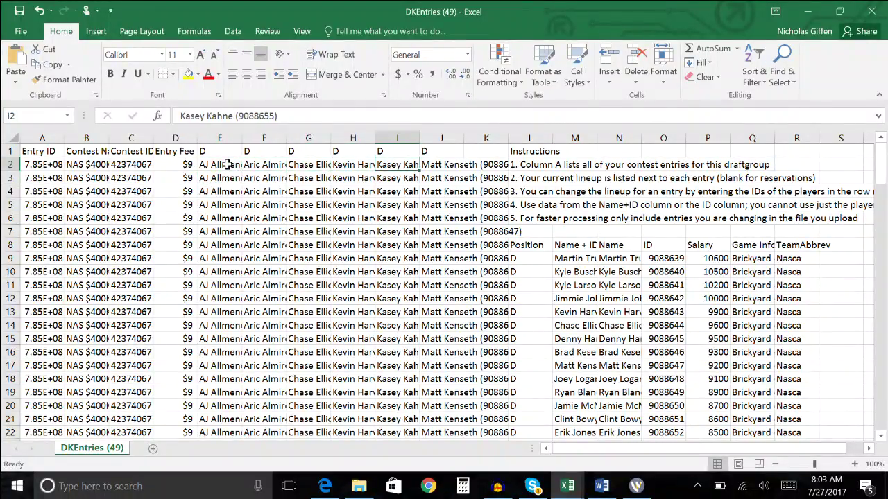
{"action": "key", "text": "shift+Left"}
{"action": "key", "text": "shift+Left"}
{"action": "key", "text": "shift+Left"}
{"action": "key", "text": "shift+Left"}
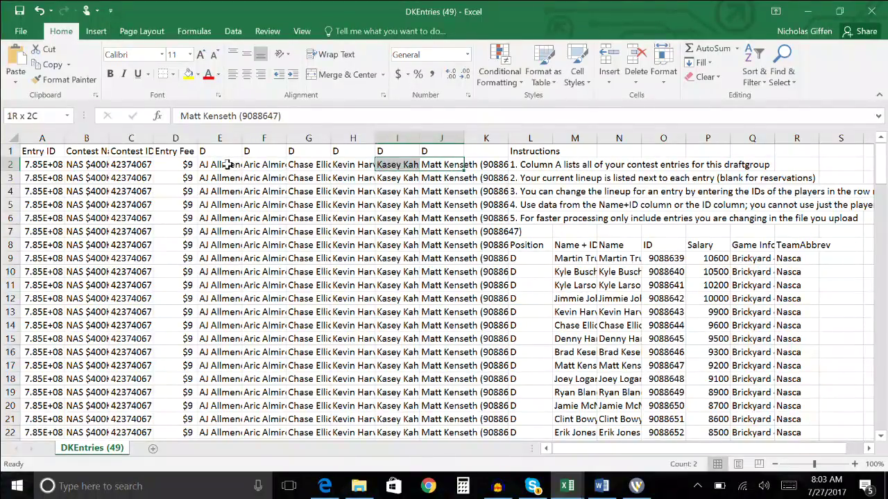
Check the existing driver lineups down to the last entry and back across row 2 from column E to J
{"action": "key", "text": "Left"}
{"action": "key", "text": "ctrl+Down"}
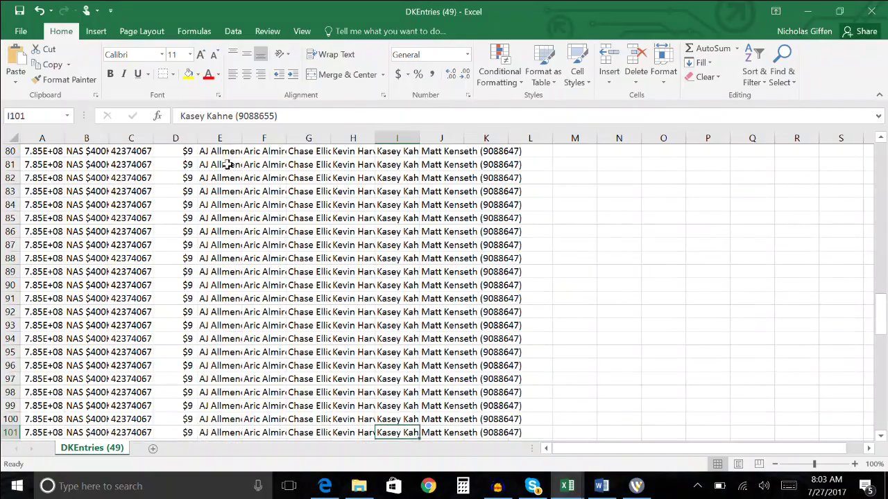
{"action": "key", "text": "ctrl+Up"}
{"action": "key", "text": "Left"}
{"action": "key", "text": "Left"}
{"action": "key", "text": "Left"}
{"action": "key", "text": "Left"}
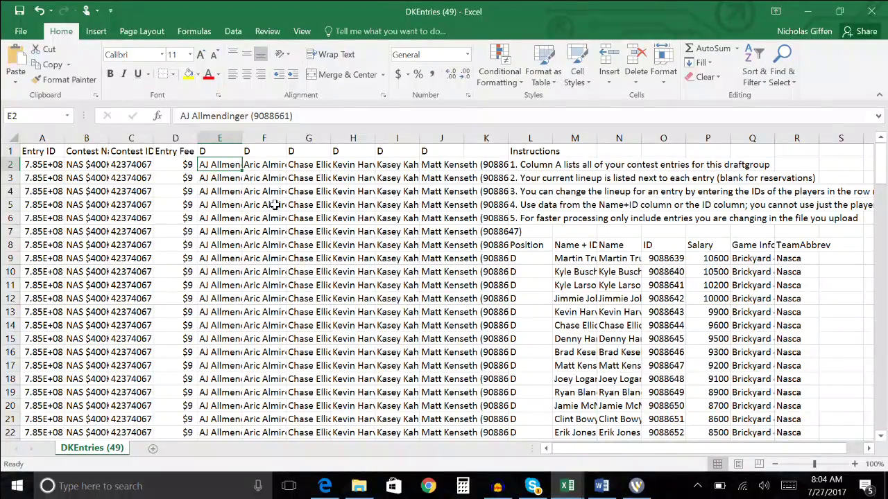
{"action": "key", "text": "Right"}
{"action": "key", "text": "Right"}
{"action": "key", "text": "Right"}
{"action": "key", "text": "Right"}
{"action": "key", "text": "Right"}
Switch to the lineup_output (40) workbook and copy all the lineups in A2:F101 without the header row
{"action": "left_click", "coordinate": [567, 485]}
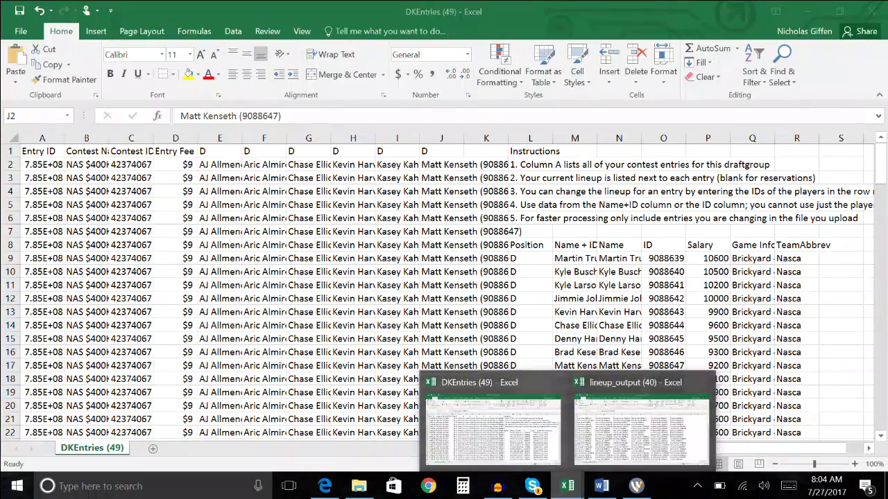
{"action": "left_click", "coordinate": [638, 426]}
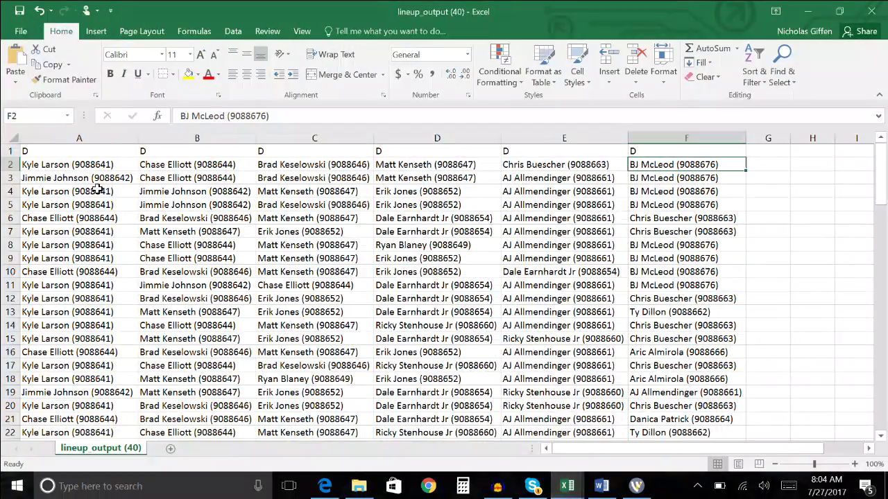
{"action": "left_click", "coordinate": [61, 167]}
{"action": "key", "text": "ctrl+shift+Right"}
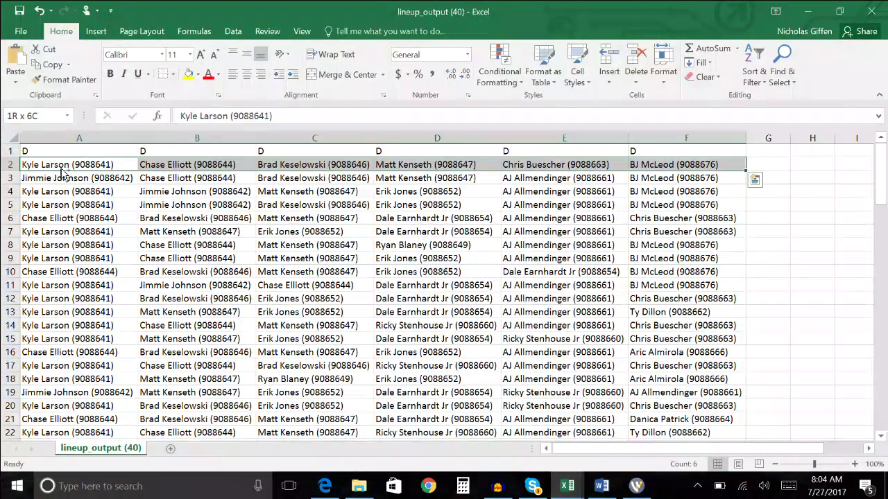
{"action": "key", "text": "ctrl+shift+Down"}
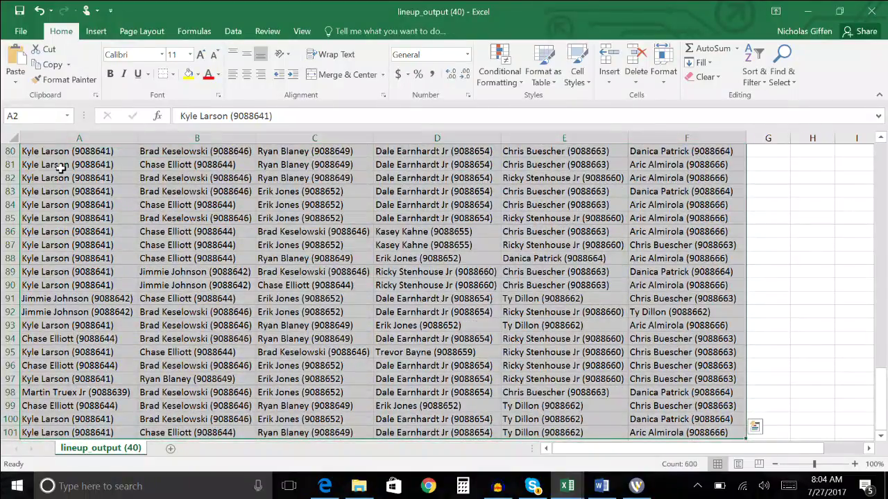
{"action": "key", "text": "ctrl+c"}
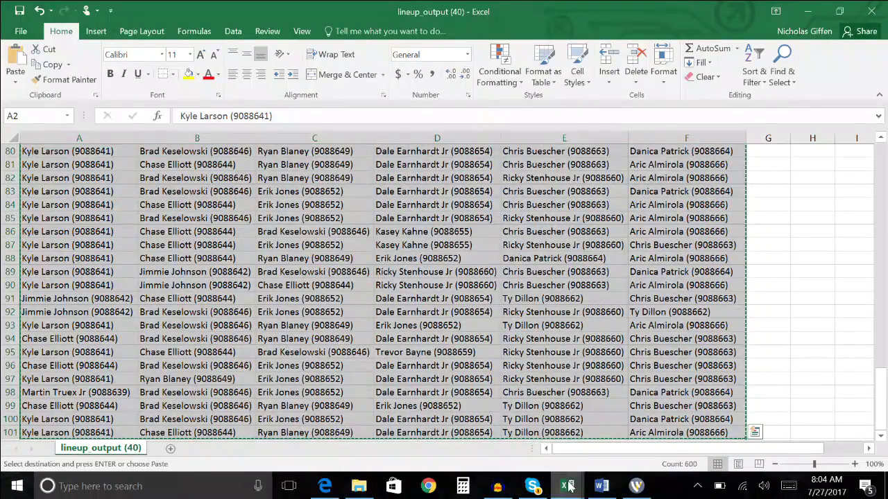
Paste the copied lineups over the existing drivers in the DKEntries (49) workbook, starting at cell E2
{"action": "mouse_move", "coordinate": [563, 478]}
{"action": "left_click", "coordinate": [493, 427]}
{"action": "left_click", "coordinate": [215, 163]}
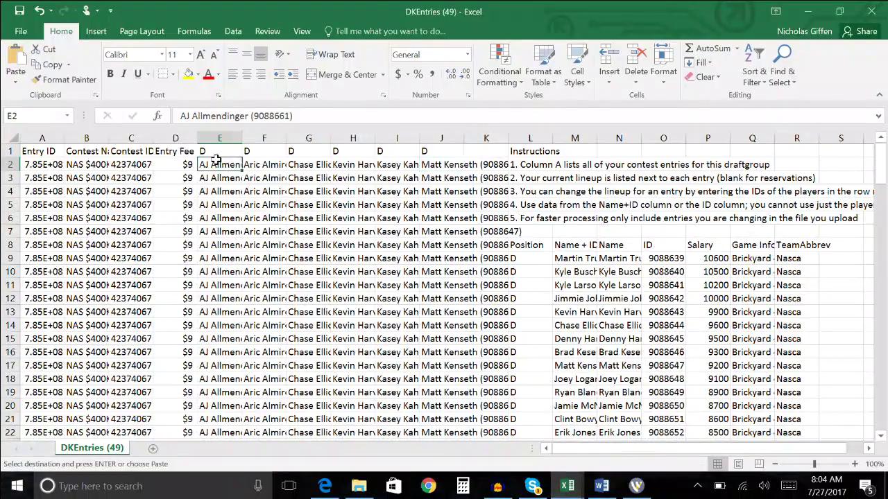
{"action": "key", "text": "ctrl+v"}
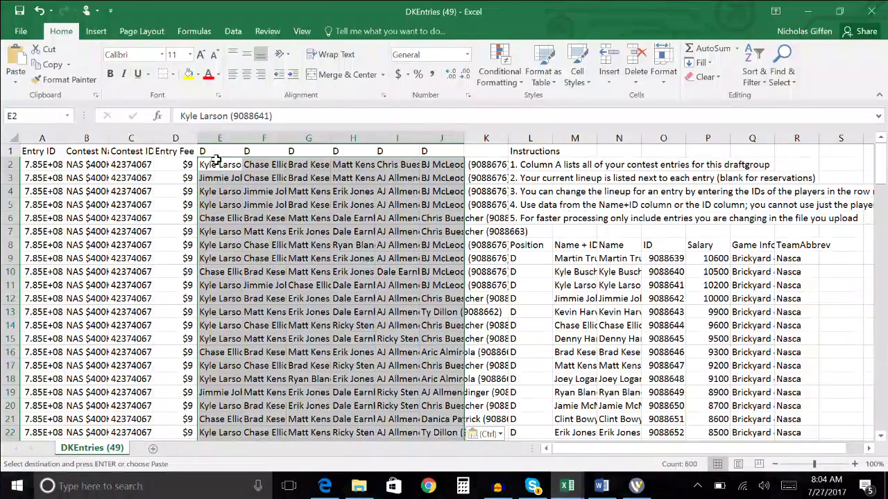
Review the pasted lineups in columns E through J alongside the entry details in columns A through D
{"action": "scroll", "coordinate": [226, 335], "scroll_direction": "down", "scroll_amount": 6}
{"action": "scroll", "coordinate": [225, 335], "scroll_direction": "down", "scroll_amount": 20}
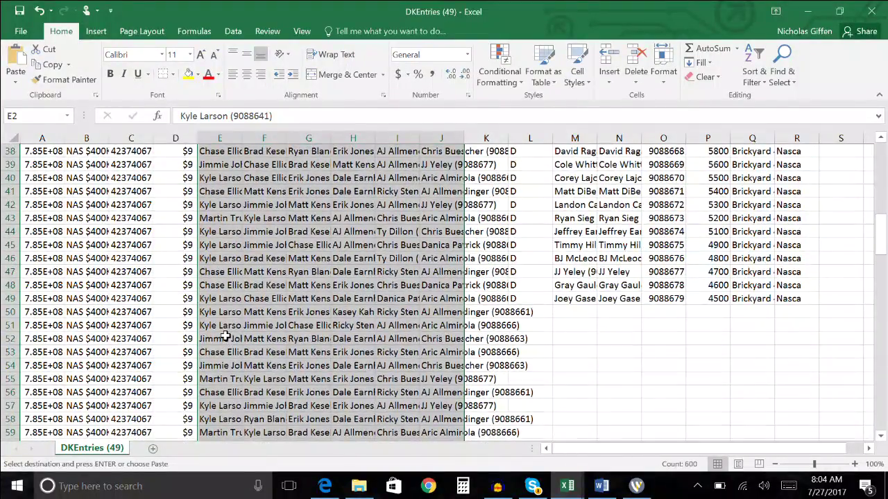
{"action": "scroll", "coordinate": [225, 335], "scroll_direction": "up", "scroll_amount": 20}
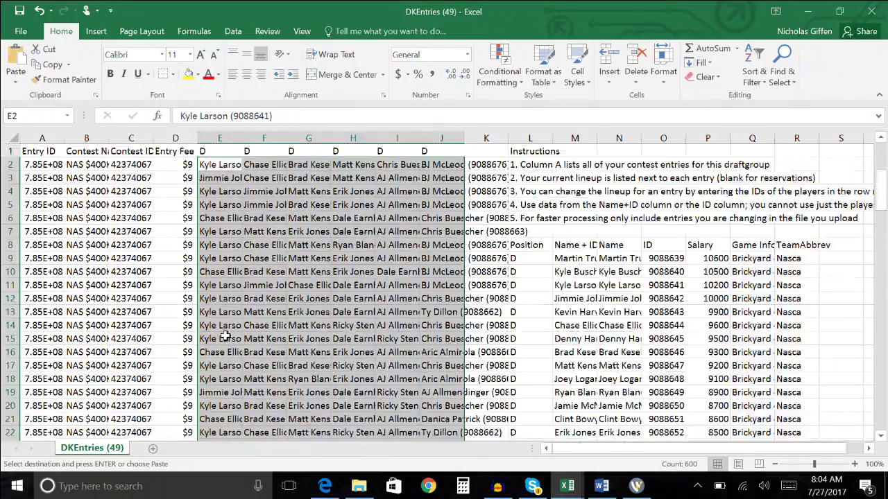
{"action": "key", "text": "Left"}
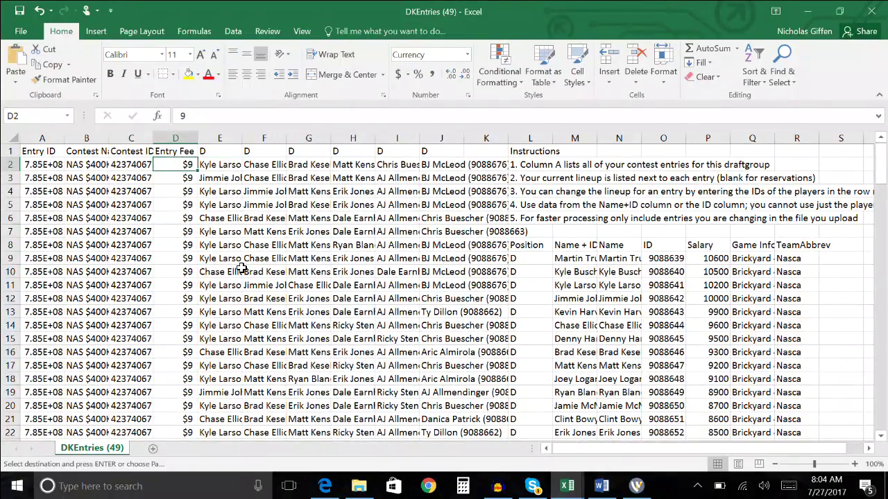
{"action": "key", "text": "Left"}
{"action": "key", "text": "Left"}
{"action": "key", "text": "Left"}
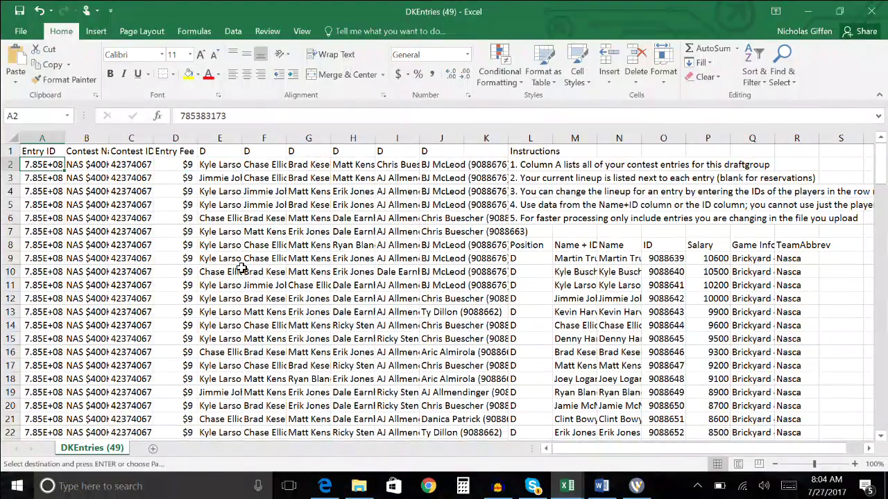
{"action": "left_click_drag", "start_coordinate": [215, 165], "coordinate": [450, 174]}
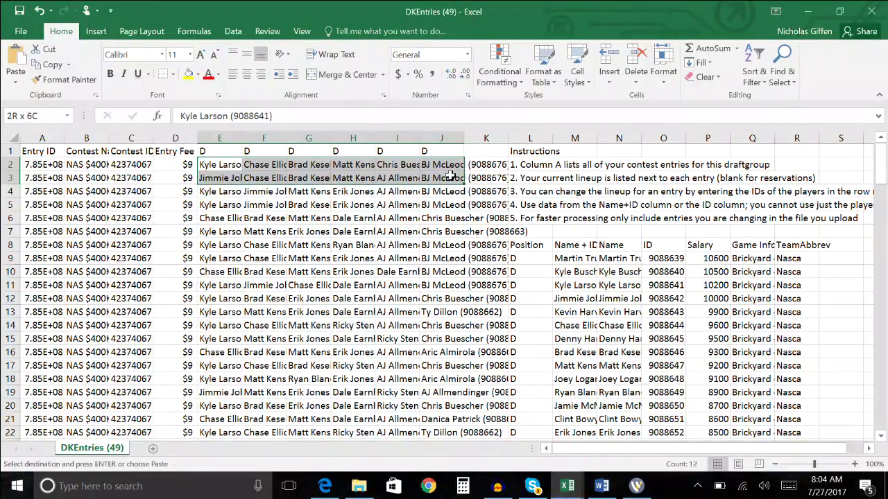
{"action": "key", "text": "ctrl+shift+Down"}
{"action": "key", "text": "Up"}
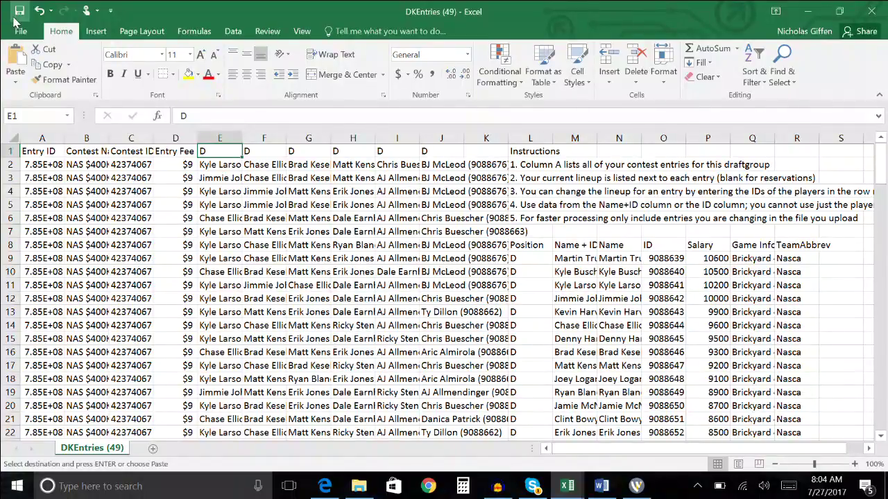
Show the DraftKings upload page in the browser and review the drivers' lineup counts in the NASCAR optimizer's exposure table
{"action": "left_click", "coordinate": [325, 485]}
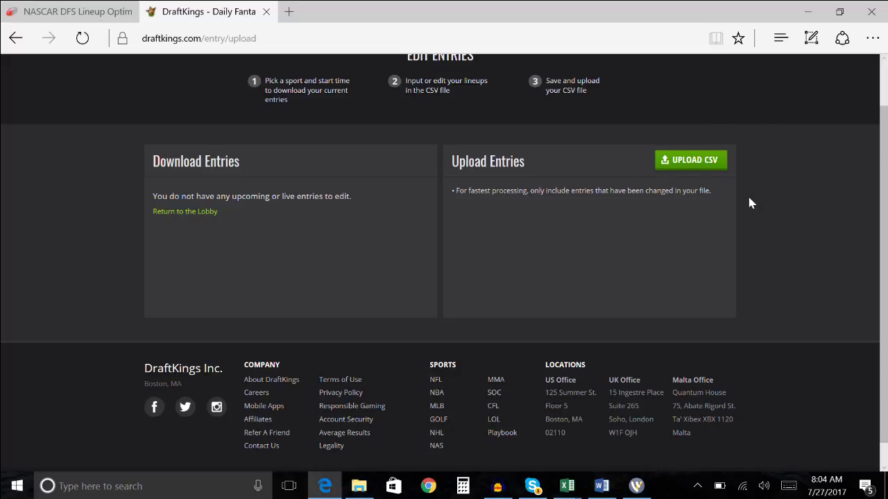
{"action": "left_click", "coordinate": [47, 11]}
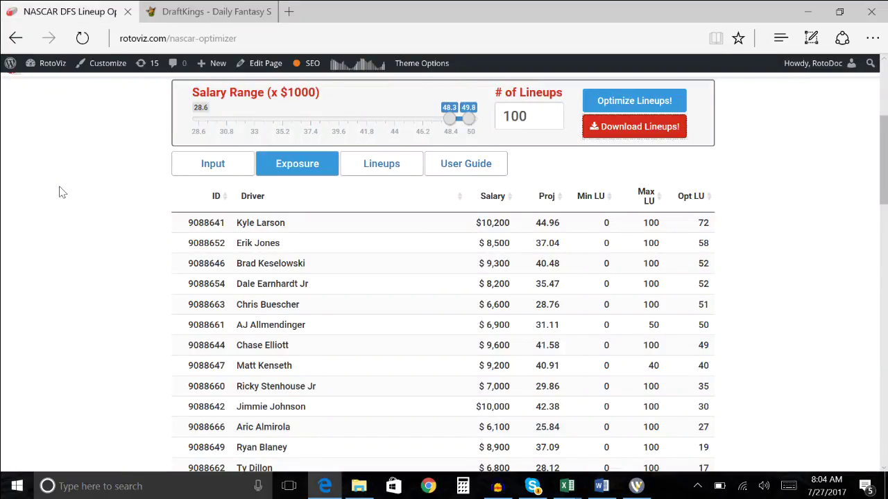
{"action": "scroll", "coordinate": [553, 381], "scroll_direction": "down", "scroll_amount": 1}
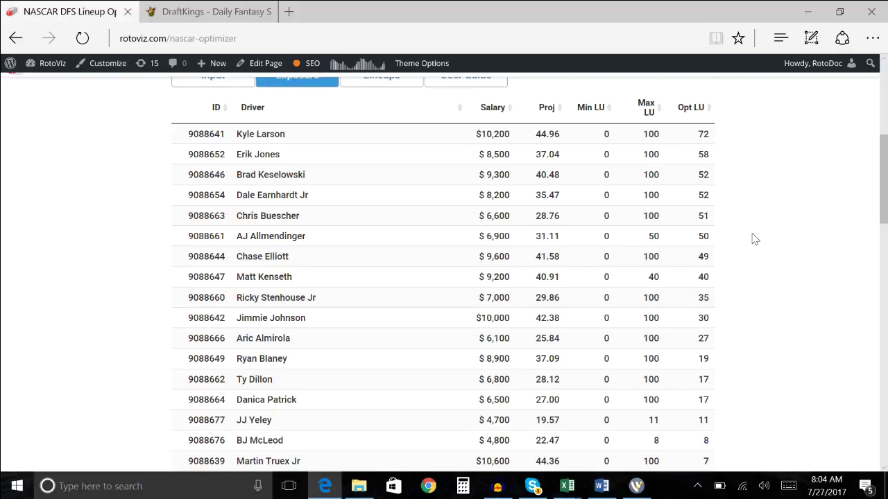
{"action": "scroll", "coordinate": [753, 238], "scroll_direction": "down", "scroll_amount": 1}
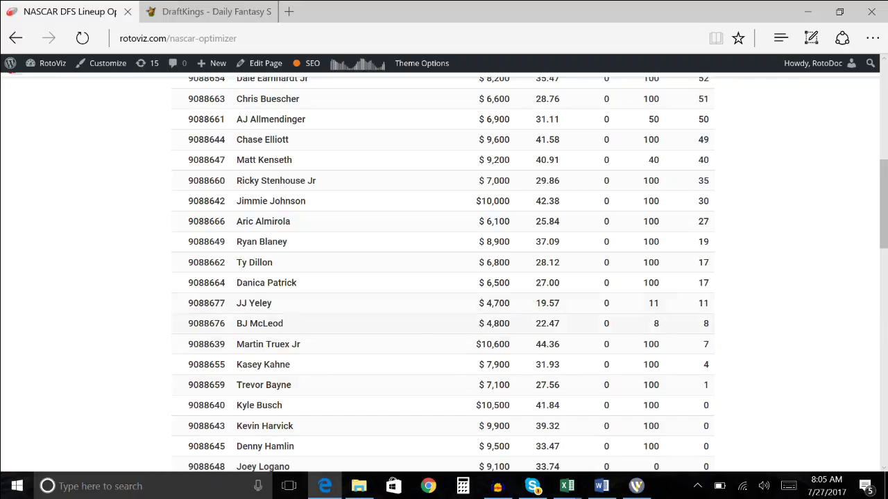
{"action": "scroll", "coordinate": [680, 317], "scroll_direction": "up", "scroll_amount": 1}
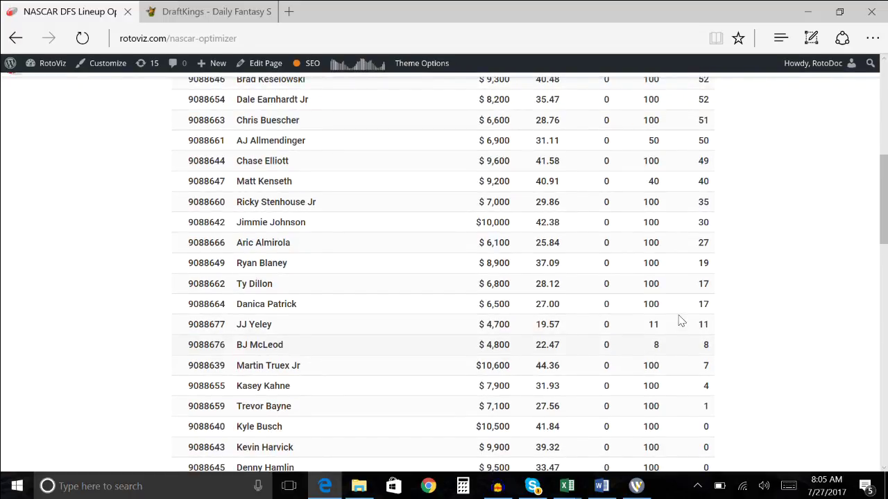
{"action": "scroll", "coordinate": [680, 319], "scroll_direction": "up", "scroll_amount": 5}
Compare the drivers' minimum and maximum percentage inputs with their resulting lineup exposure
{"action": "left_click", "coordinate": [213, 229]}
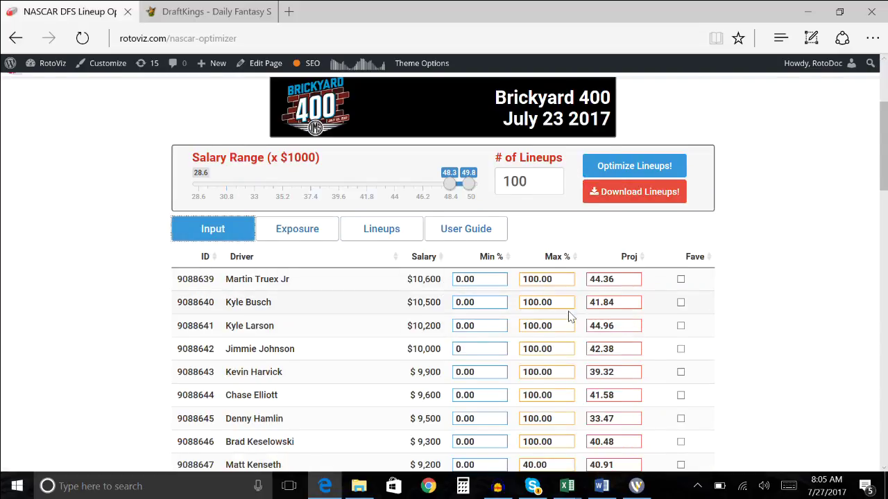
{"action": "scroll", "coordinate": [570, 315], "scroll_direction": "down", "scroll_amount": 2}
{"action": "scroll", "coordinate": [371, 247], "scroll_direction": "up", "scroll_amount": 1}
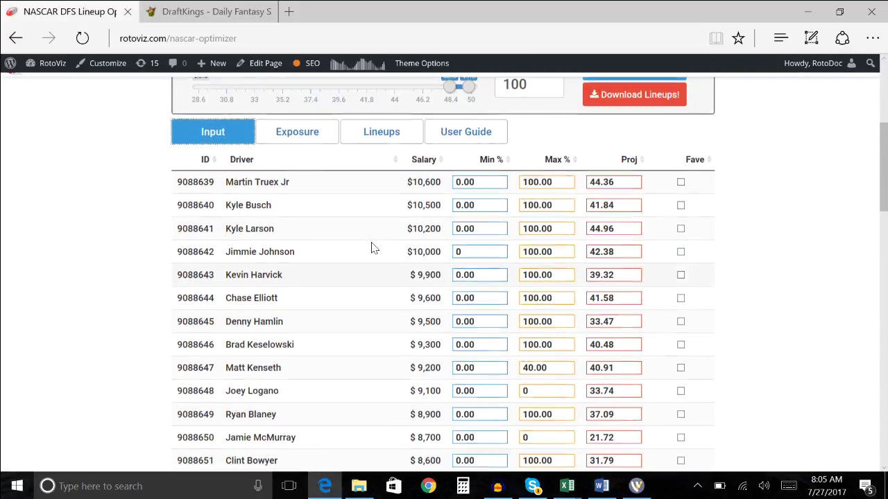
{"action": "left_click", "coordinate": [308, 138]}
{"action": "scroll", "coordinate": [414, 358], "scroll_direction": "down", "scroll_amount": 1}
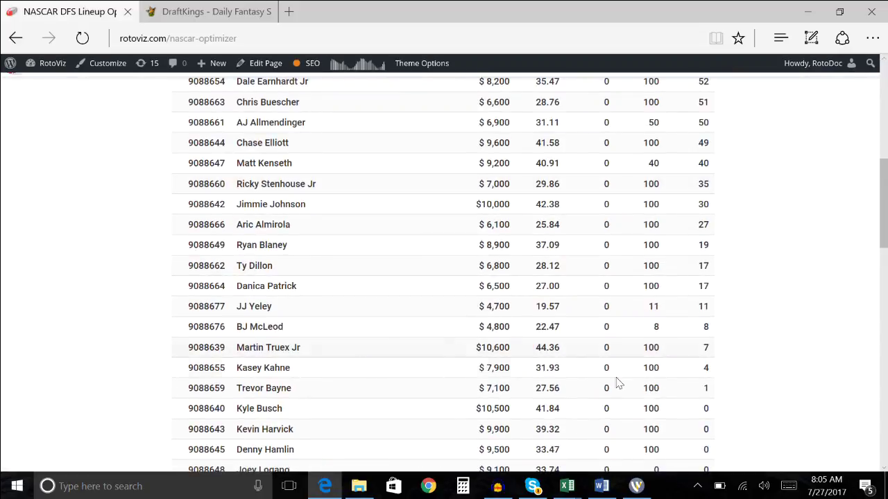
{"action": "scroll", "coordinate": [321, 254], "scroll_direction": "up", "scroll_amount": 3}
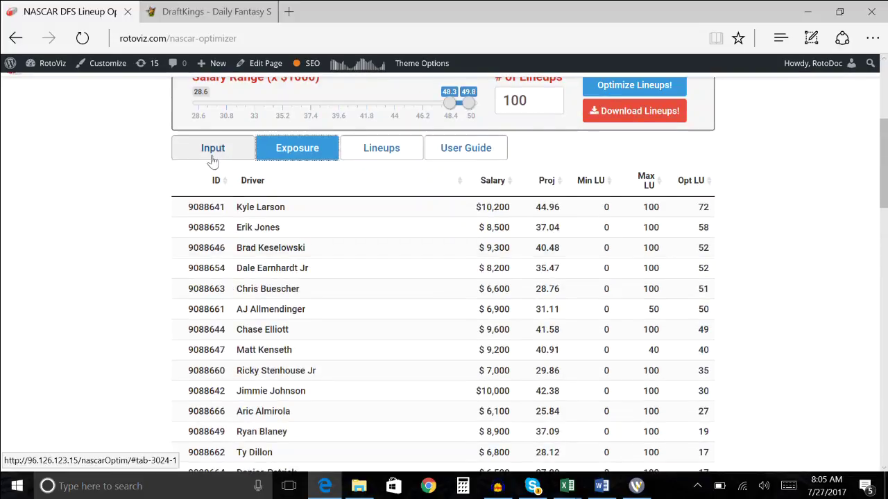
Mark Martin Truex Jr as a favourite in the optimizer's driver inputs
{"action": "left_click", "coordinate": [213, 152]}
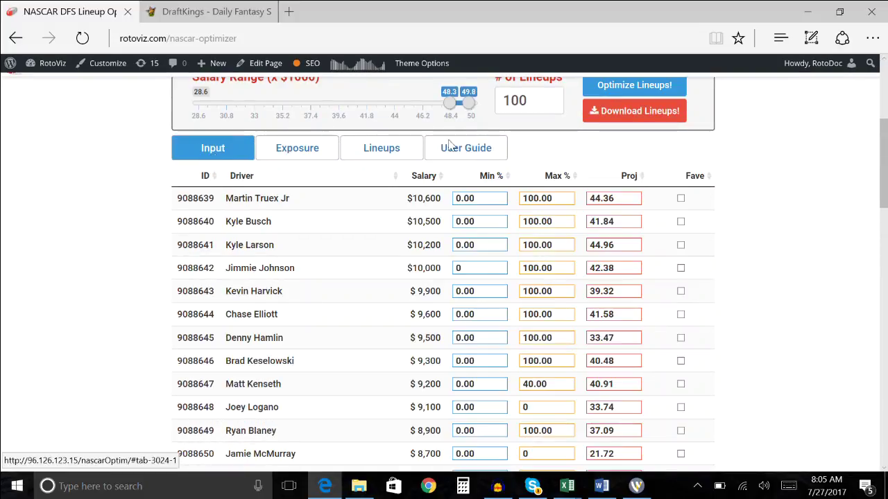
{"action": "left_click", "coordinate": [681, 199]}
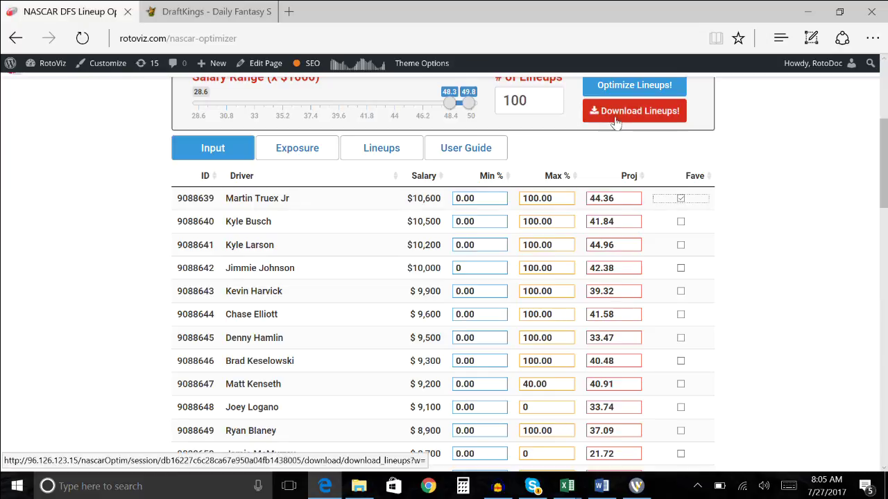
Optimize the lineups with Martin Truex Jr as a favourite and review the drivers' lineup counts in the exposure table
{"action": "left_click", "coordinate": [605, 86]}
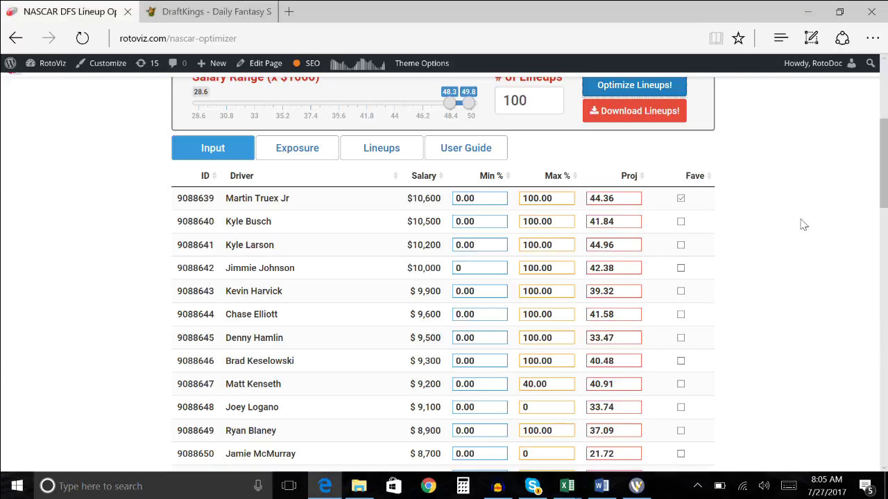
{"action": "left_click", "coordinate": [322, 146]}
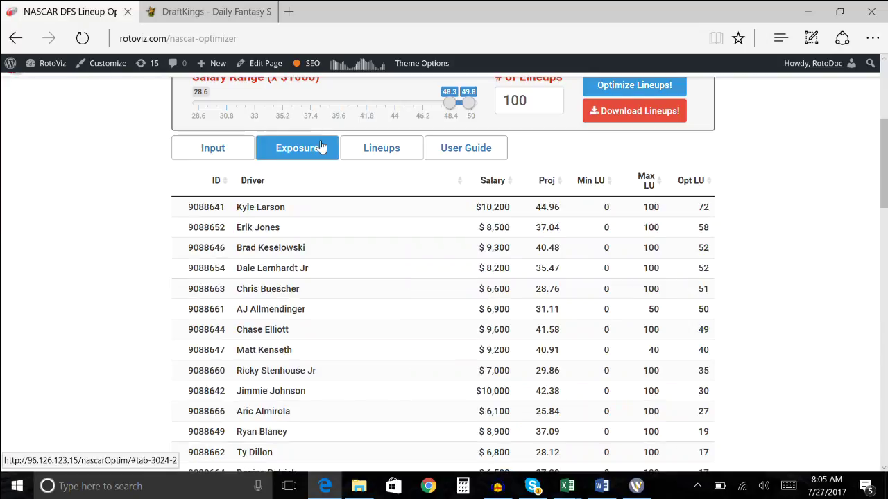
{"action": "scroll", "coordinate": [420, 359], "scroll_direction": "down", "scroll_amount": 2}
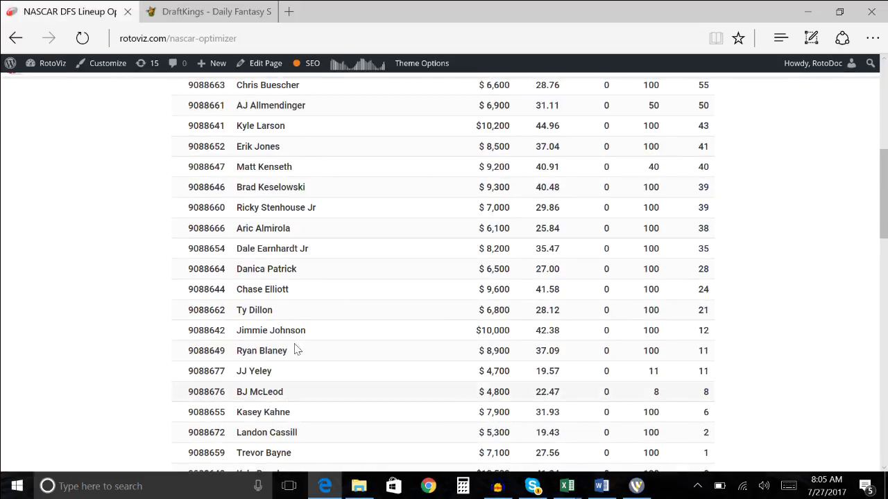
{"action": "scroll", "coordinate": [340, 203], "scroll_direction": "up", "scroll_amount": 1}
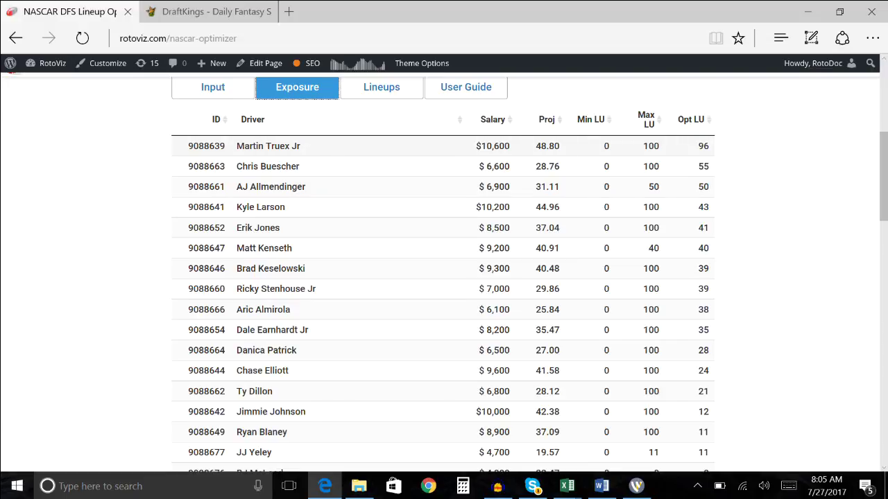
{"action": "scroll", "coordinate": [507, 164], "scroll_direction": "up", "scroll_amount": 1}
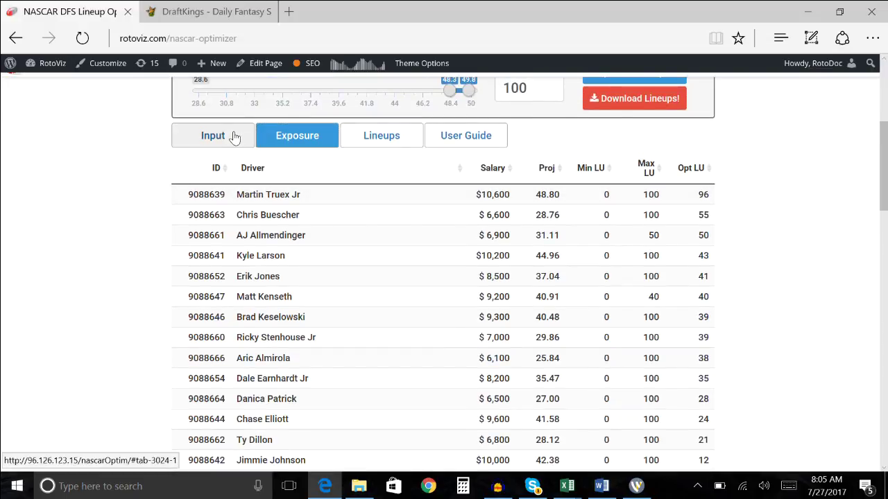
Set Martin Truex Jr's projection to 42.36 in the driver inputs and optimize the lineups again
{"action": "left_click", "coordinate": [232, 136]}
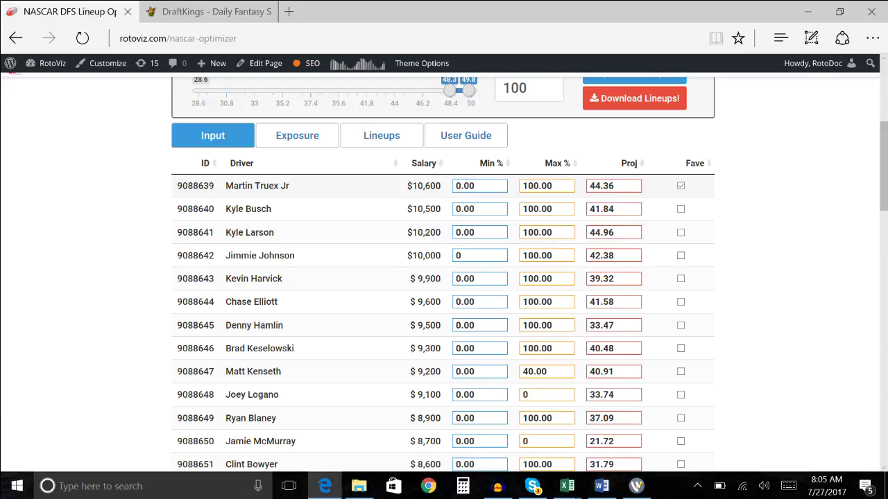
{"action": "key", "text": "BackSpace"}
{"action": "type", "text": "2"}
{"action": "scroll", "coordinate": [600, 186], "scroll_direction": "up", "scroll_amount": 1}
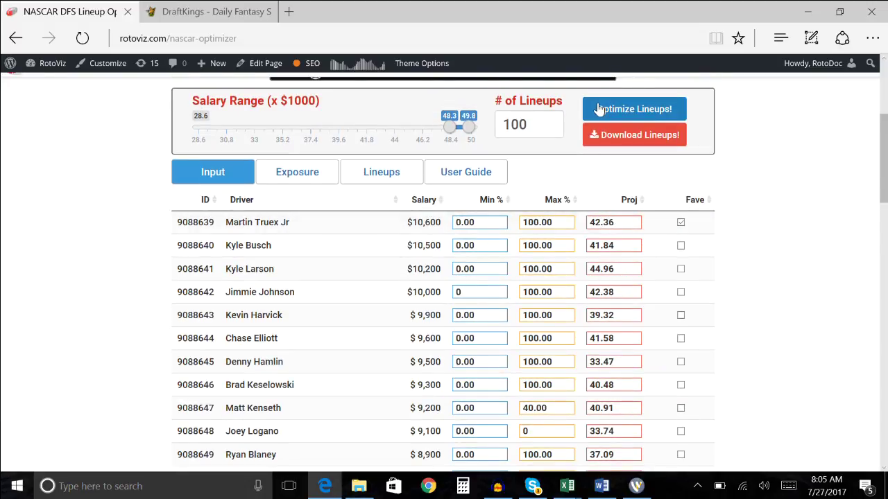
Examine the drivers' exposure from the run with Martin Truex Jr's reduced projection
{"action": "left_click", "coordinate": [302, 173]}
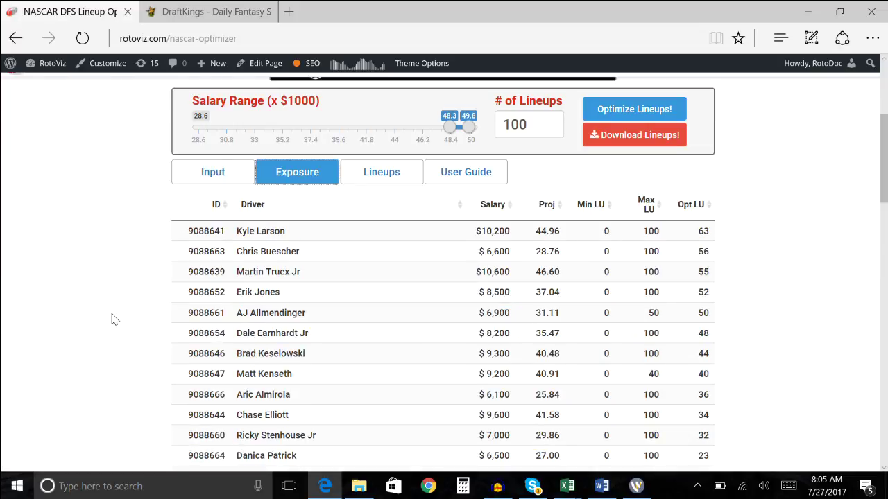
{"action": "scroll", "coordinate": [115, 318], "scroll_direction": "down", "scroll_amount": 1}
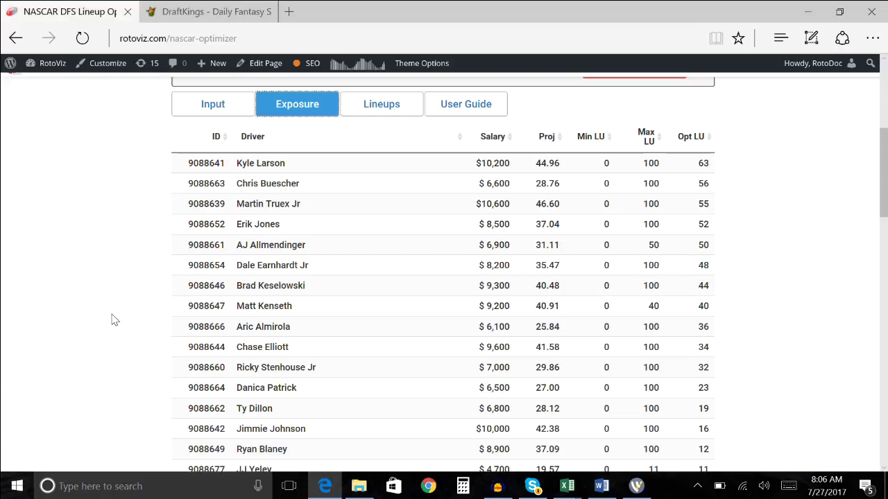
{"action": "scroll", "coordinate": [114, 321], "scroll_direction": "down", "scroll_amount": 10}
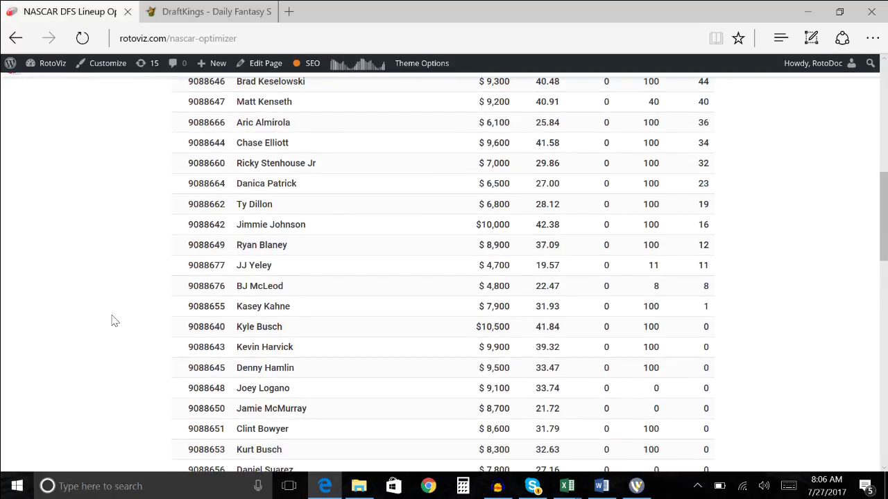
{"action": "scroll", "coordinate": [114, 321], "scroll_direction": "up", "scroll_amount": 10}
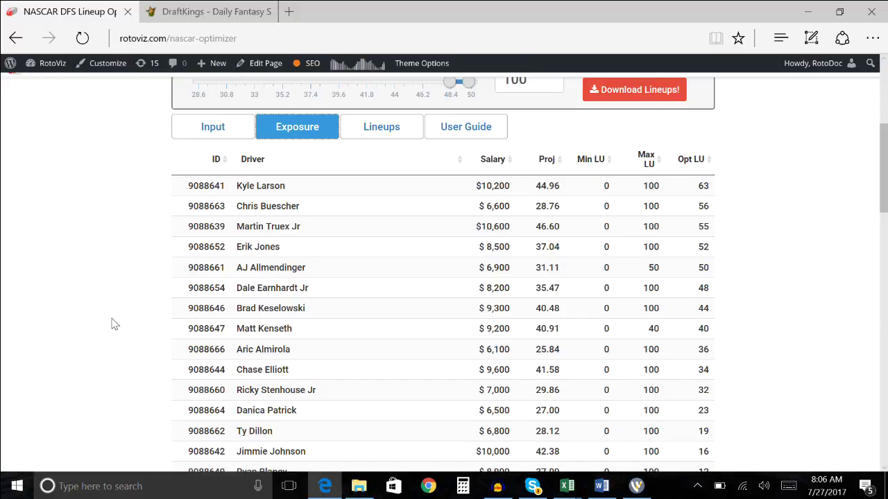
{"action": "scroll", "coordinate": [115, 324], "scroll_direction": "up", "scroll_amount": 1}
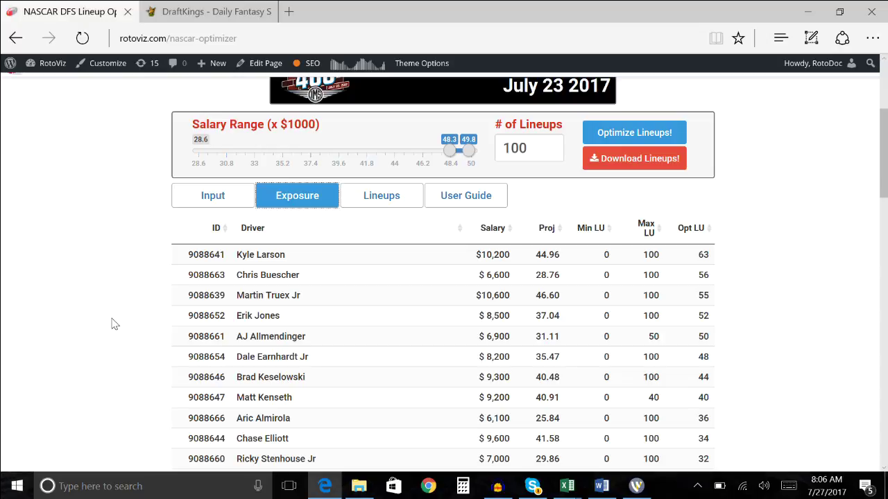
{"action": "scroll", "coordinate": [111, 324], "scroll_direction": "up", "scroll_amount": 2}
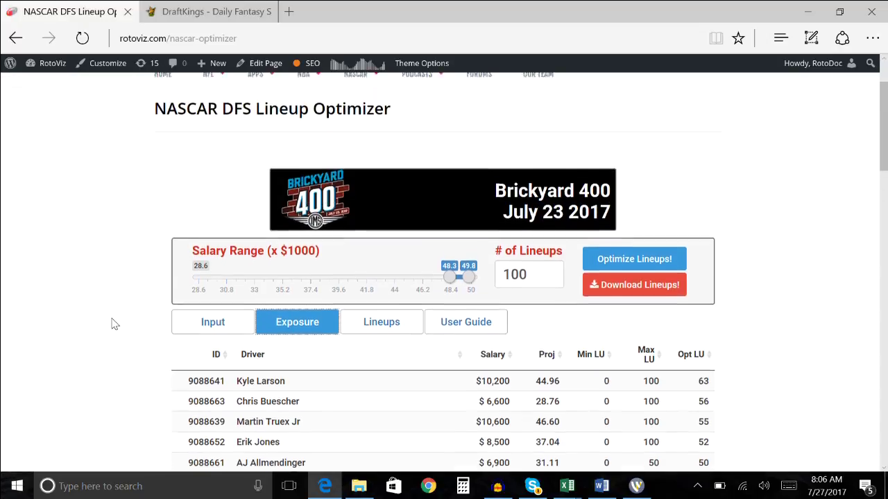
Try 20 as the number of lineups and set it back to 100
{"action": "scroll", "coordinate": [159, 281], "scroll_direction": "down", "scroll_amount": 1}
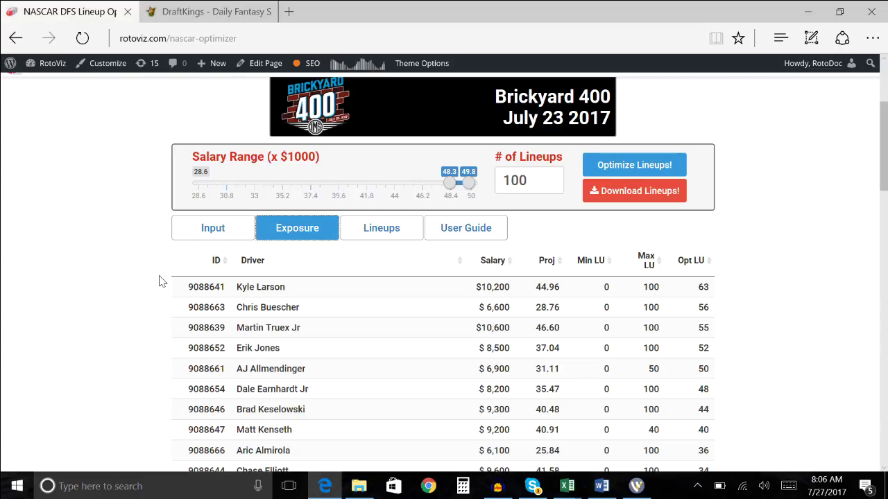
{"action": "left_click", "coordinate": [534, 180]}
{"action": "key", "text": "ctrl+a"}
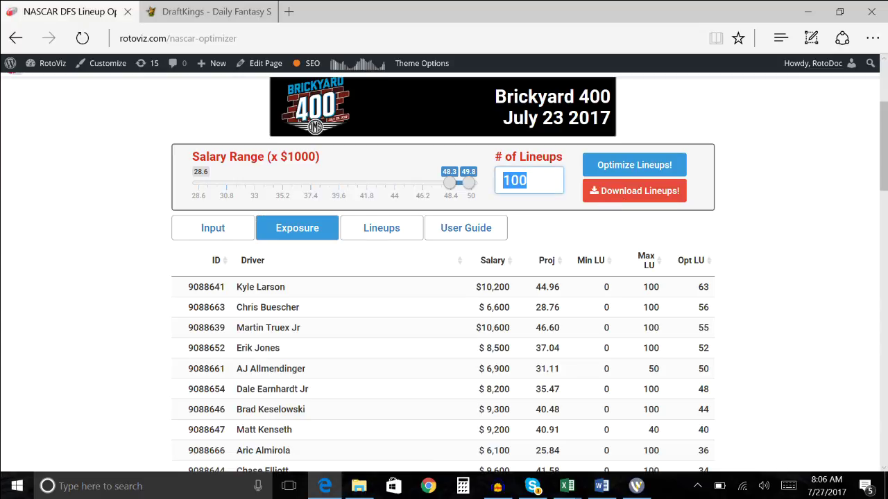
{"action": "type", "text": "20"}
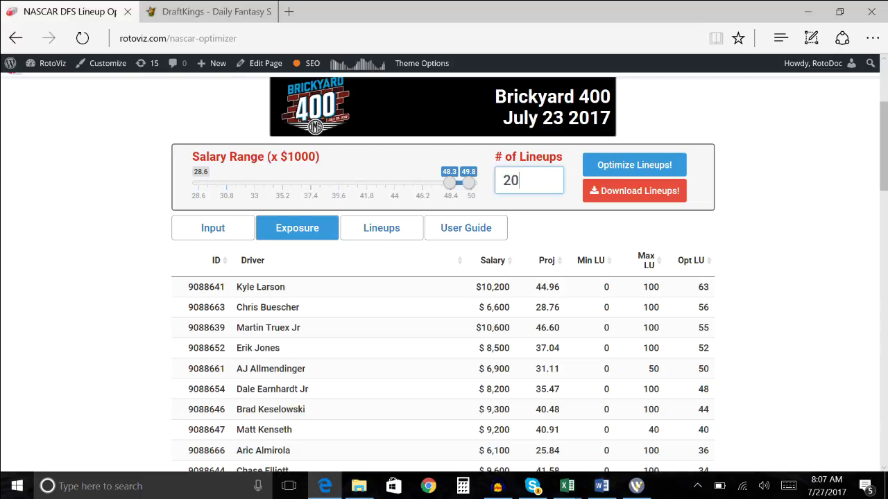
{"action": "key", "text": "BackSpace"}
{"action": "key", "text": "BackSpace"}
{"action": "type", "text": "100"}
Review the exposure table and salary range, and return to the drivers' minimum, maximum and projection inputs
{"action": "scroll", "coordinate": [807, 329], "scroll_direction": "down", "scroll_amount": 2}
{"action": "scroll", "coordinate": [807, 330], "scroll_direction": "down", "scroll_amount": 1}
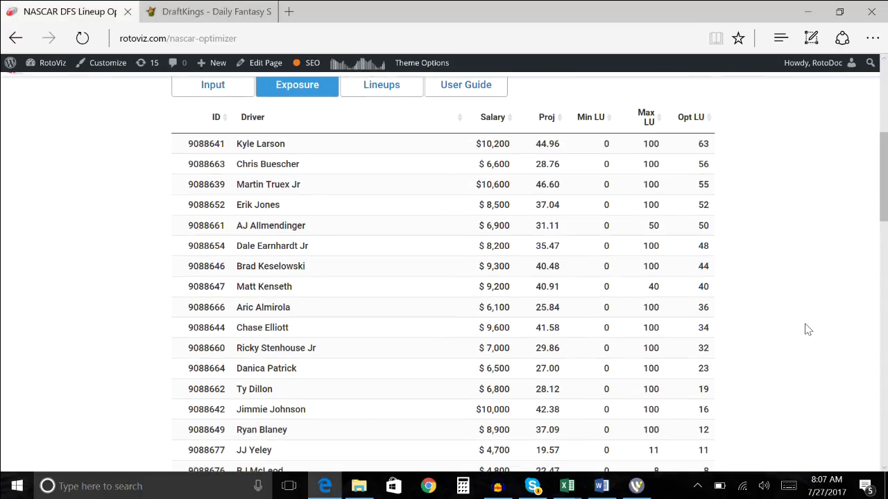
{"action": "scroll", "coordinate": [806, 329], "scroll_direction": "up", "scroll_amount": 2}
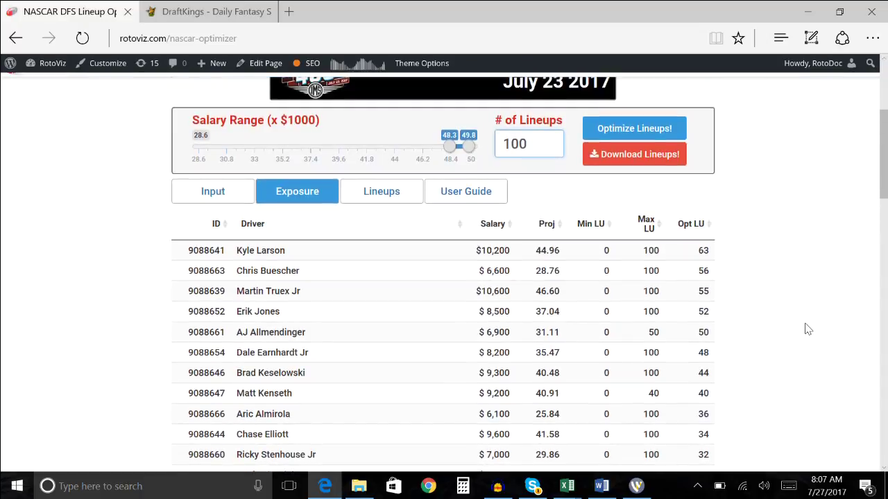
{"action": "left_click", "coordinate": [468, 149]}
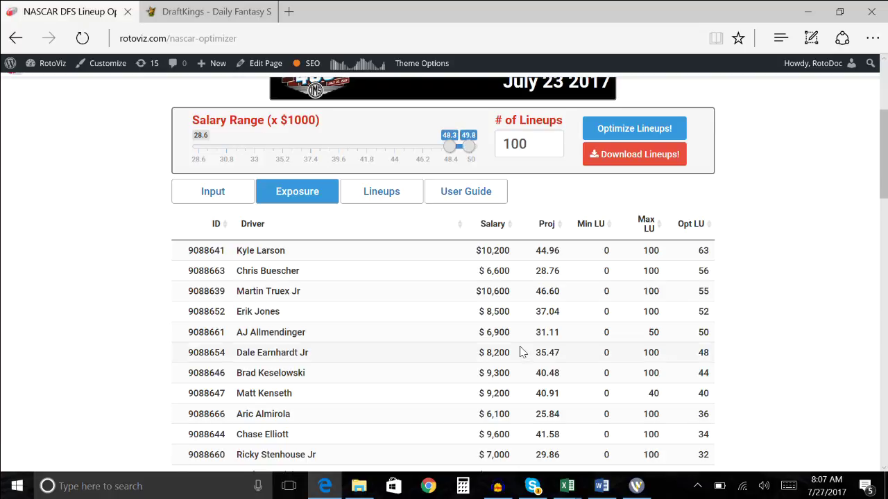
{"action": "scroll", "coordinate": [486, 353], "scroll_direction": "down", "scroll_amount": 1}
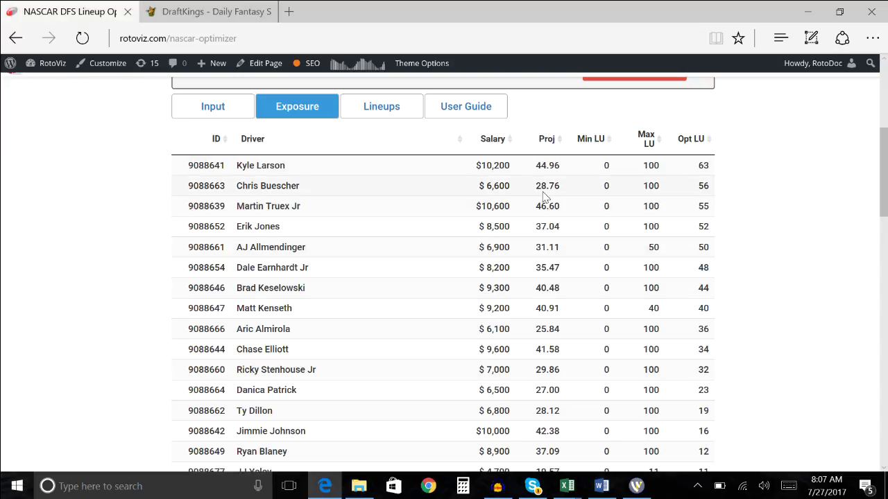
{"action": "left_click", "coordinate": [202, 113]}
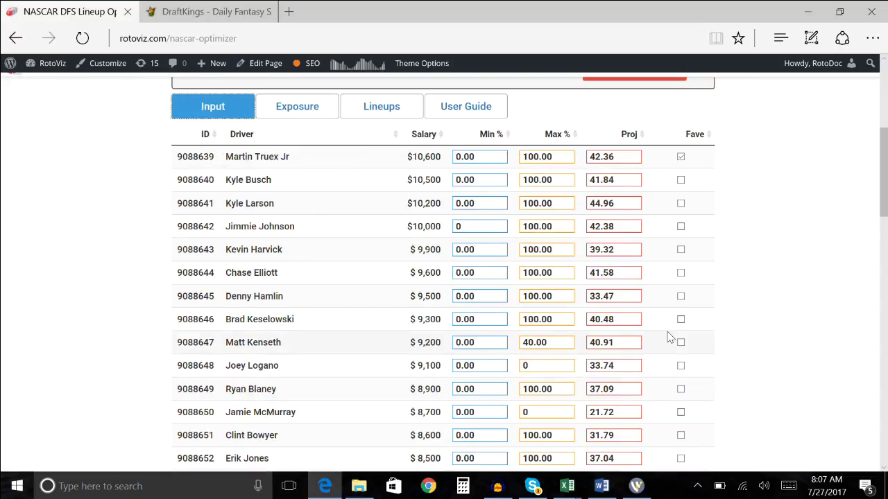
{"action": "scroll", "coordinate": [668, 337], "scroll_direction": "up", "scroll_amount": 2}
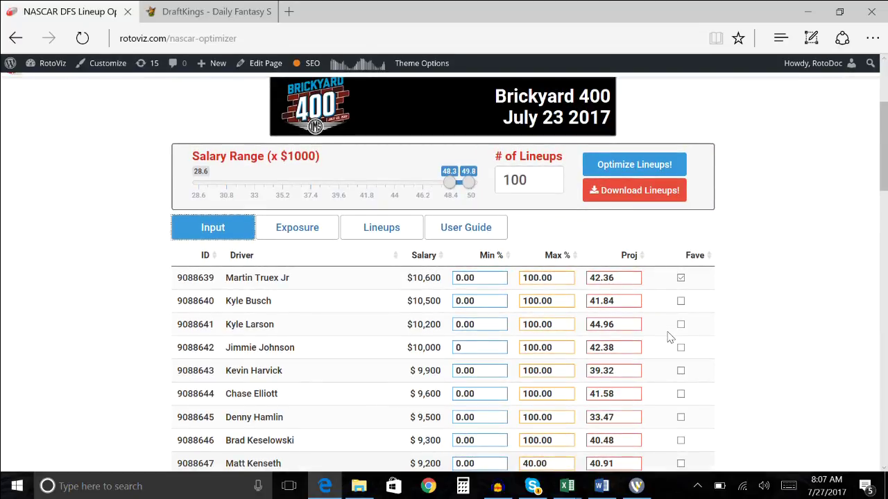